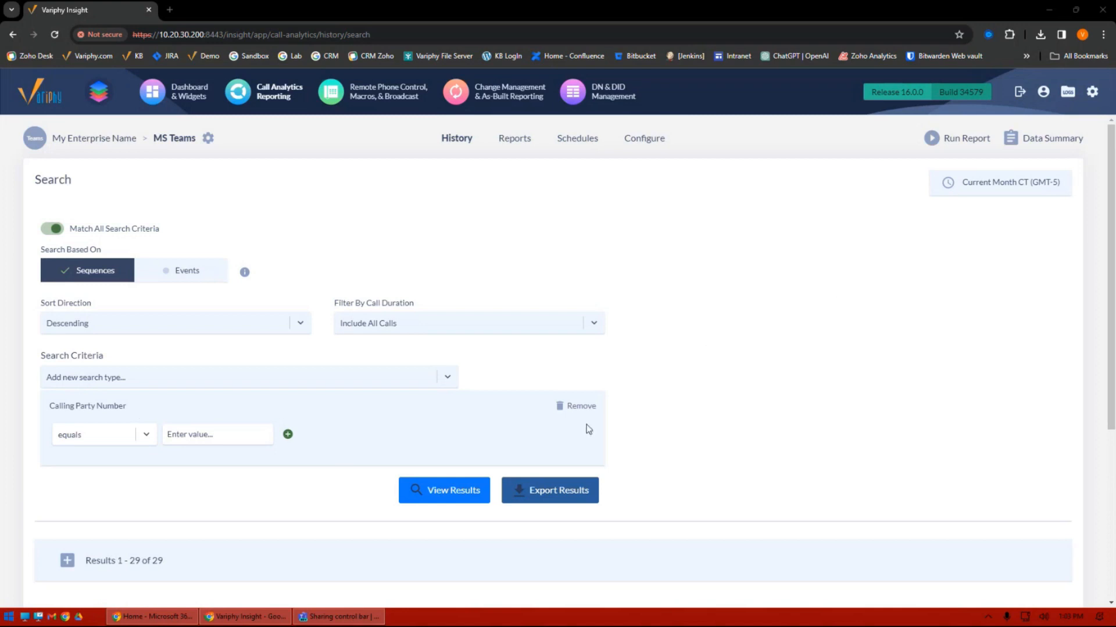
# Replace the Calling Party Number search criterion with Calling or Called Party Number.
pyautogui.click(578, 406)
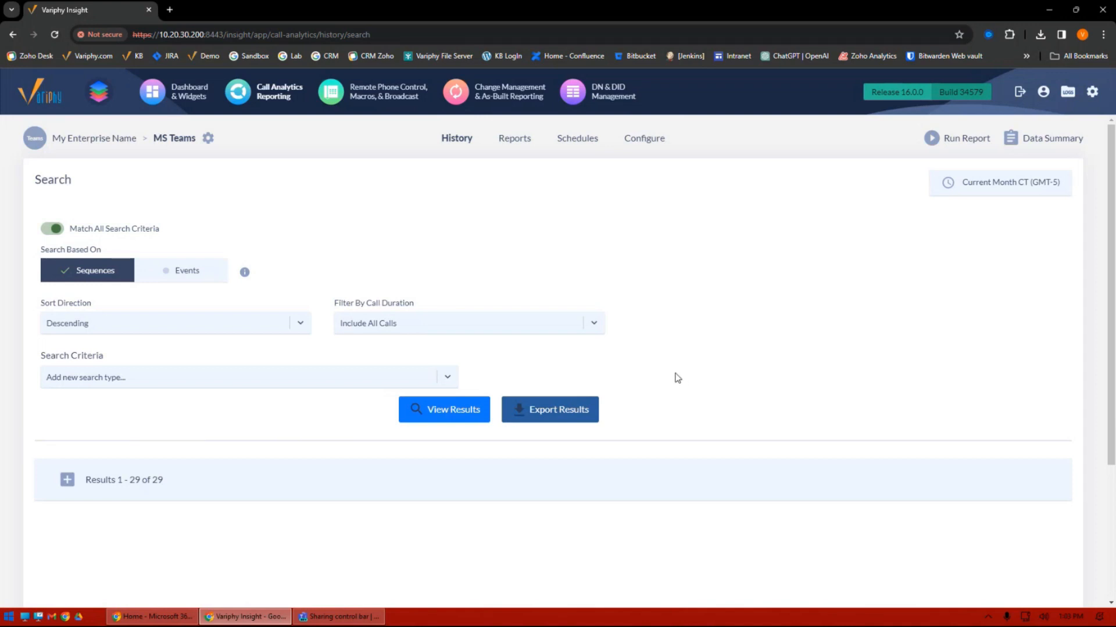
pyautogui.click(290, 382)
pyautogui.scroll(-15, 294, 444)
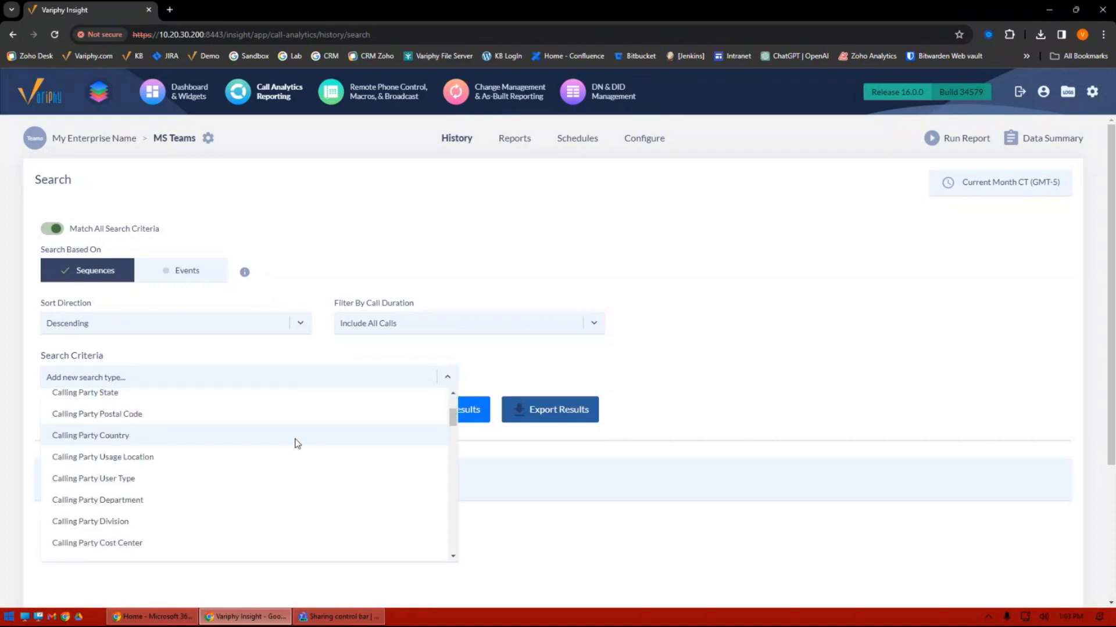
pyautogui.scroll(-3, 296, 444)
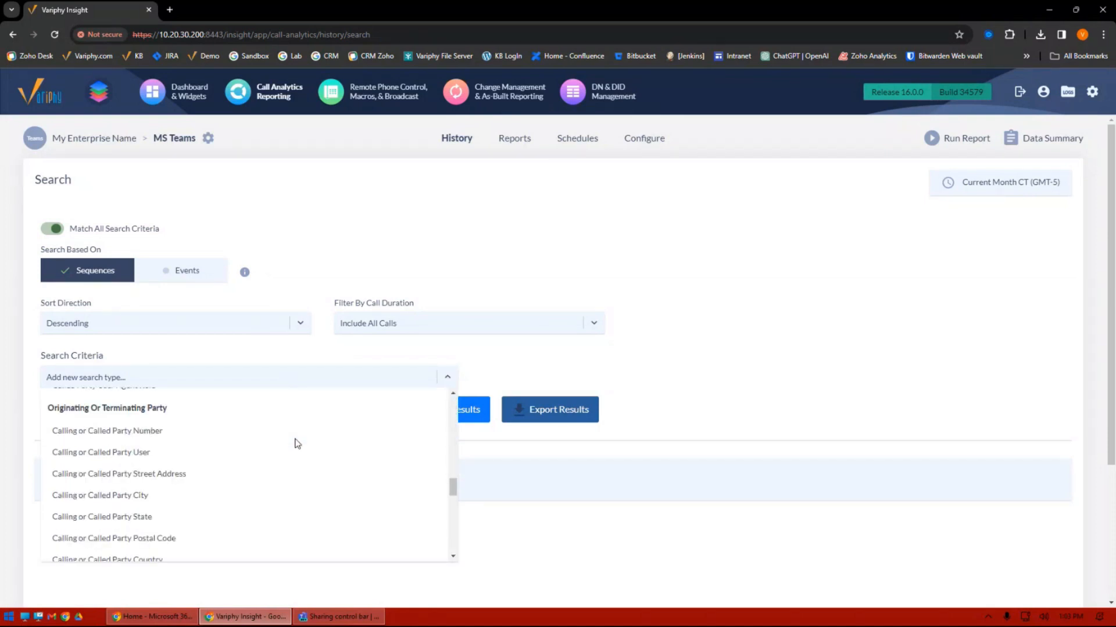
pyautogui.moveTo(454, 493); pyautogui.dragTo(453, 401)
pyautogui.click(243, 385)
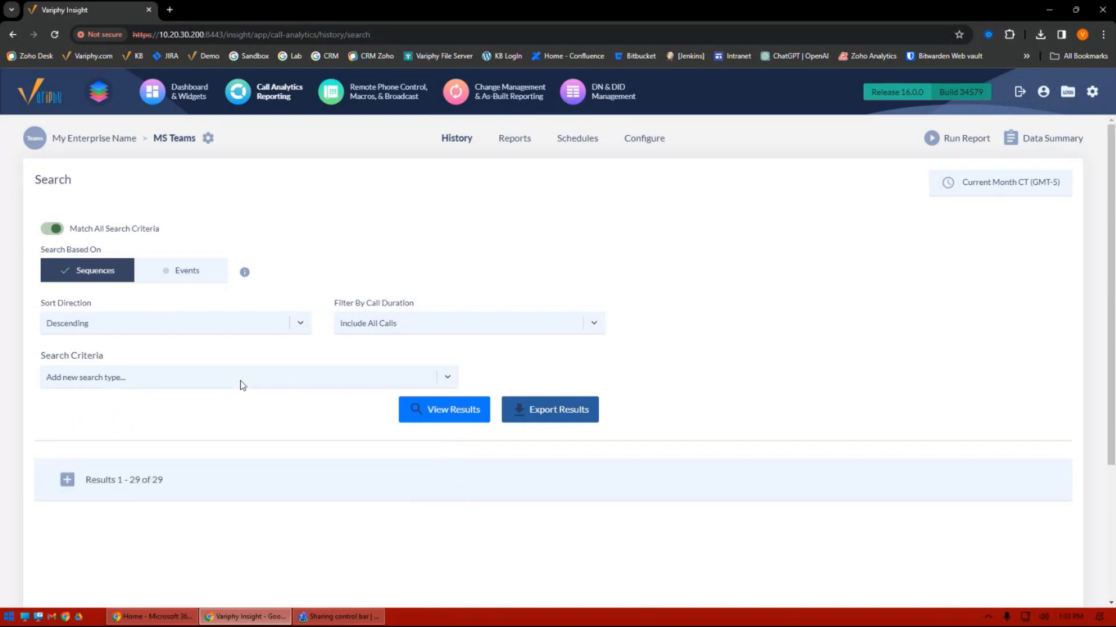
pyautogui.click(243, 385)
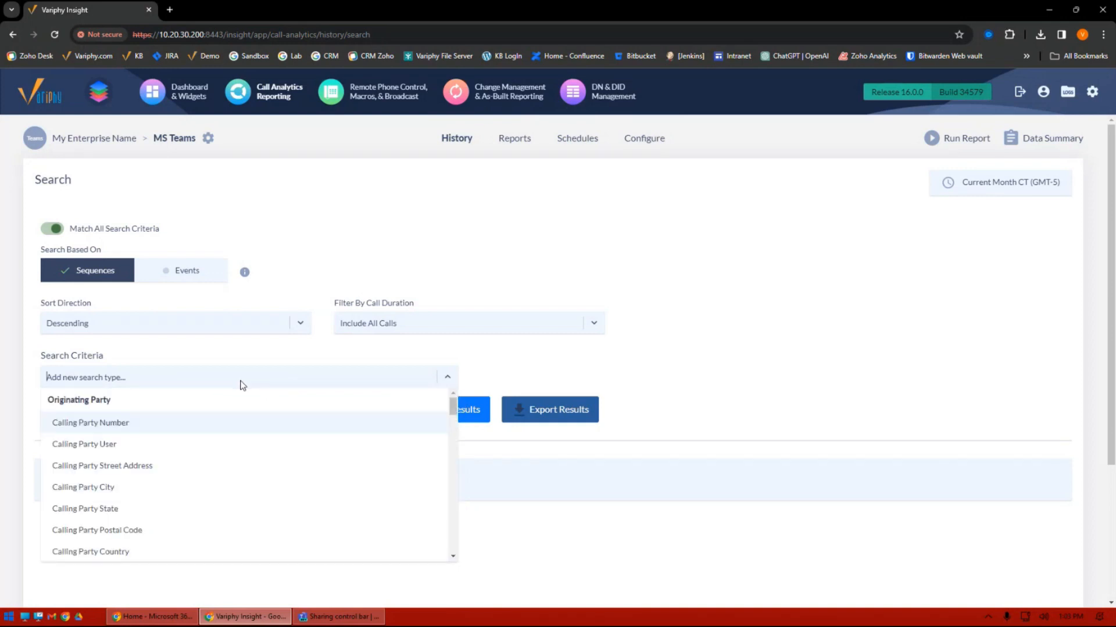
pyautogui.write('number')
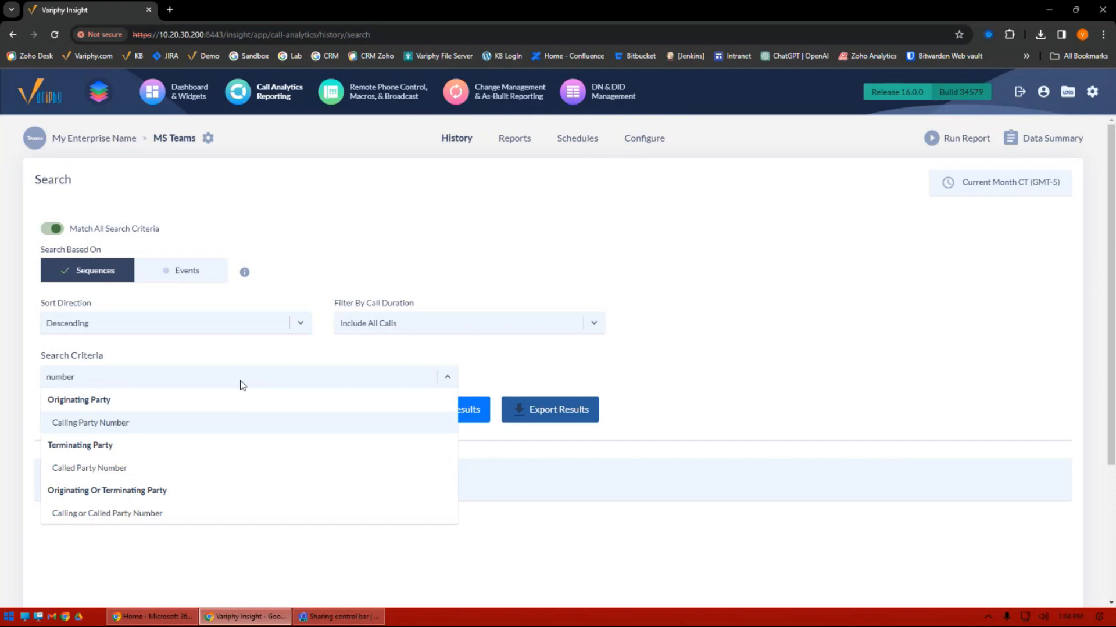
pyautogui.click(285, 512)
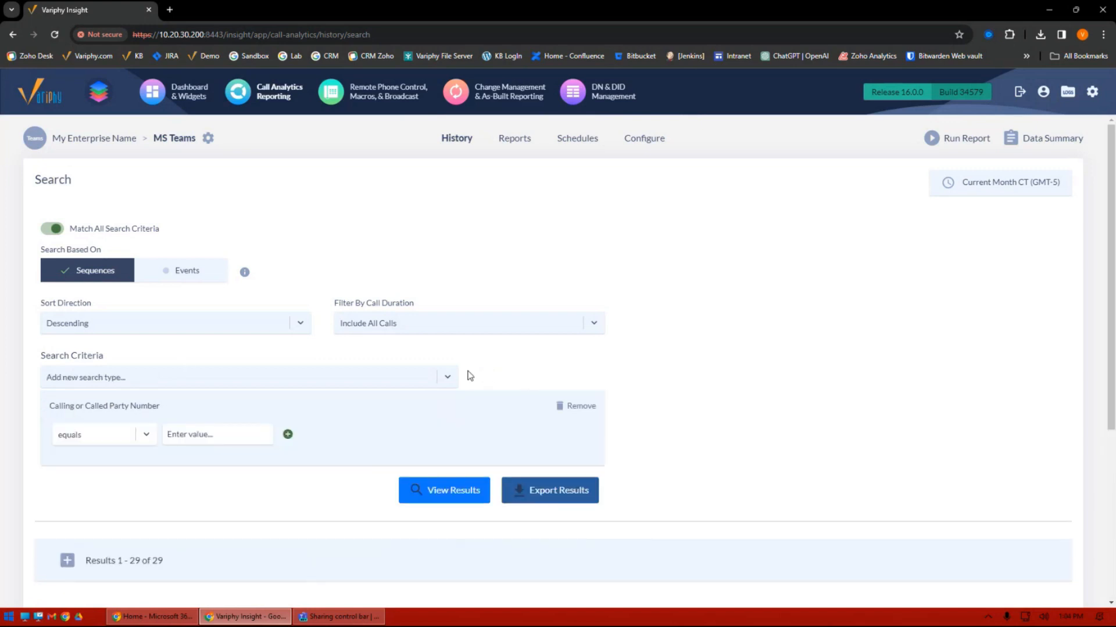
# Enter the phone number without its +1 prefix in the new criterion and set the match condition to ends with.
pyautogui.click(199, 434)
pyautogui.hotkey('ctrl', 'v')
pyautogui.click(168, 434)
pyautogui.write('+1')
pyautogui.moveTo(177, 436); pyautogui.dragTo(169, 440)
pyautogui.press('BackSpace')
pyautogui.click(98, 441)
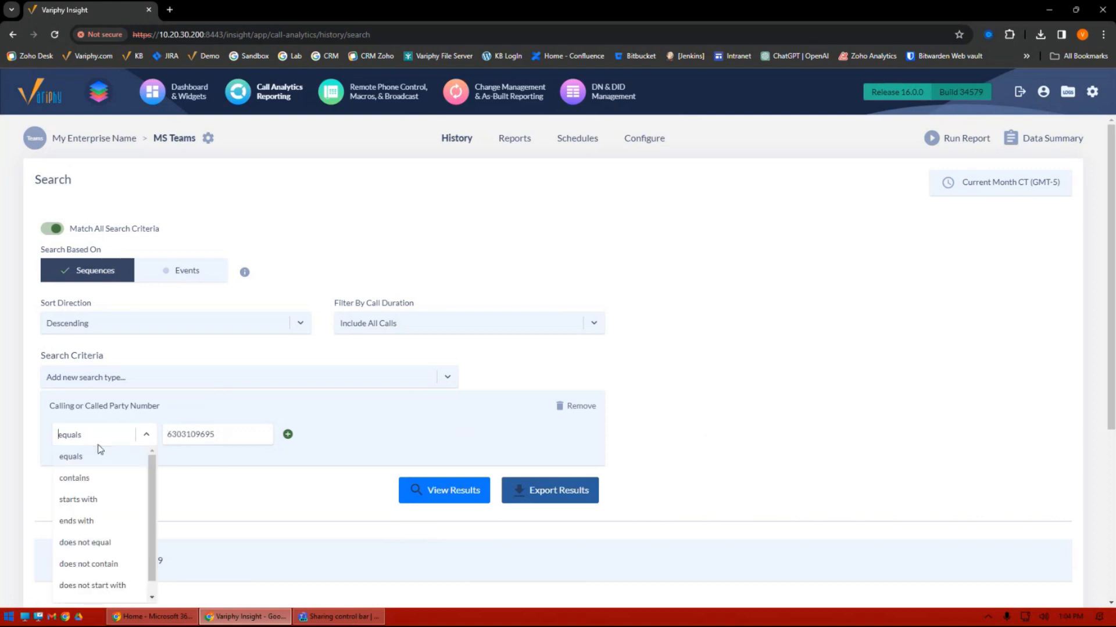
pyautogui.click(105, 520)
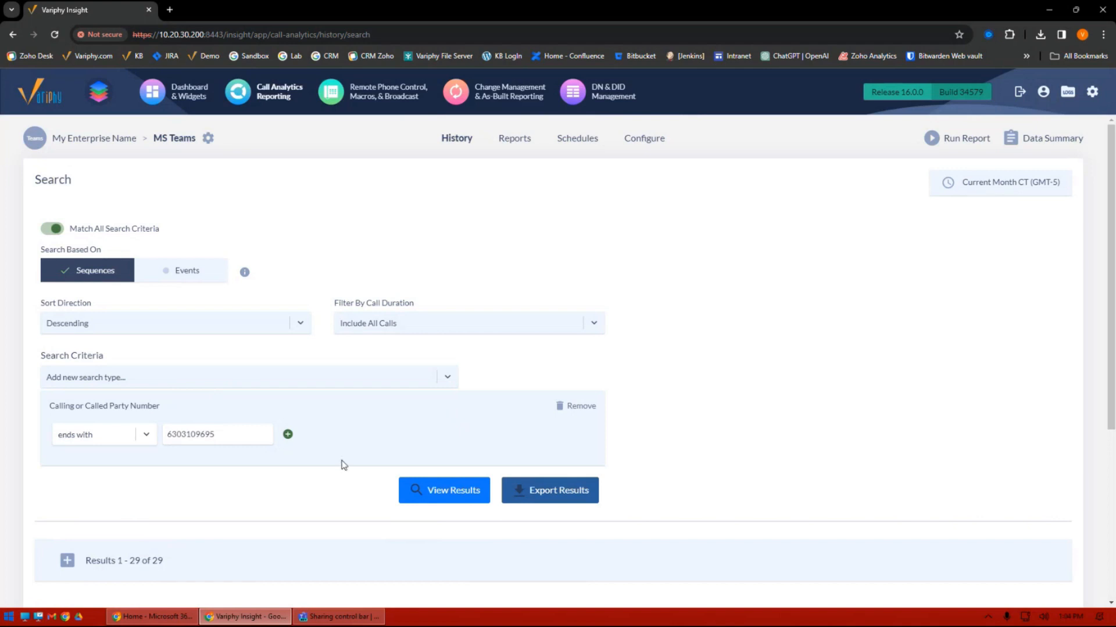
pyautogui.doubleClick(231, 434)
# Set the search time window to Current Month and view the search results.
pyautogui.click(975, 187)
pyautogui.click(526, 282)
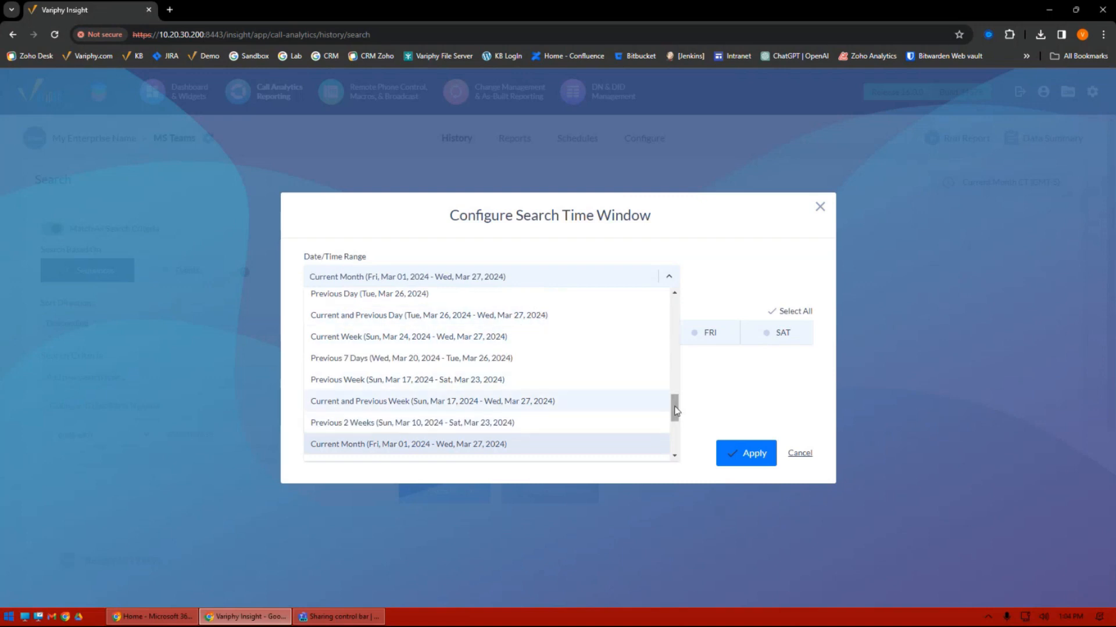
pyautogui.moveTo(676, 410); pyautogui.dragTo(675, 305)
pyautogui.click(415, 297)
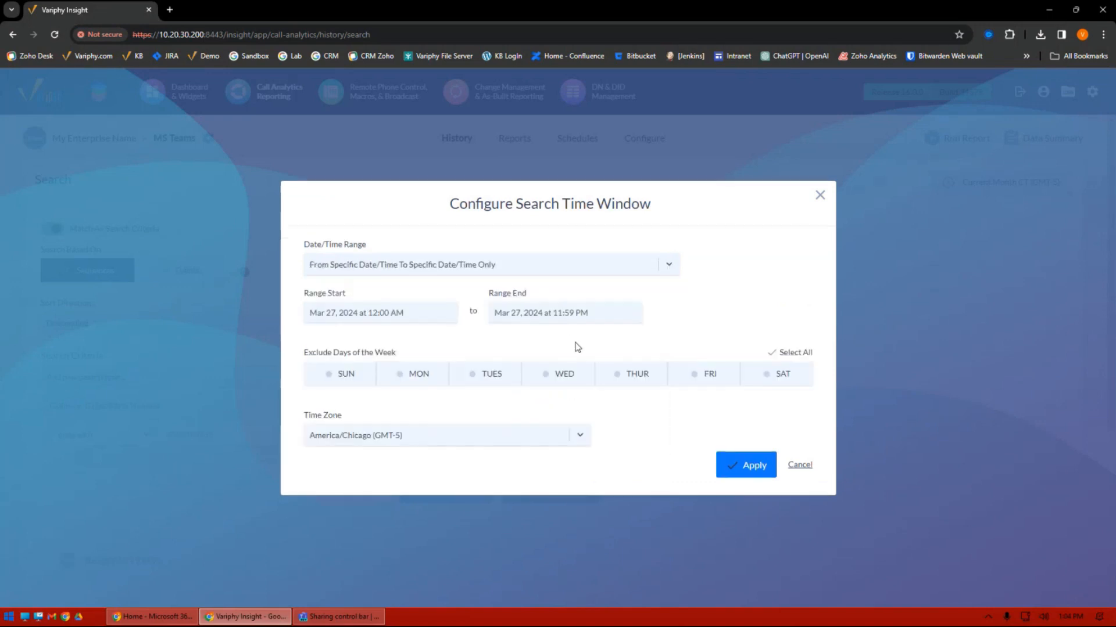
pyautogui.click(355, 317)
pyautogui.click(443, 272)
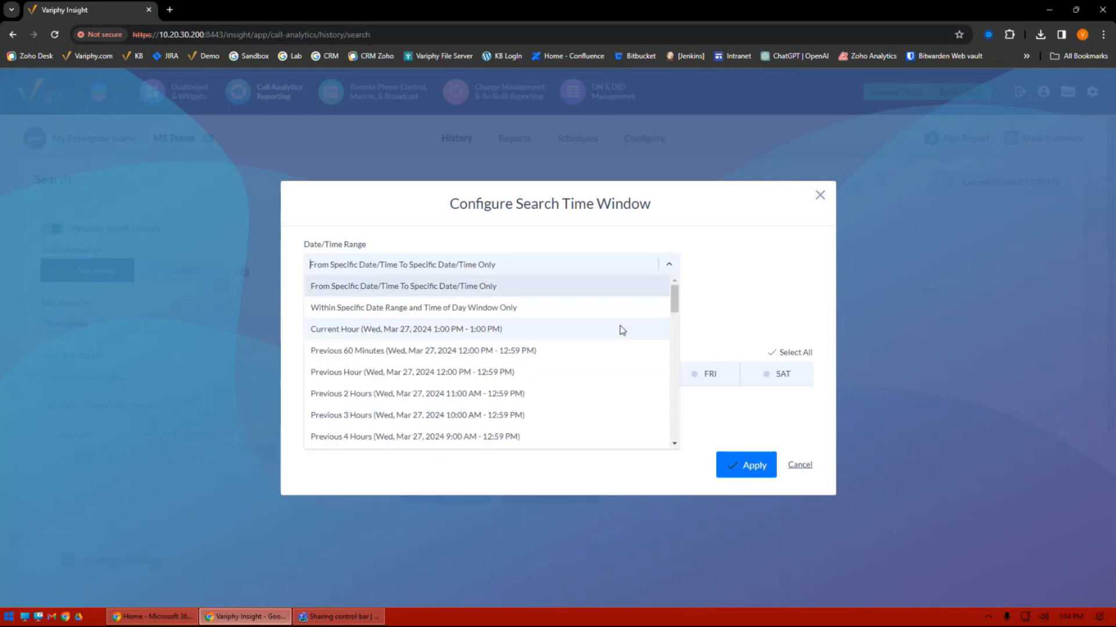
pyautogui.moveTo(673, 299); pyautogui.dragTo(668, 400)
pyautogui.click(526, 418)
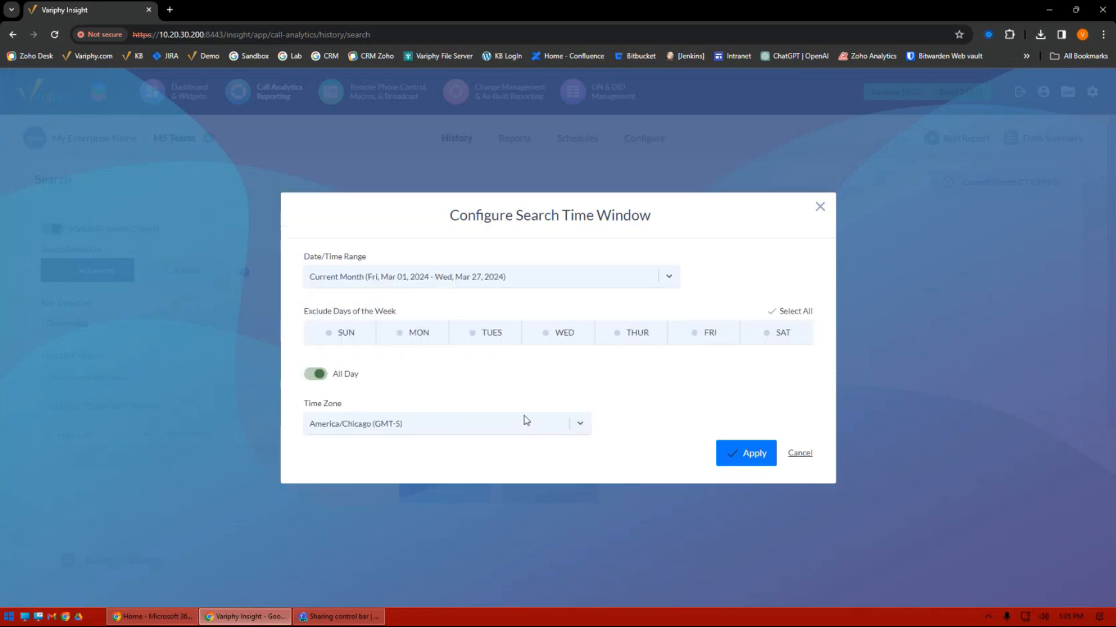
pyautogui.click(747, 454)
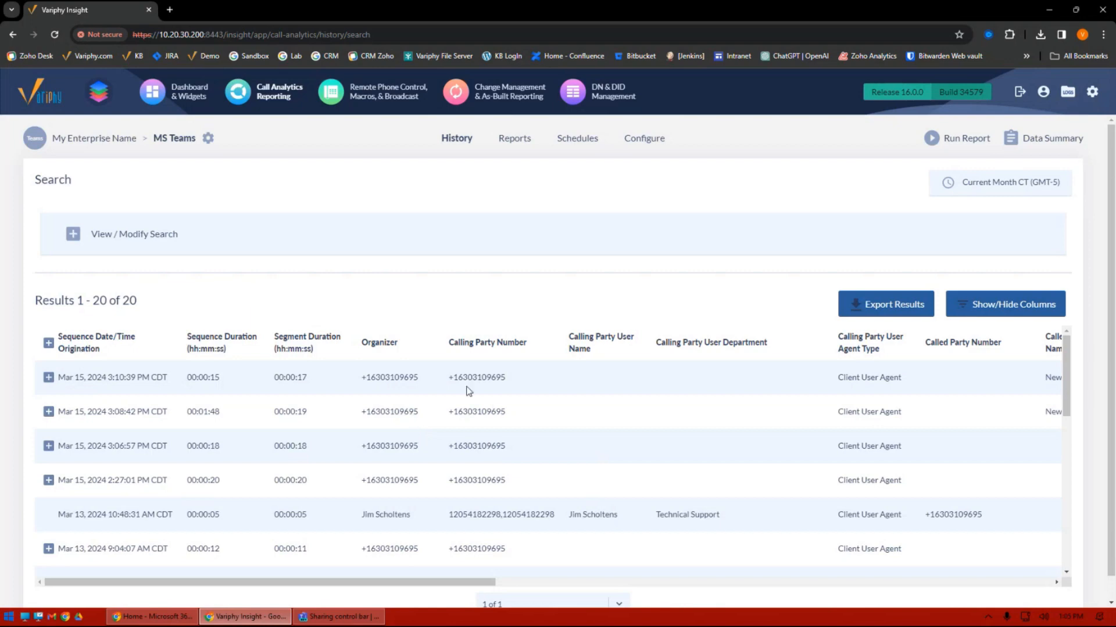
# Expand the search criteria and the results list so both are shown on the page.
pyautogui.moveTo(451, 378); pyautogui.dragTo(507, 377)
pyautogui.click(93, 249)
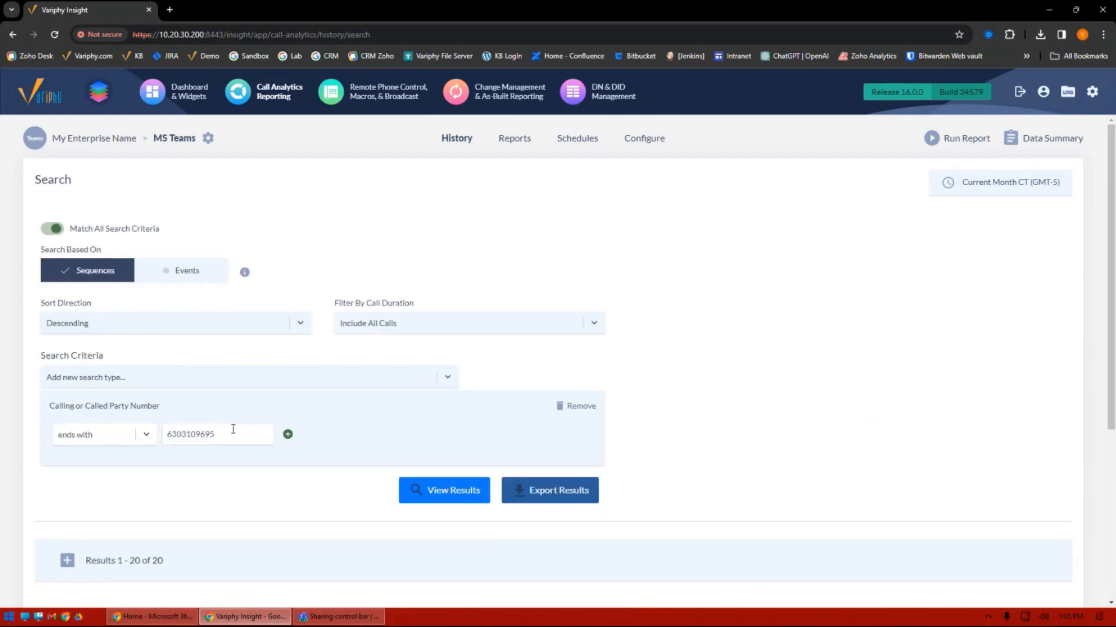
pyautogui.moveTo(49, 405); pyautogui.dragTo(84, 406)
pyautogui.click(68, 561)
# Look through the result rows for calls matching the searched number.
pyautogui.scroll(-3, 633, 451)
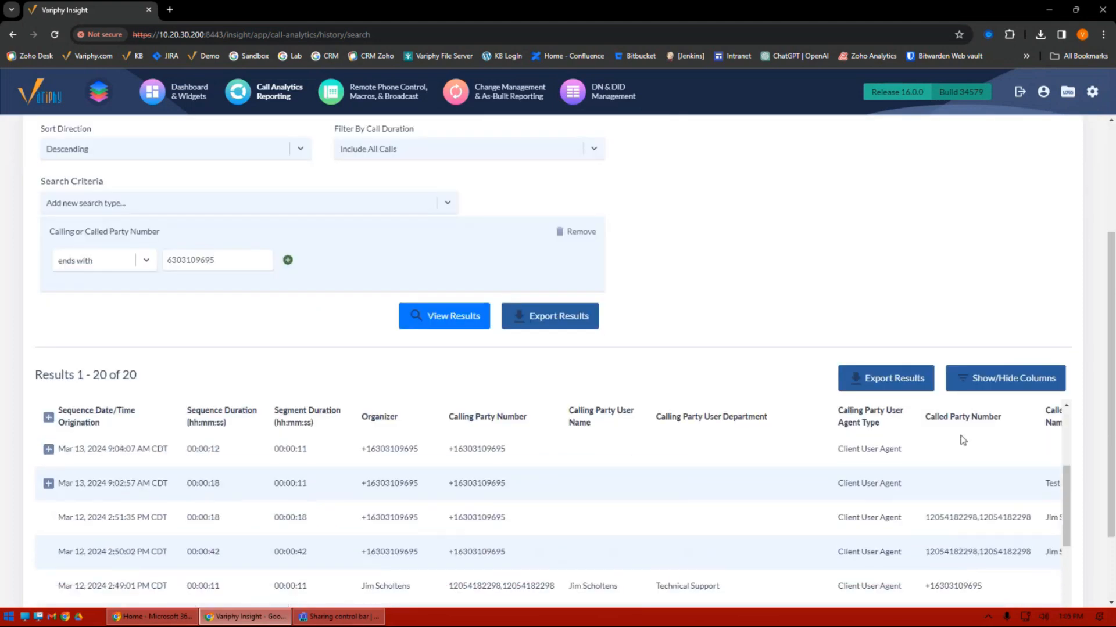
pyautogui.scroll(3, 962, 440)
pyautogui.moveTo(1106, 313); pyautogui.dragTo(1108, 406)
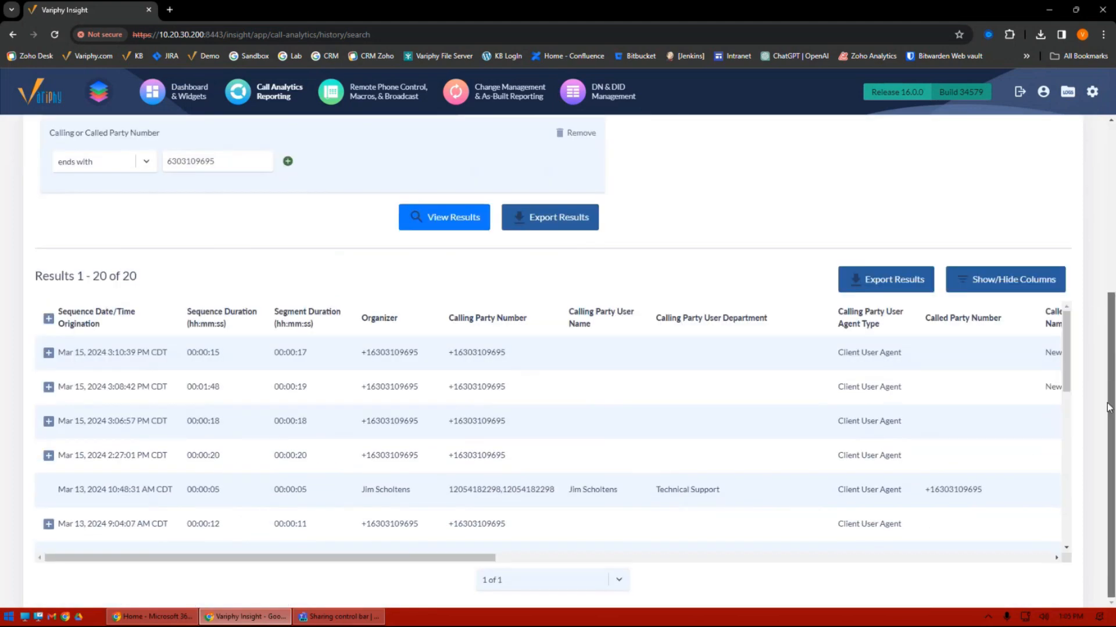
pyautogui.scroll(3, 583, 433)
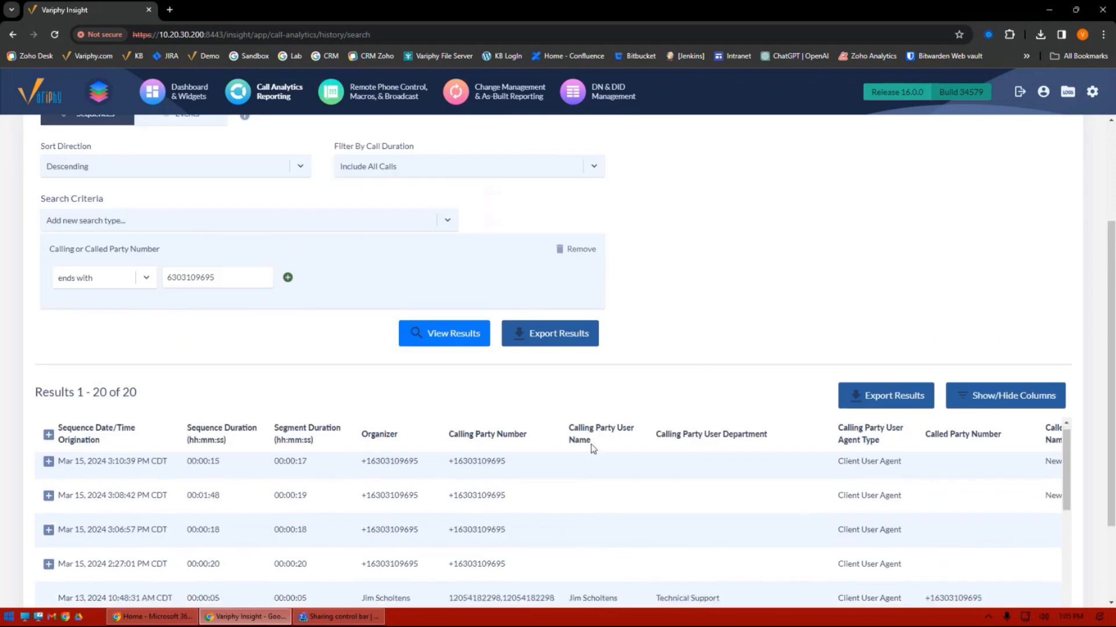
pyautogui.scroll(-2, 592, 448)
pyautogui.scroll(-3, 526, 543)
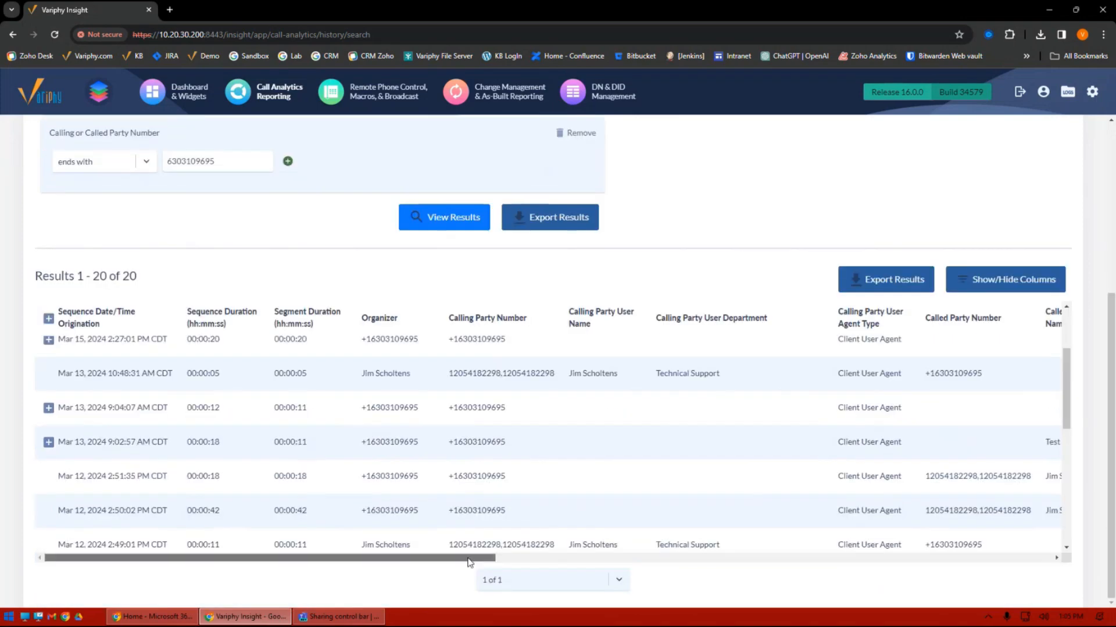
pyautogui.scroll(2, 490, 452)
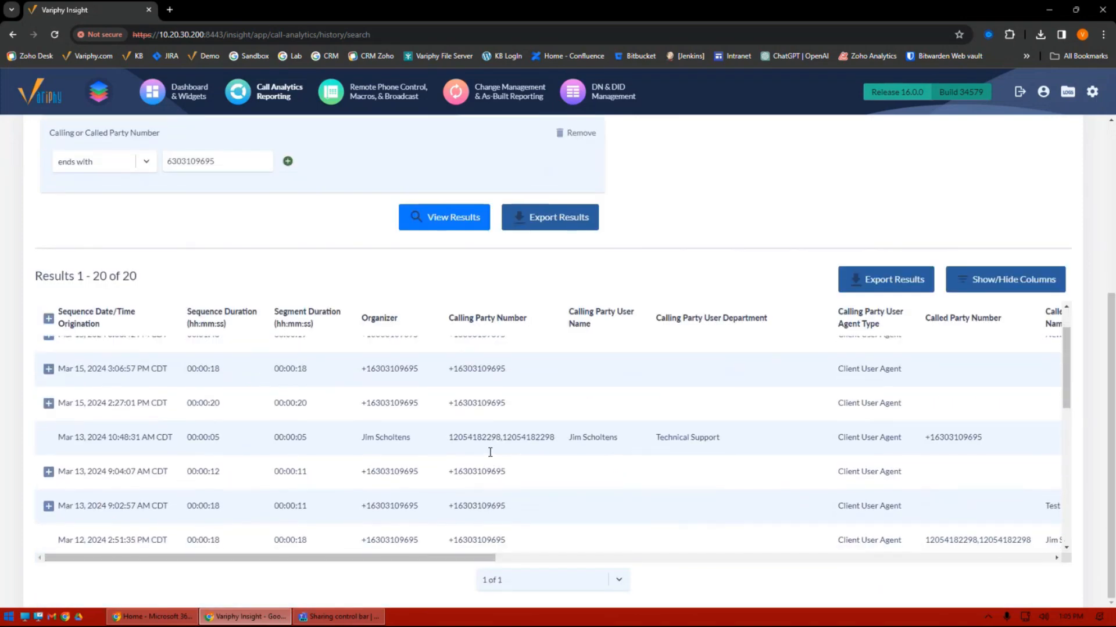
pyautogui.scroll(2, 490, 452)
pyautogui.scroll(1, 490, 452)
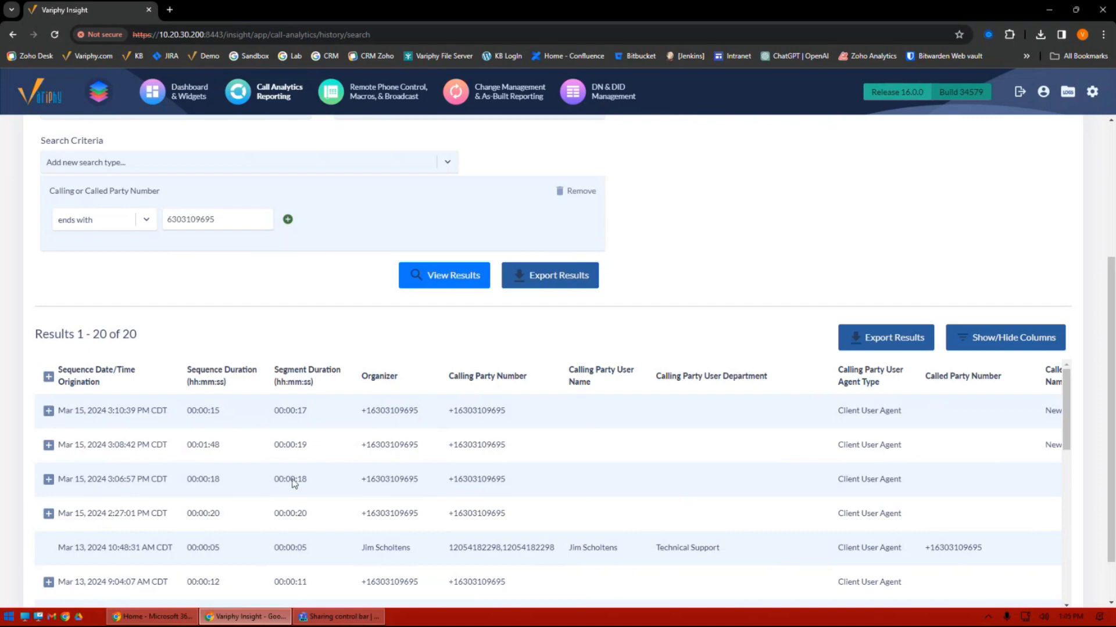
# Compare the Calling Party Number and Called Party Number values in the Mar 15 and Mar 13 result rows.
pyautogui.moveTo(93, 341); pyautogui.dragTo(184, 343)
pyautogui.click(190, 343)
pyautogui.moveTo(448, 410); pyautogui.dragTo(504, 412)
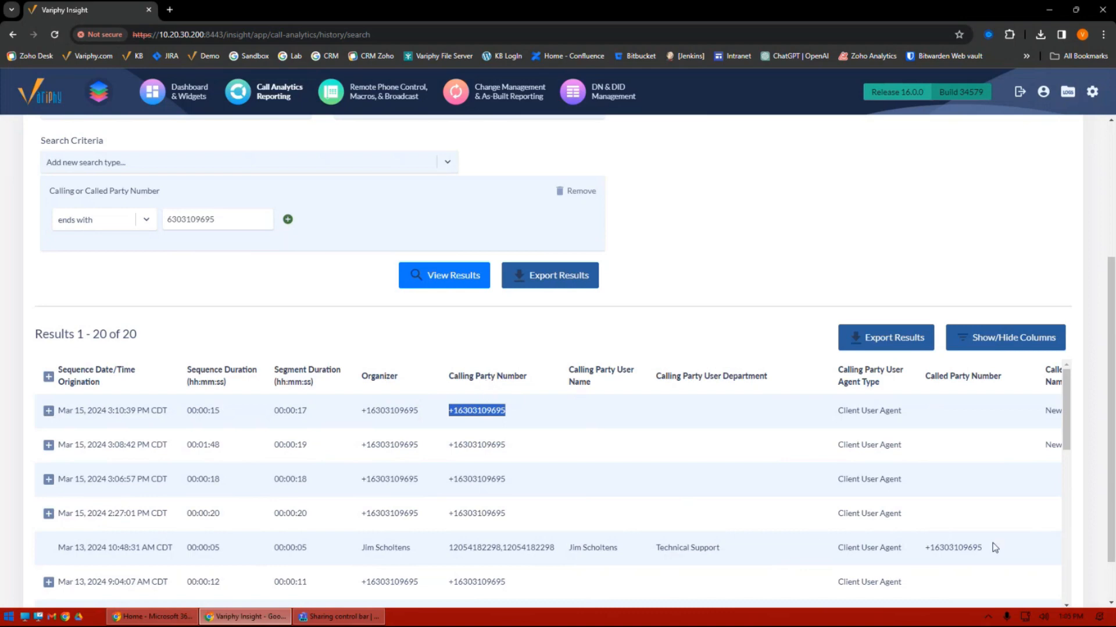
pyautogui.moveTo(988, 548); pyautogui.dragTo(925, 548)
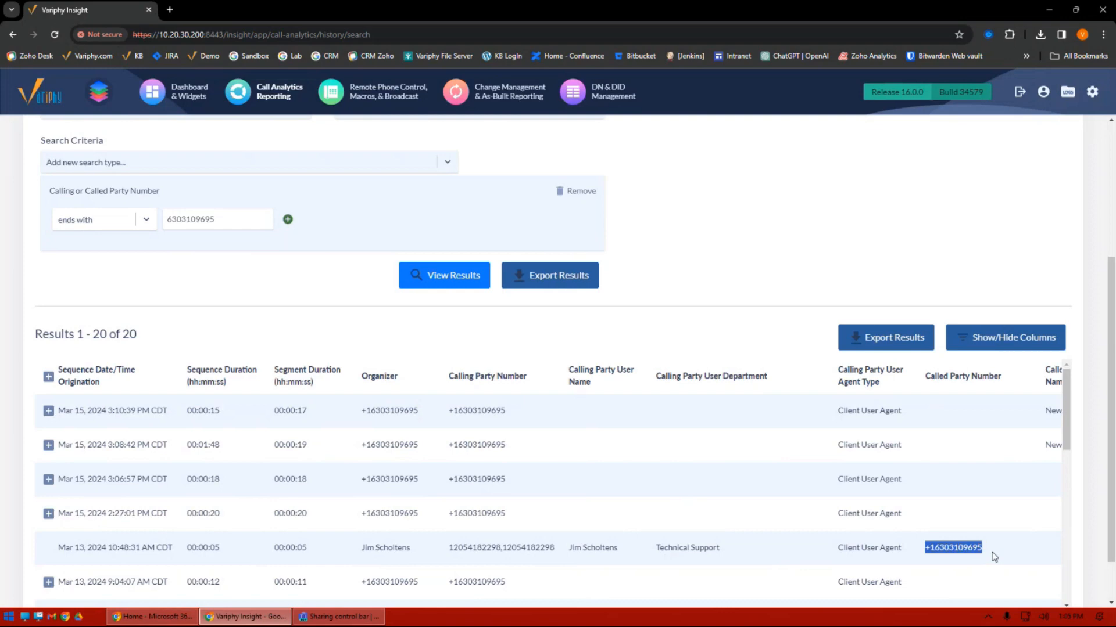
pyautogui.moveTo(630, 553); pyautogui.dragTo(574, 549)
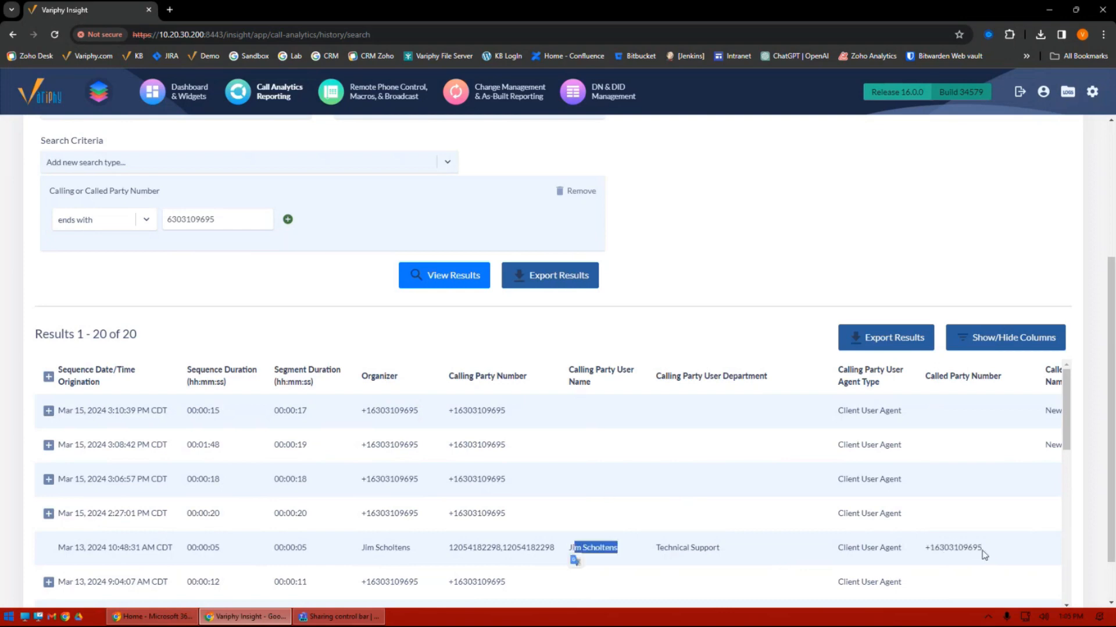
pyautogui.moveTo(984, 552); pyautogui.dragTo(925, 549)
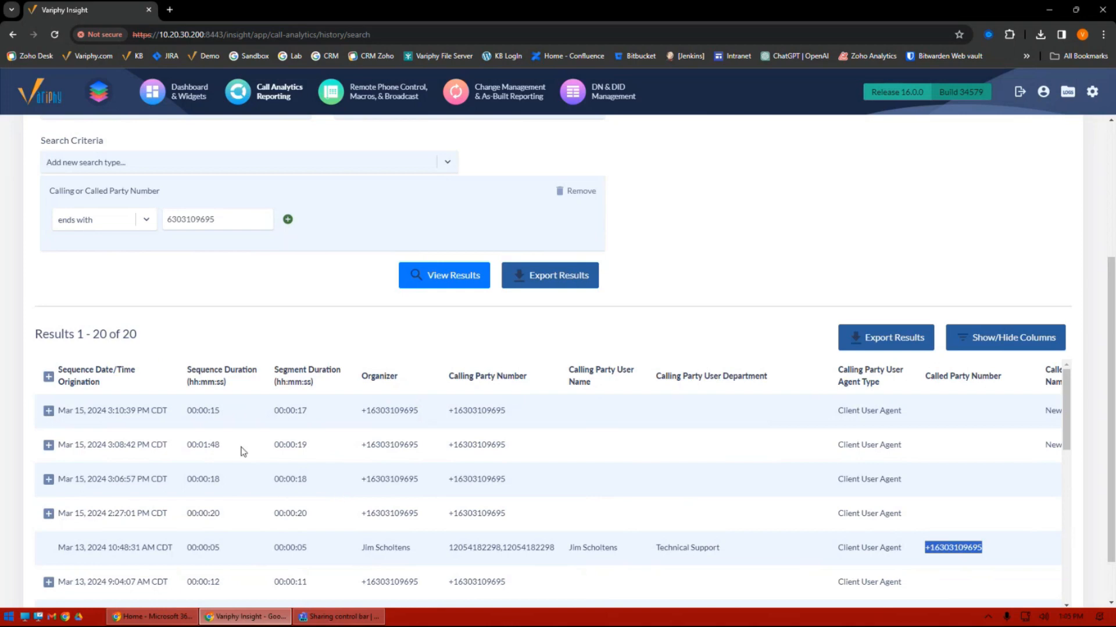
# Expand the Mar 15, 2024 3:10:39 PM call sequence and examine its origination time and segment durations.
pyautogui.click(49, 411)
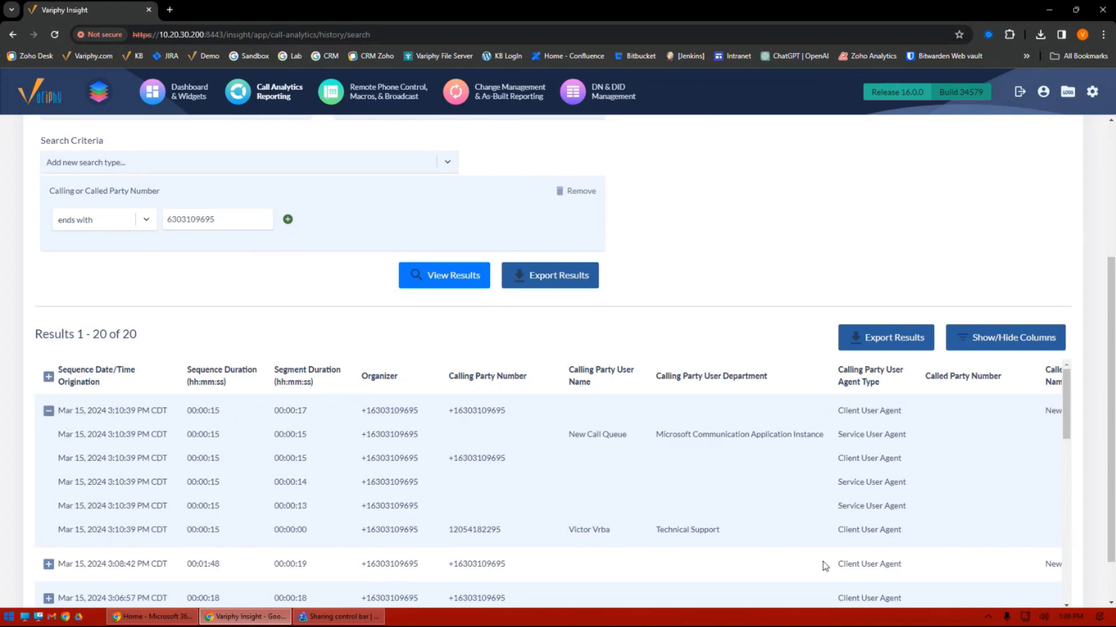
pyautogui.scroll(-1, 1112, 547)
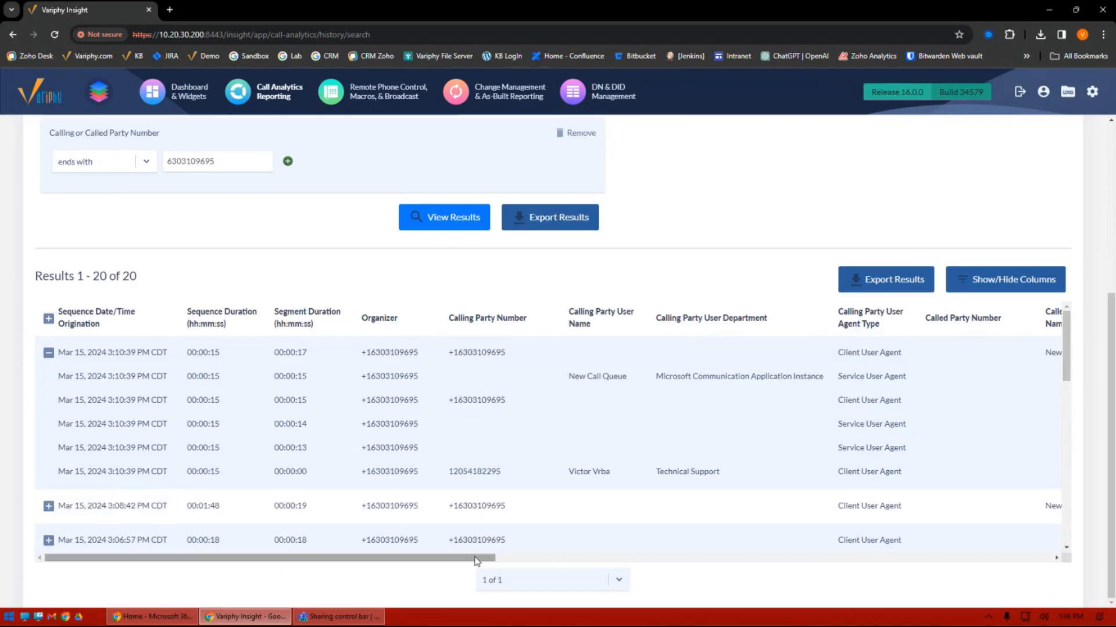
pyautogui.moveTo(478, 559)
pyautogui.mouseDown()
pyautogui.moveTo(488, 559)
pyautogui.moveTo(475, 562)
pyautogui.mouseUp()
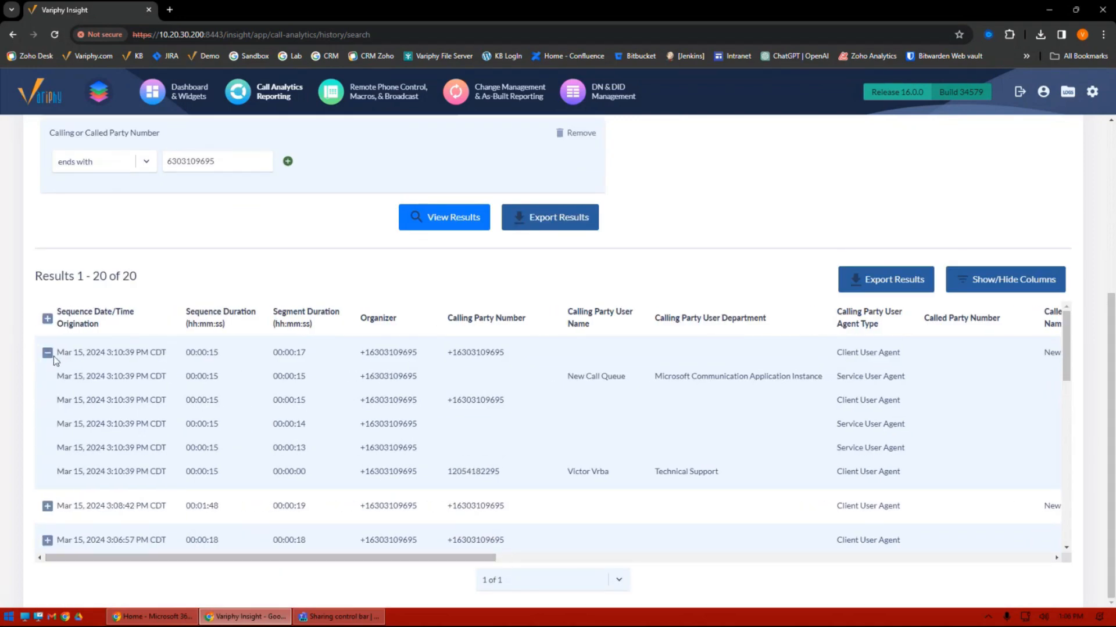
pyautogui.moveTo(56, 353); pyautogui.dragTo(167, 353)
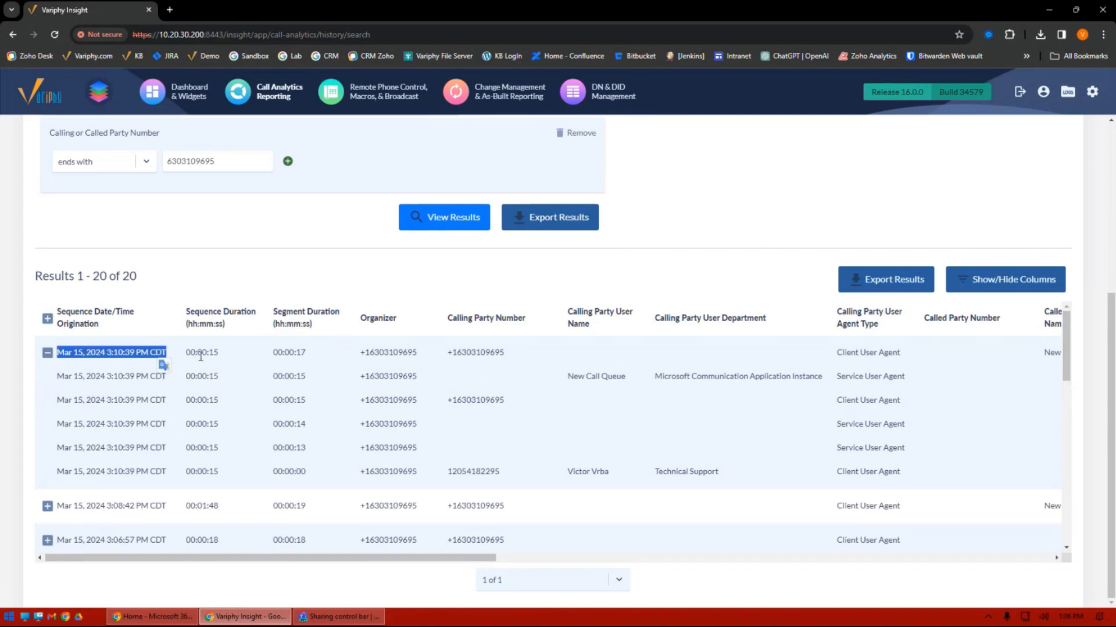
pyautogui.moveTo(311, 382); pyautogui.dragTo(302, 468)
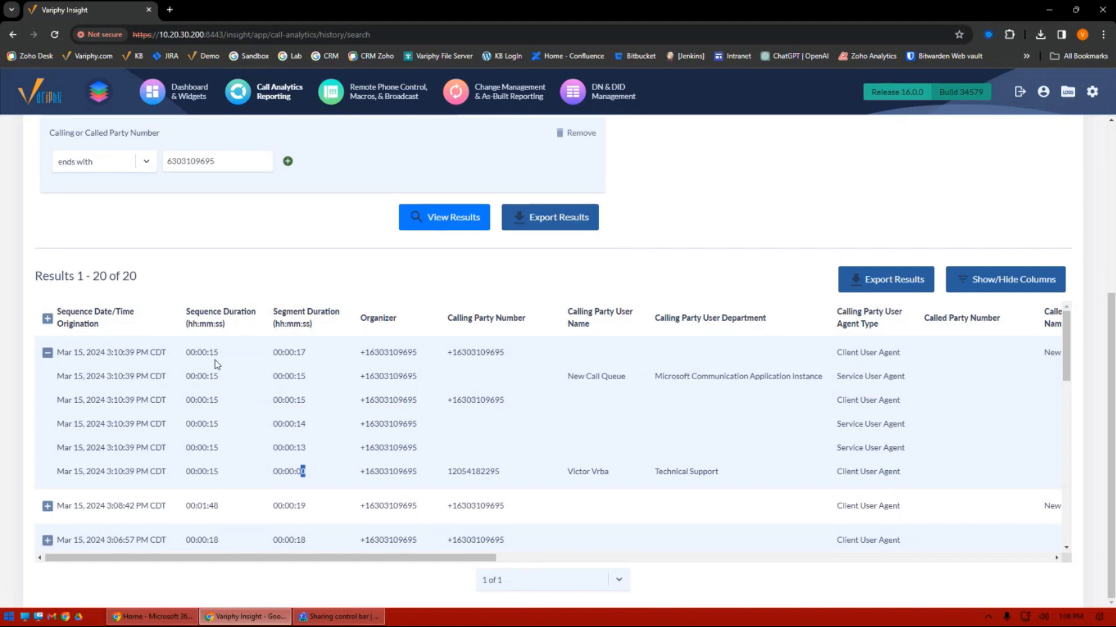
# Expand the Mar 15, 2024 3:08:42 PM sequence, and collapse and reopen the 3:10:39 PM one to compare their segments.
pyautogui.click(47, 506)
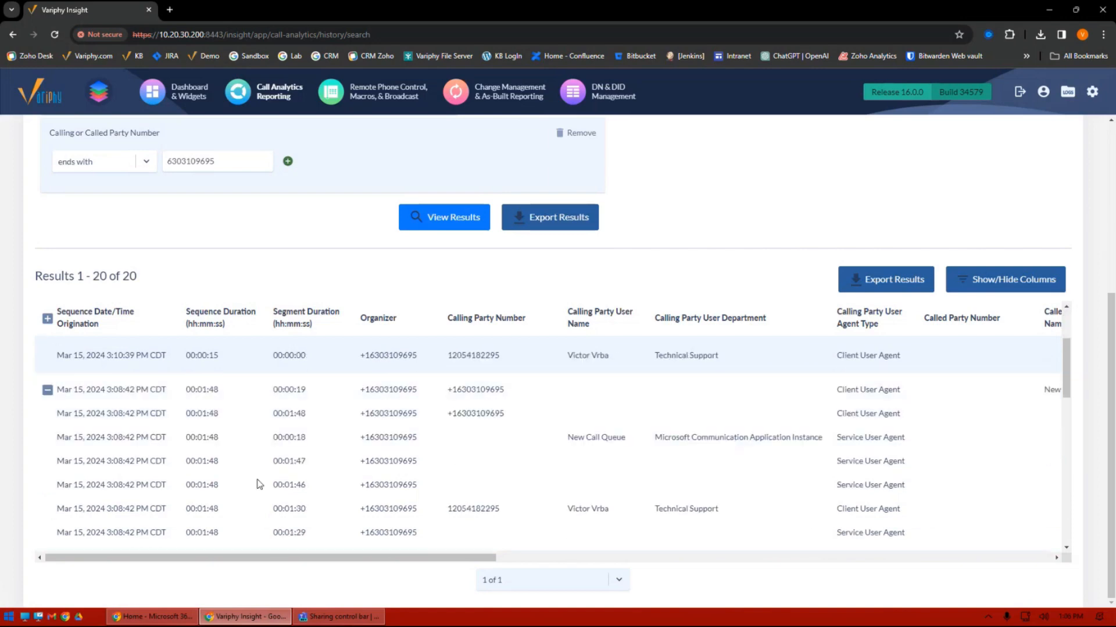
pyautogui.scroll(1, 230, 476)
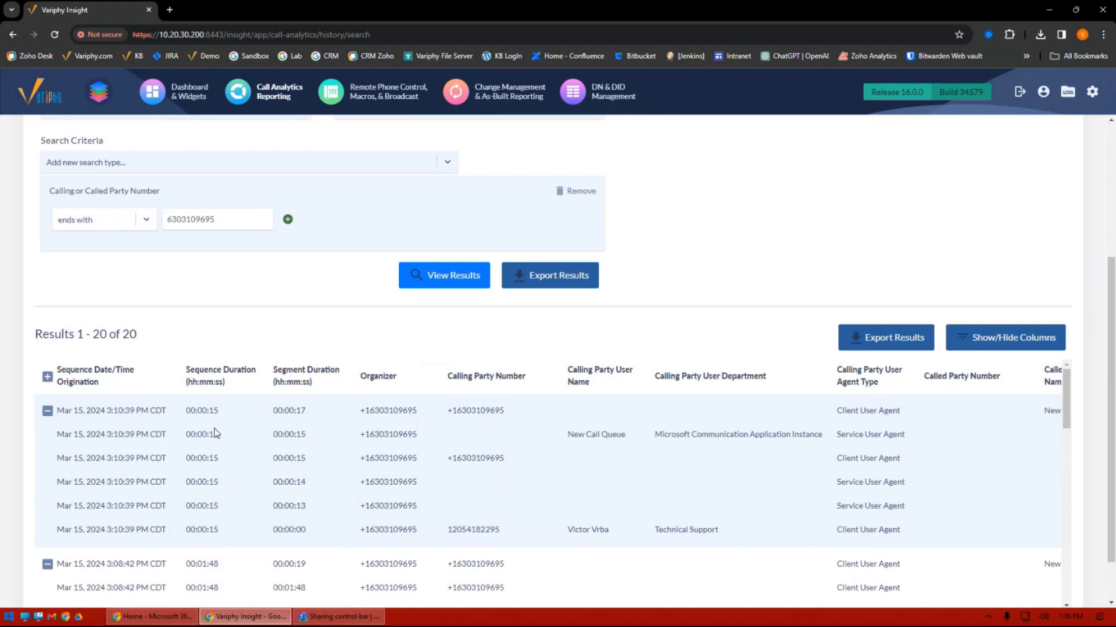
pyautogui.click(47, 411)
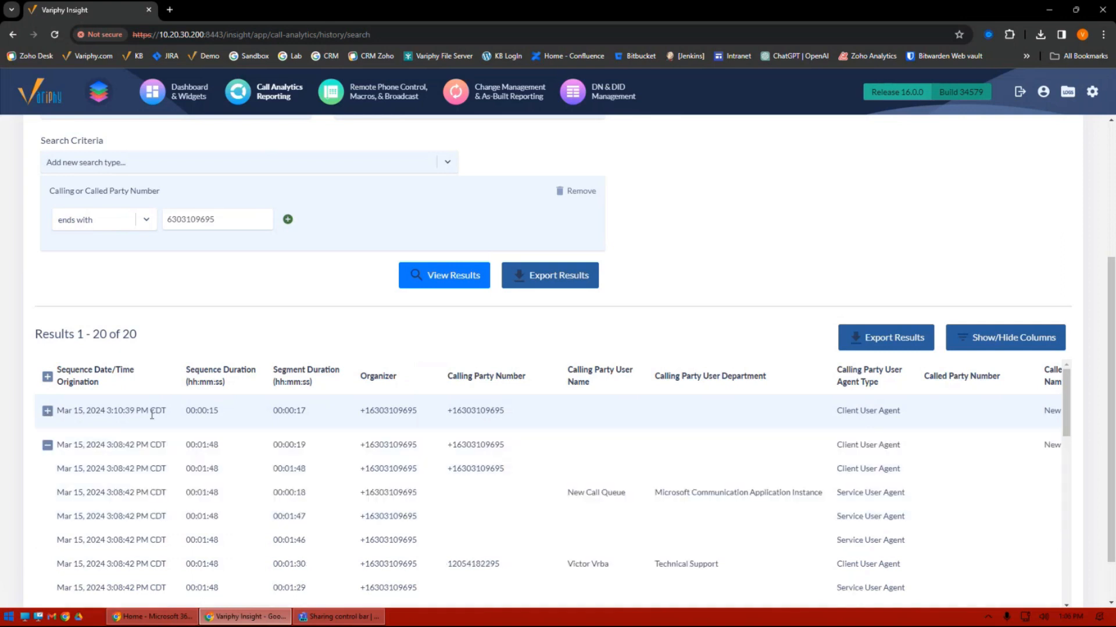
pyautogui.click(47, 411)
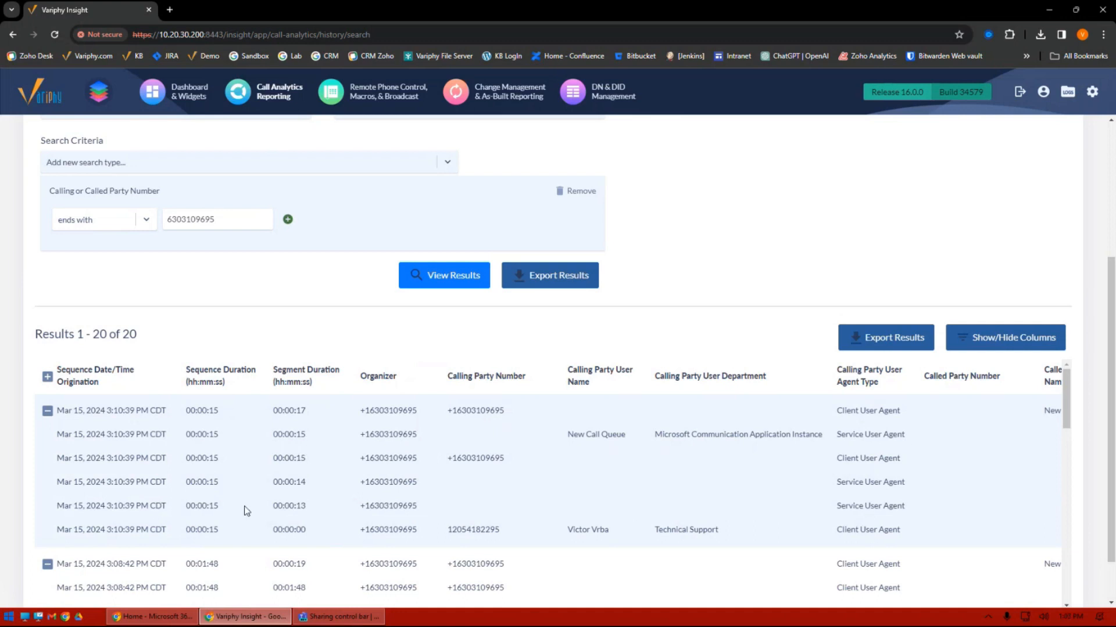
# Examine the segment details and Calling Party User Agent Type values in the expanded 3:10:39 PM sequence.
pyautogui.moveTo(265, 410); pyautogui.dragTo(427, 508)
pyautogui.click(270, 435)
pyautogui.moveTo(906, 507); pyautogui.dragTo(844, 459)
pyautogui.click(914, 487)
pyautogui.moveTo(906, 435); pyautogui.dragTo(863, 434)
pyautogui.scroll(-1, 494, 566)
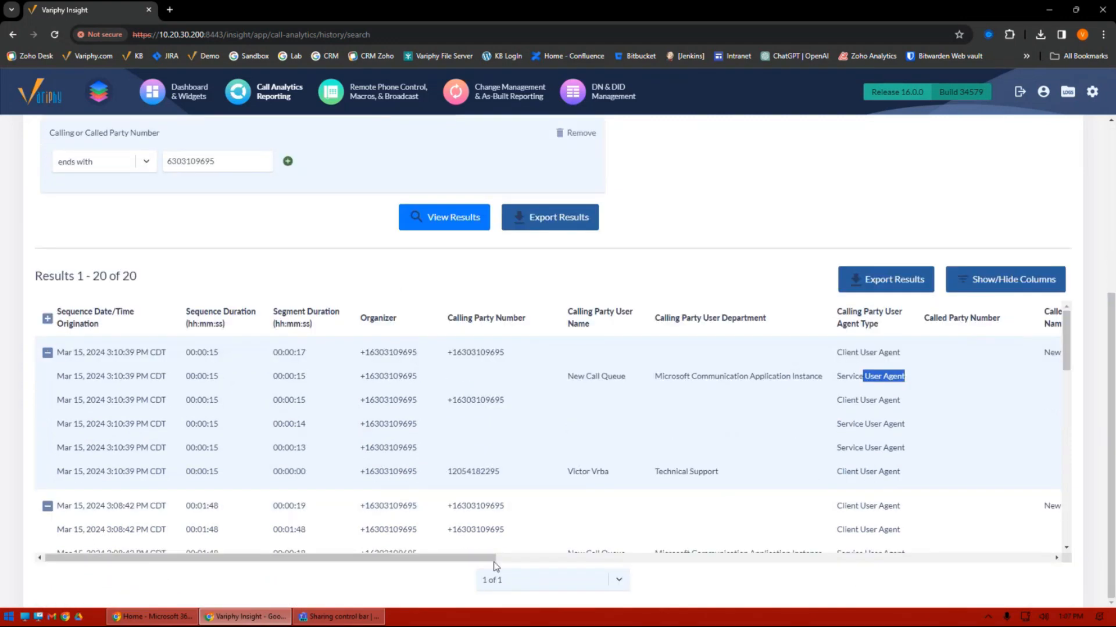
# Examine the calling user name, segment duration and sequence duration of the last segment in the 3:10:39 PM sequence.
pyautogui.moveTo(460, 561); pyautogui.dragTo(531, 561)
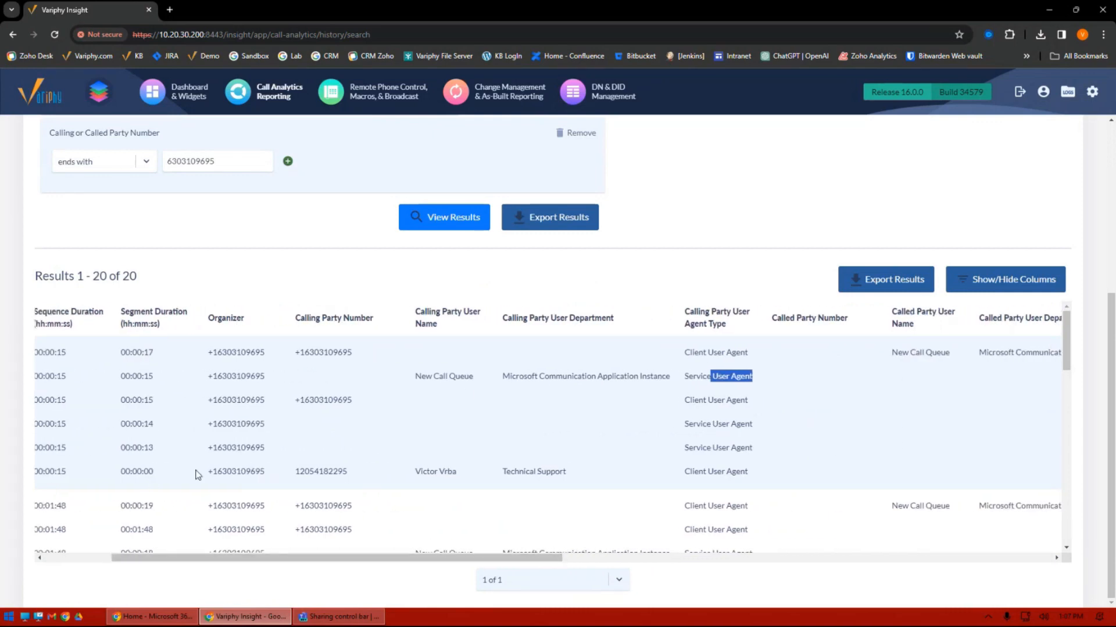
pyautogui.moveTo(458, 471); pyautogui.dragTo(416, 474)
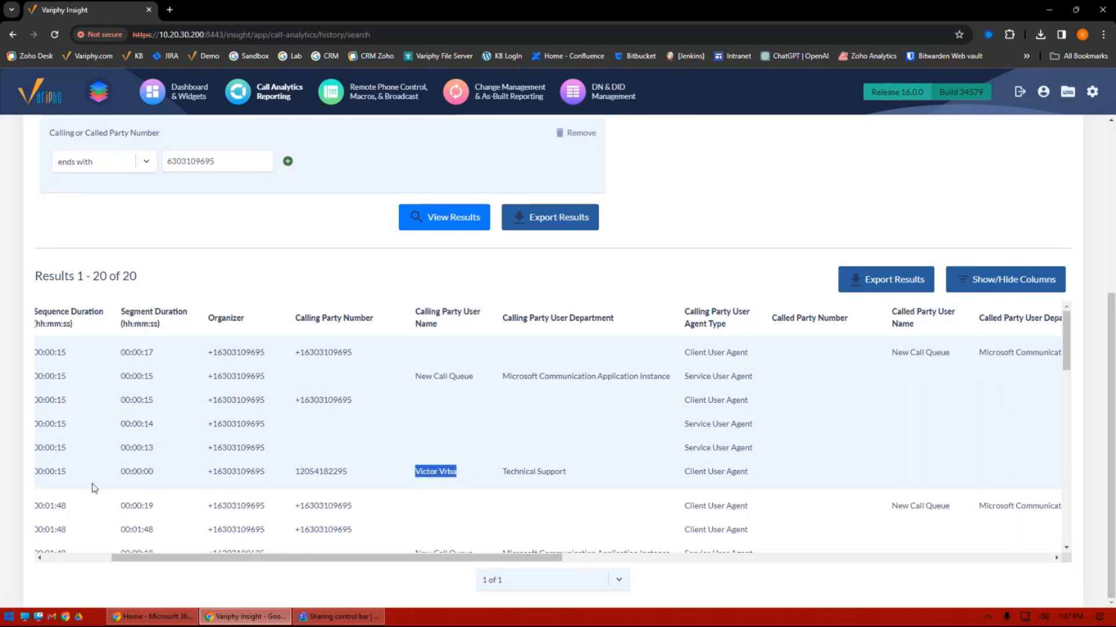
pyautogui.moveTo(126, 472); pyautogui.dragTo(156, 476)
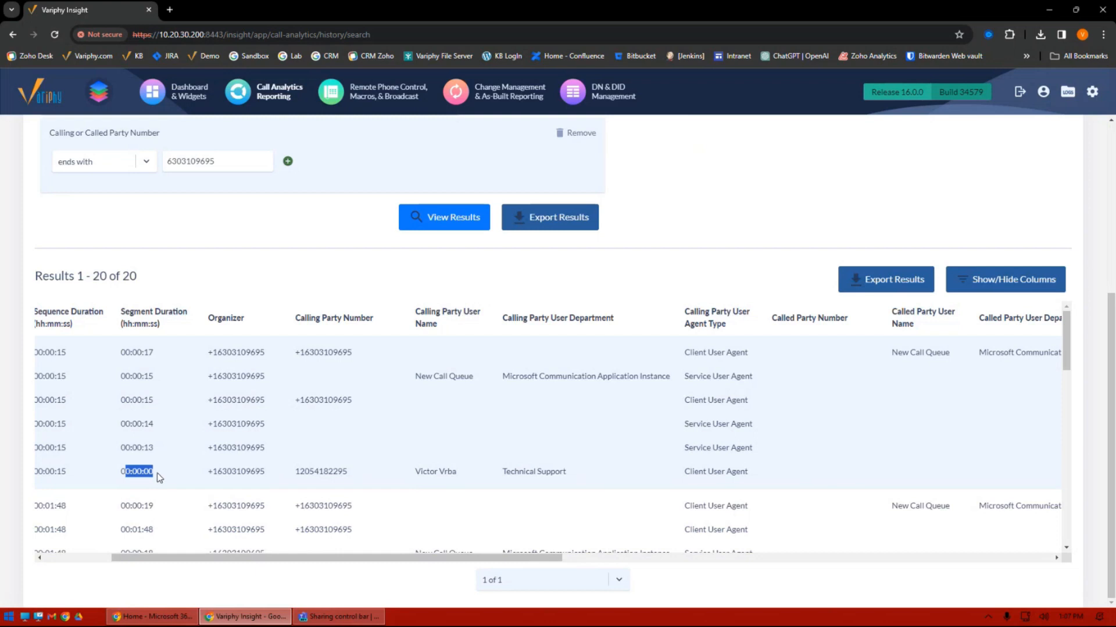
pyautogui.moveTo(209, 556); pyautogui.dragTo(147, 562)
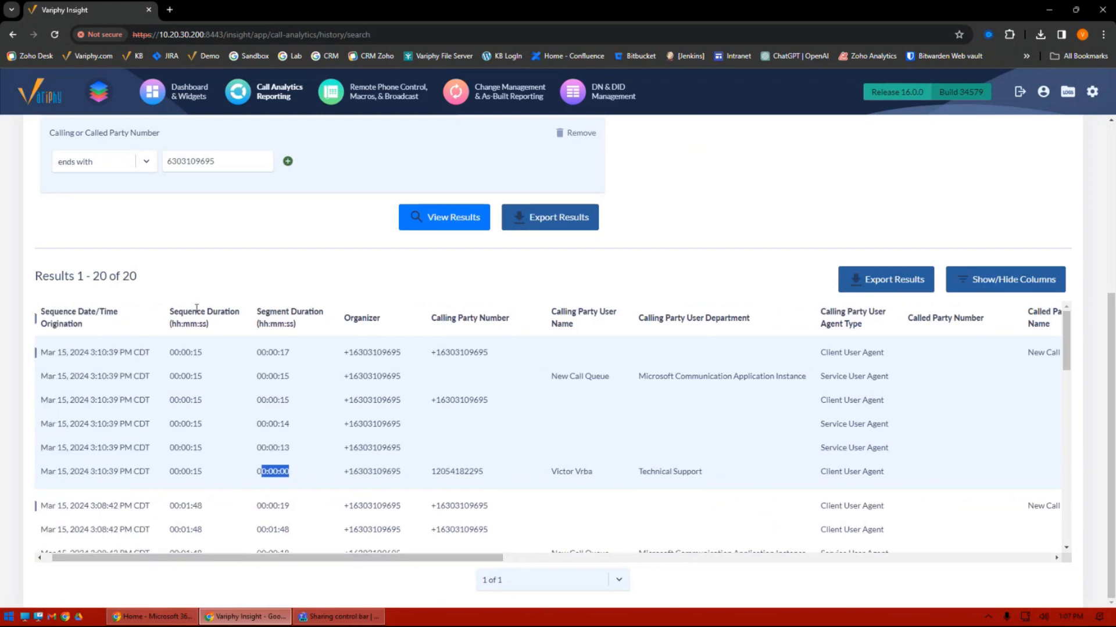
pyautogui.click(204, 471)
pyautogui.moveTo(204, 471); pyautogui.dragTo(170, 472)
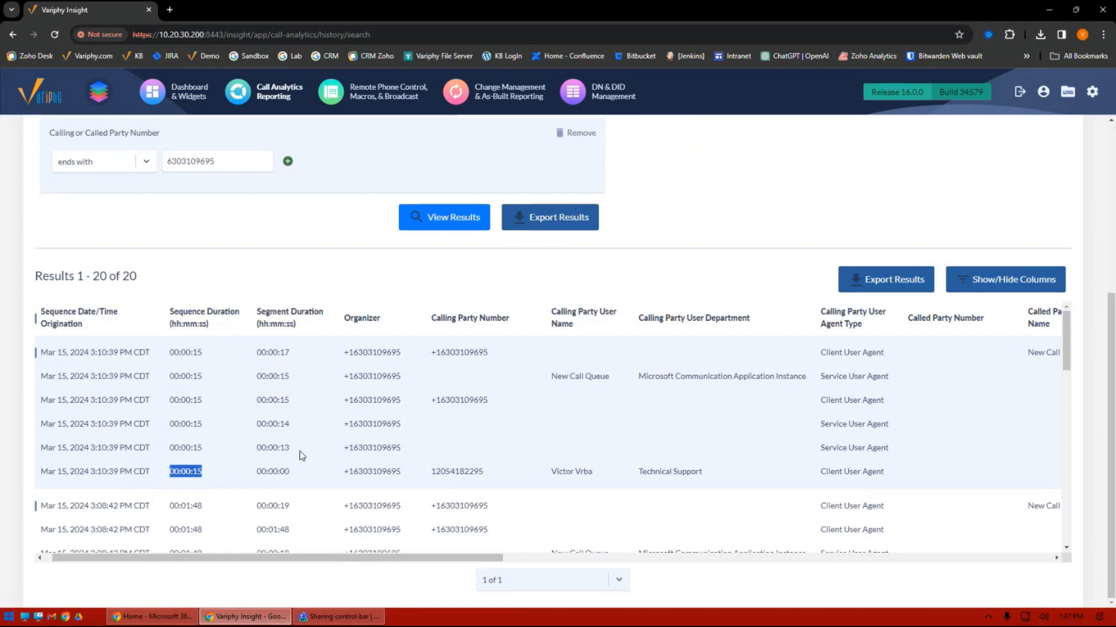
pyautogui.moveTo(602, 477); pyautogui.dragTo(540, 478)
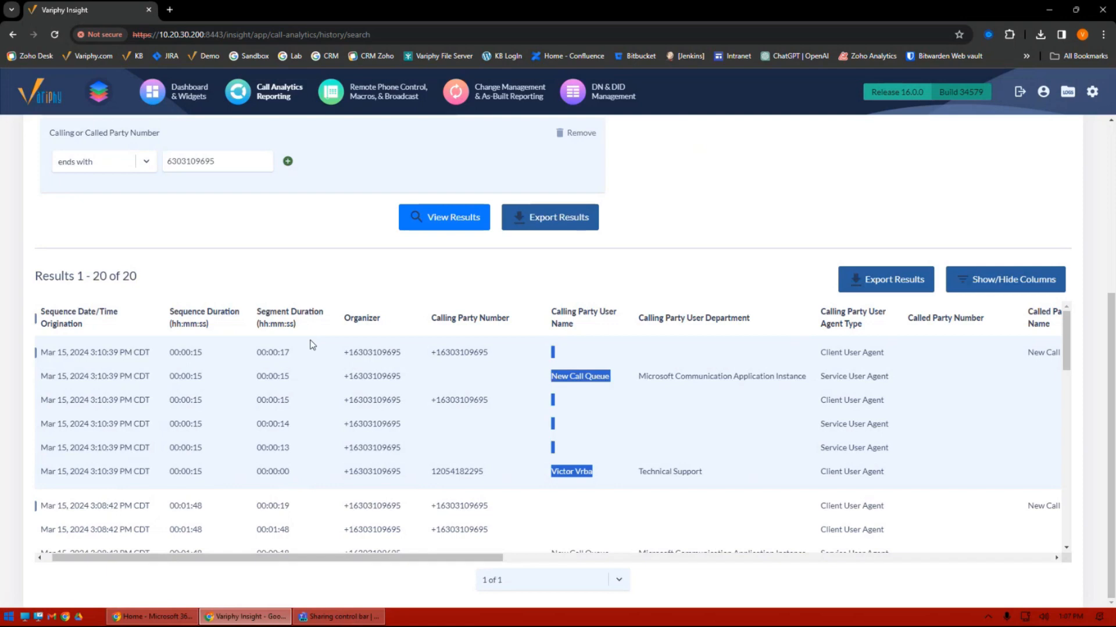
# Compare the Organizer and Calling Party Number values in the first segment of the 3:10:39 PM sequence.
pyautogui.moveTo(445, 559); pyautogui.dragTo(527, 559)
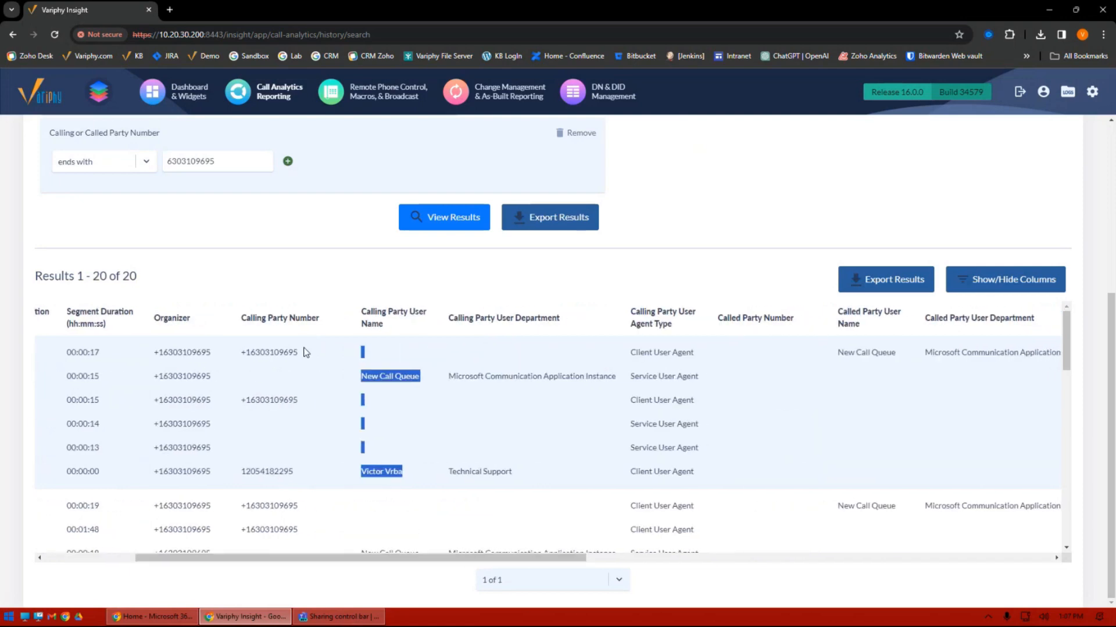
pyautogui.moveTo(158, 352); pyautogui.dragTo(192, 355)
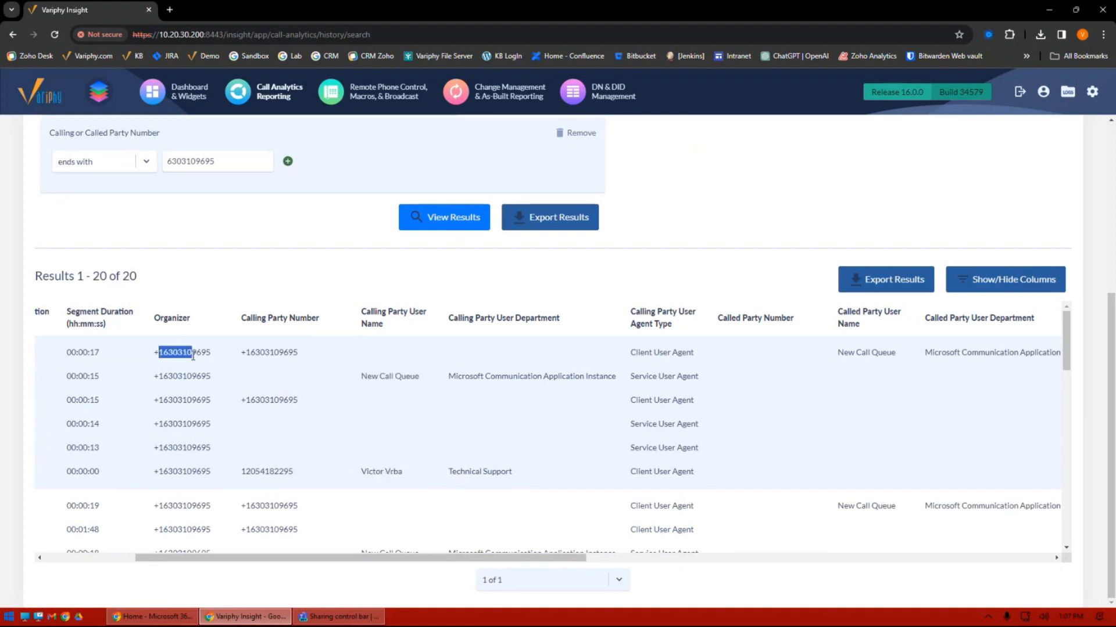
pyautogui.doubleClick(245, 352)
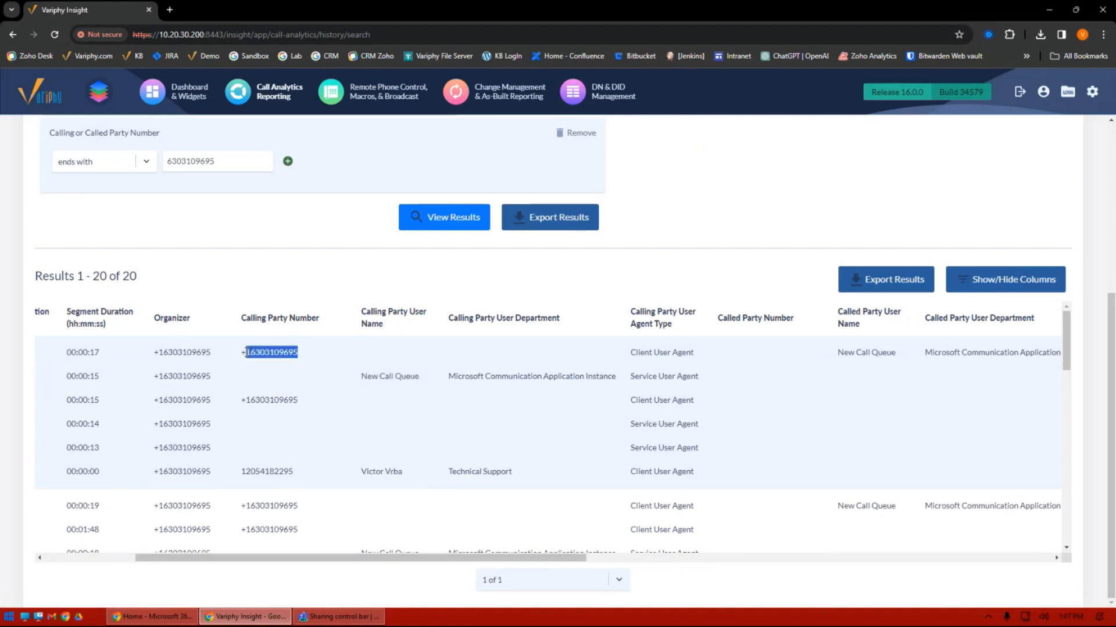
pyautogui.moveTo(213, 352); pyautogui.dragTo(155, 354)
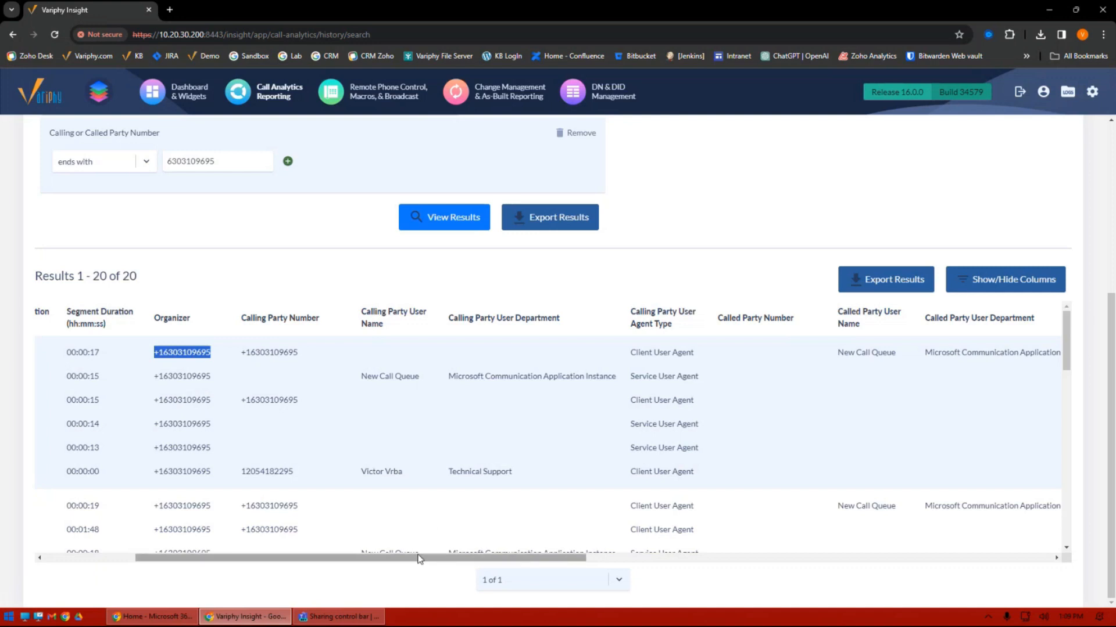
pyautogui.moveTo(419, 558); pyautogui.dragTo(452, 560)
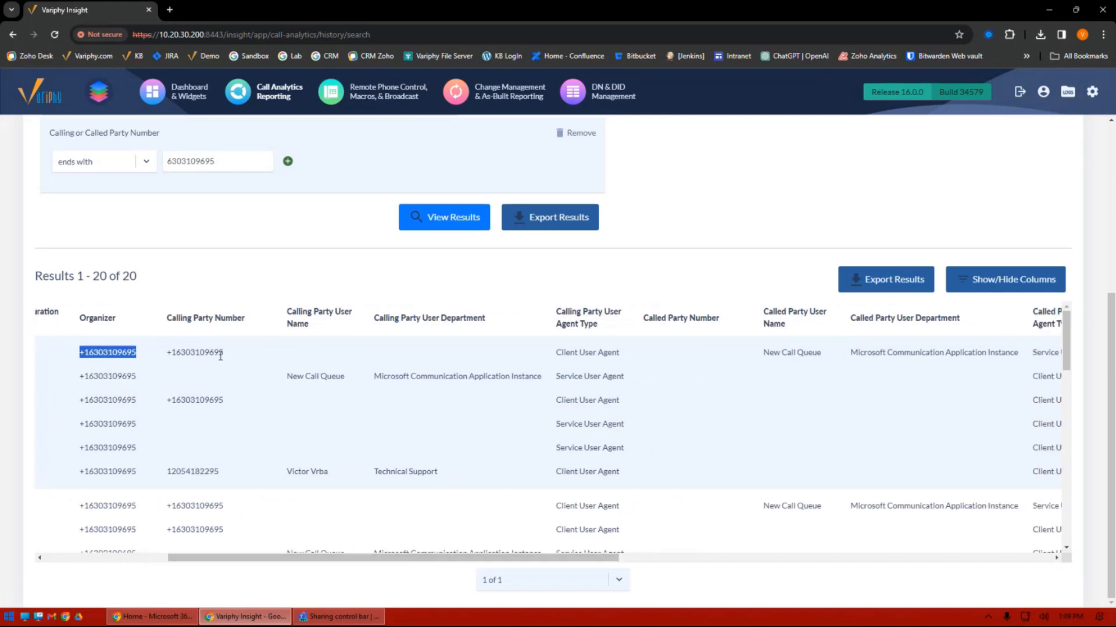
pyautogui.moveTo(169, 355); pyautogui.dragTo(239, 361)
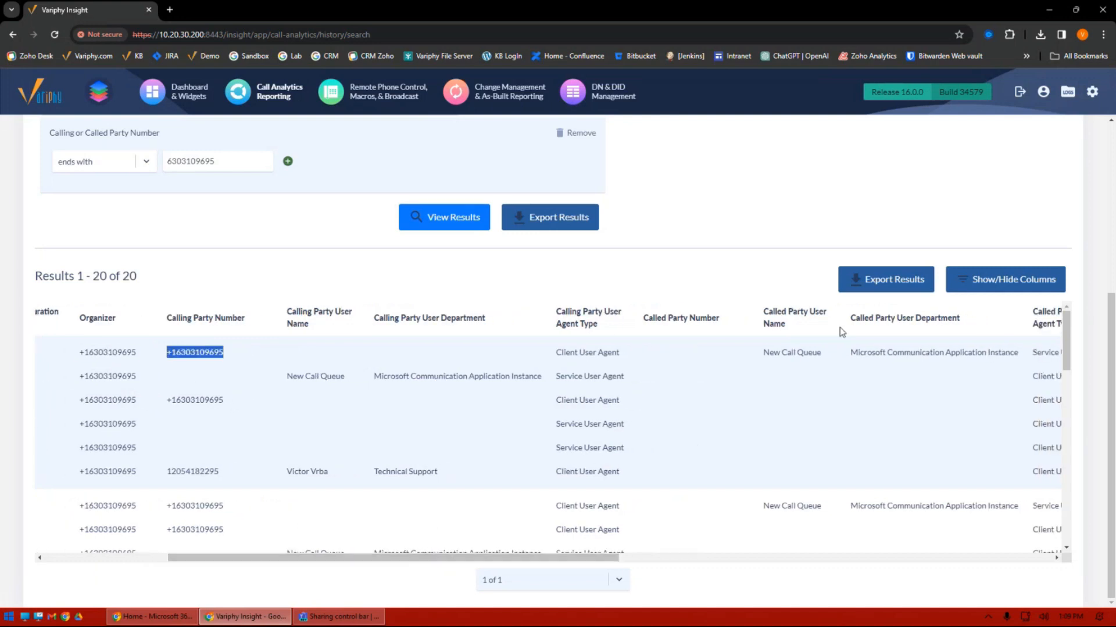
# Examine the first segment's Called Party User Name and the third segment's Calling Party Number in the 3:10:39 PM sequence.
pyautogui.tripleClick(818, 358)
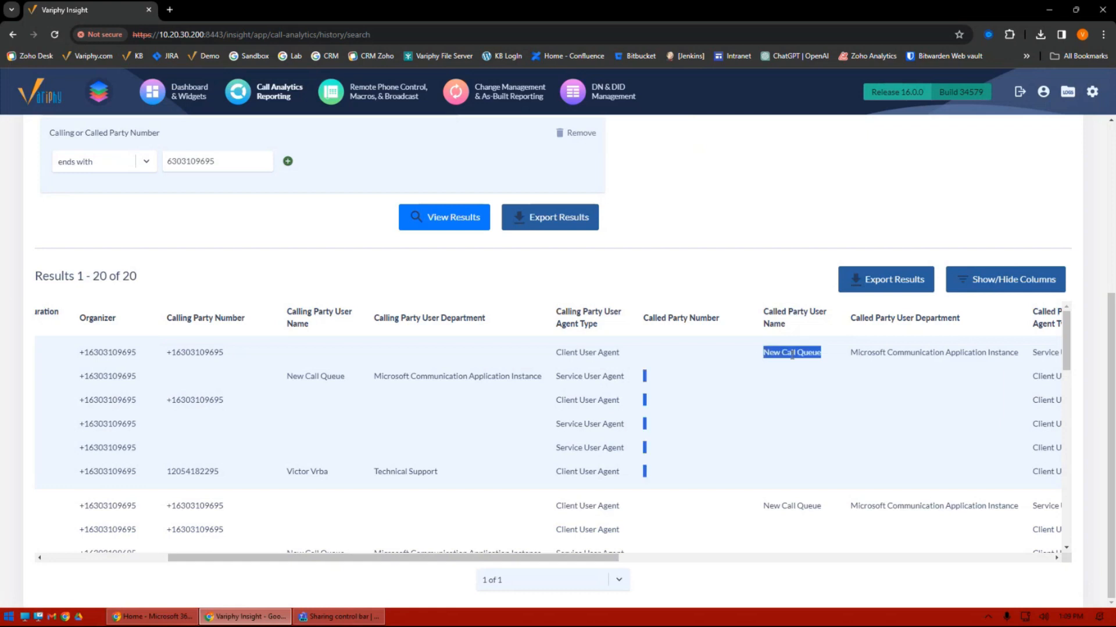
pyautogui.click(825, 356)
pyautogui.moveTo(827, 359); pyautogui.dragTo(763, 356)
pyautogui.moveTo(561, 556)
pyautogui.mouseDown()
pyautogui.moveTo(807, 559)
pyautogui.moveTo(462, 560)
pyautogui.moveTo(557, 559)
pyautogui.mouseUp()
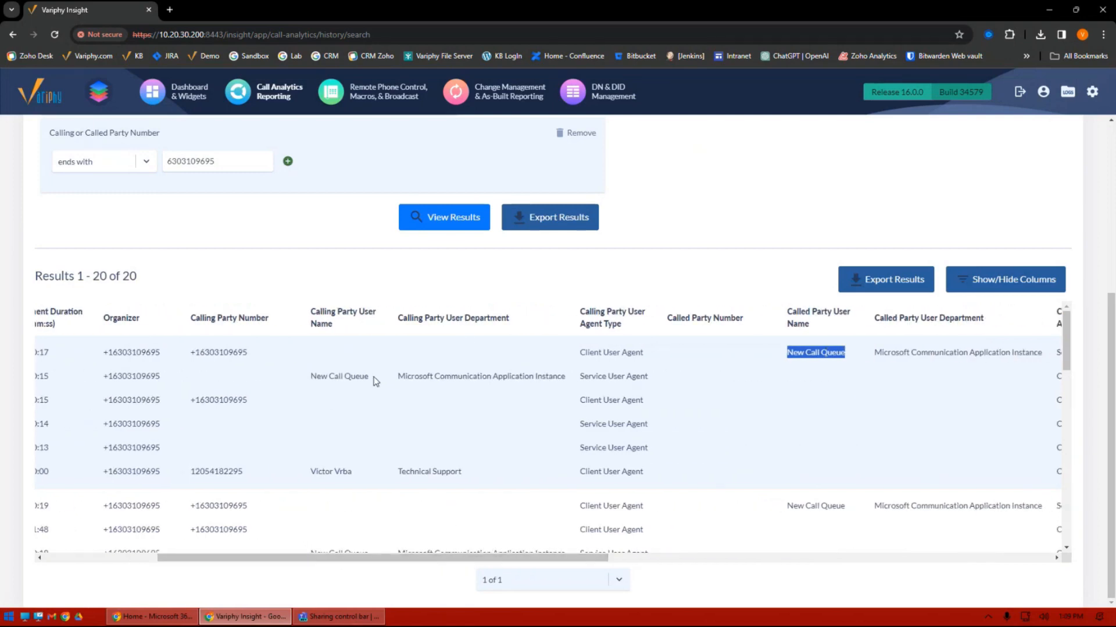
pyautogui.moveTo(191, 400); pyautogui.dragTo(253, 401)
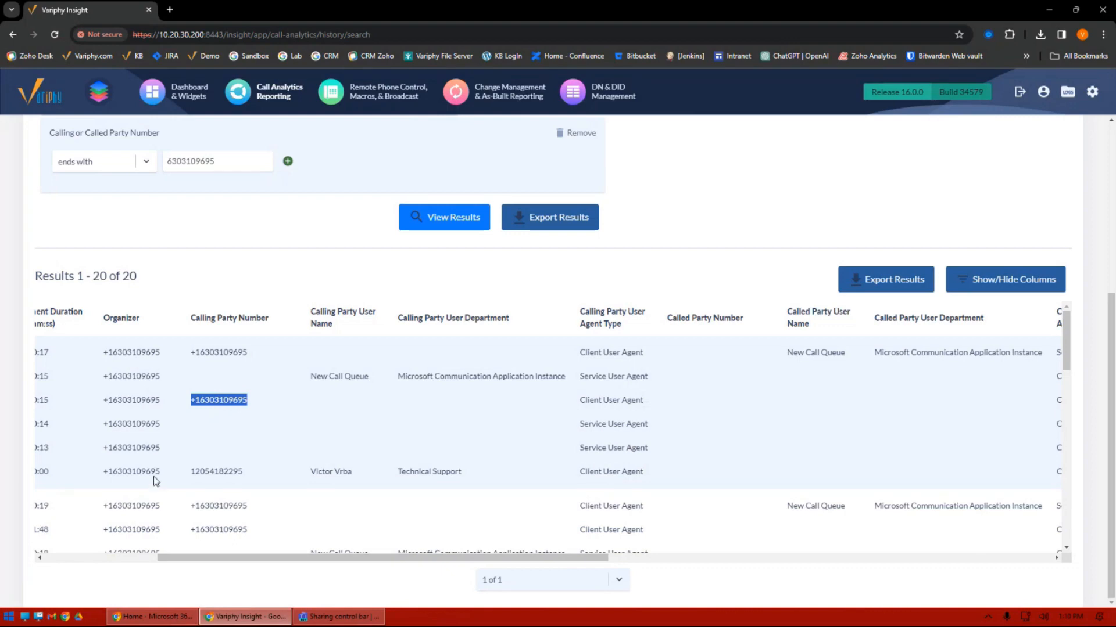
# Check the total result count and the Calling Party Number values that match the search within the 3:10:39 PM sequence.
pyautogui.moveTo(141, 277); pyautogui.dragTo(122, 276)
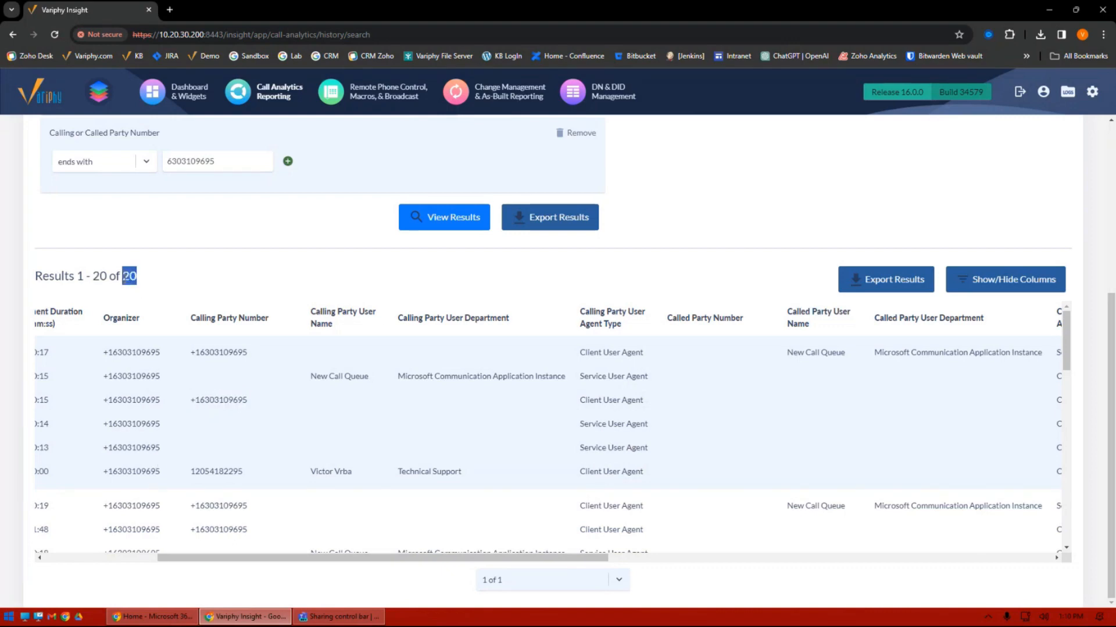
pyautogui.hscroll(-4, 499, 399)
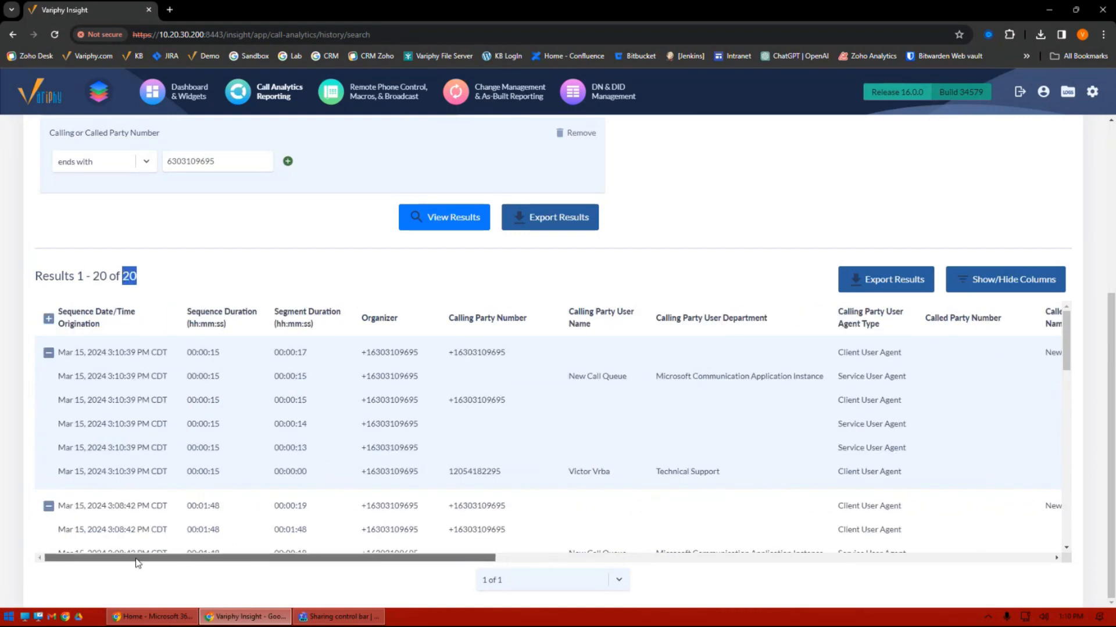
pyautogui.moveTo(504, 401); pyautogui.dragTo(458, 401)
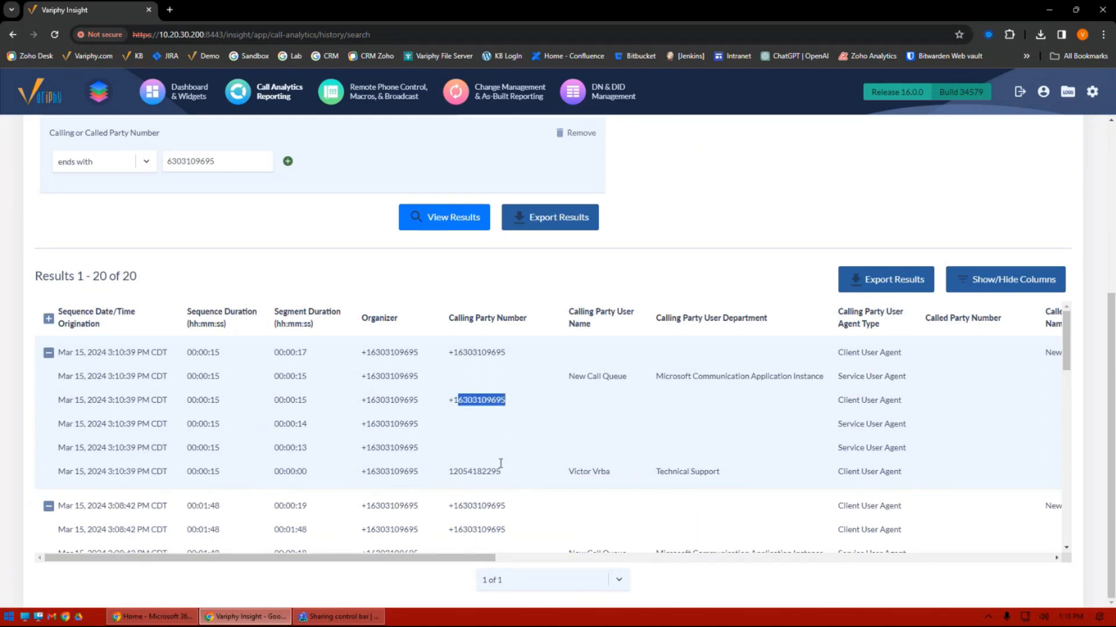
pyautogui.moveTo(504, 352); pyautogui.dragTo(445, 405)
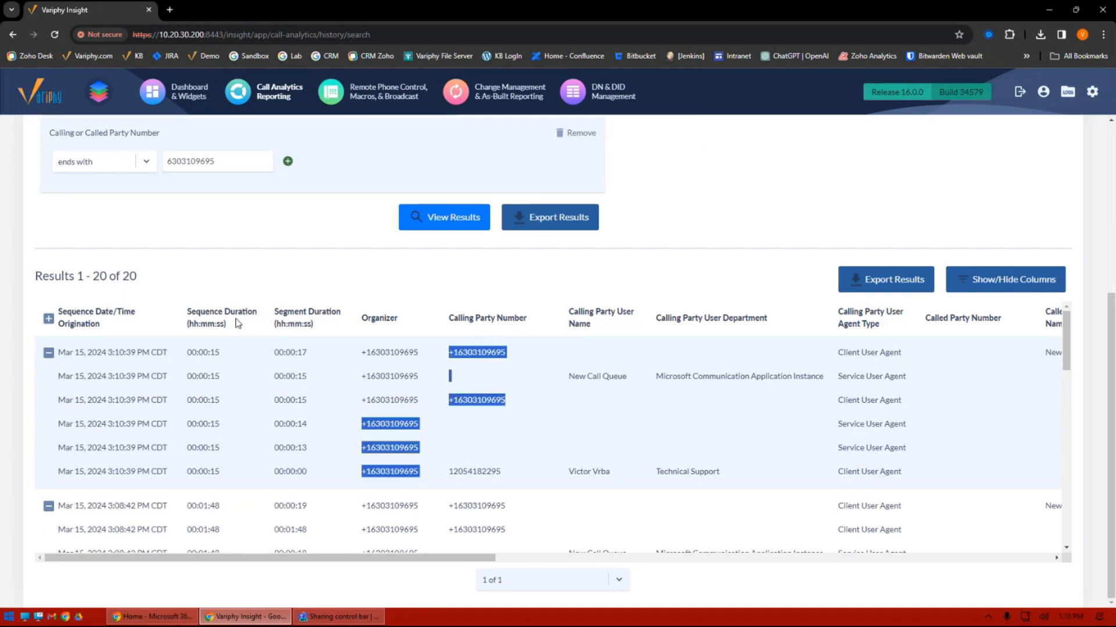
pyautogui.click(530, 429)
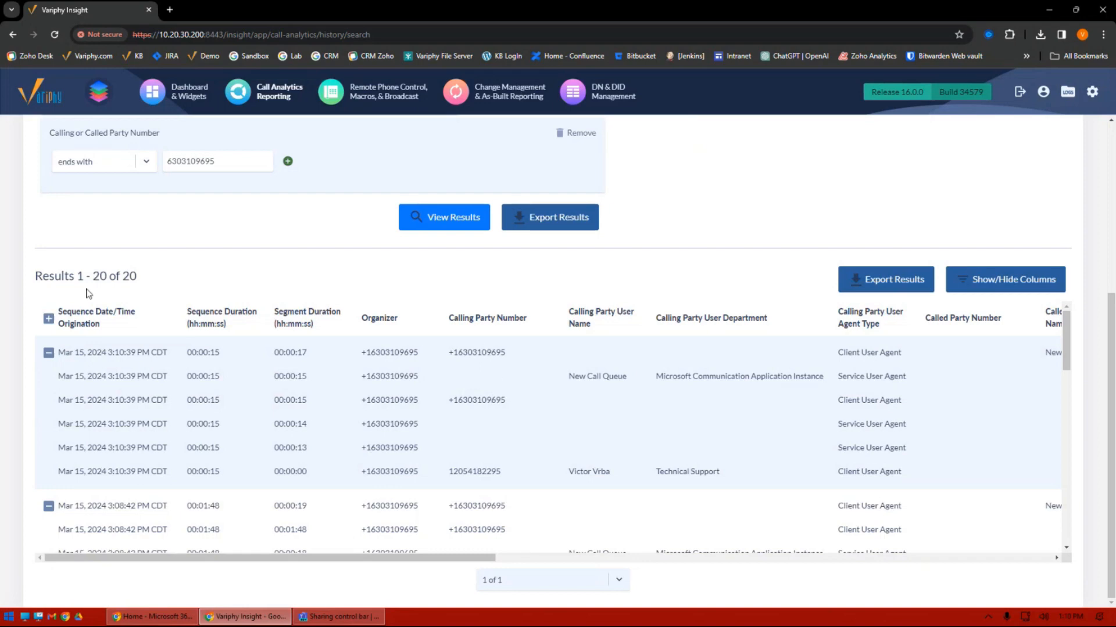
# Review the result range against the Sequences search basis and the Calling or Called Party Number criterion.
pyautogui.moveTo(90, 278); pyautogui.dragTo(79, 282)
pyautogui.scroll(3, 237, 300)
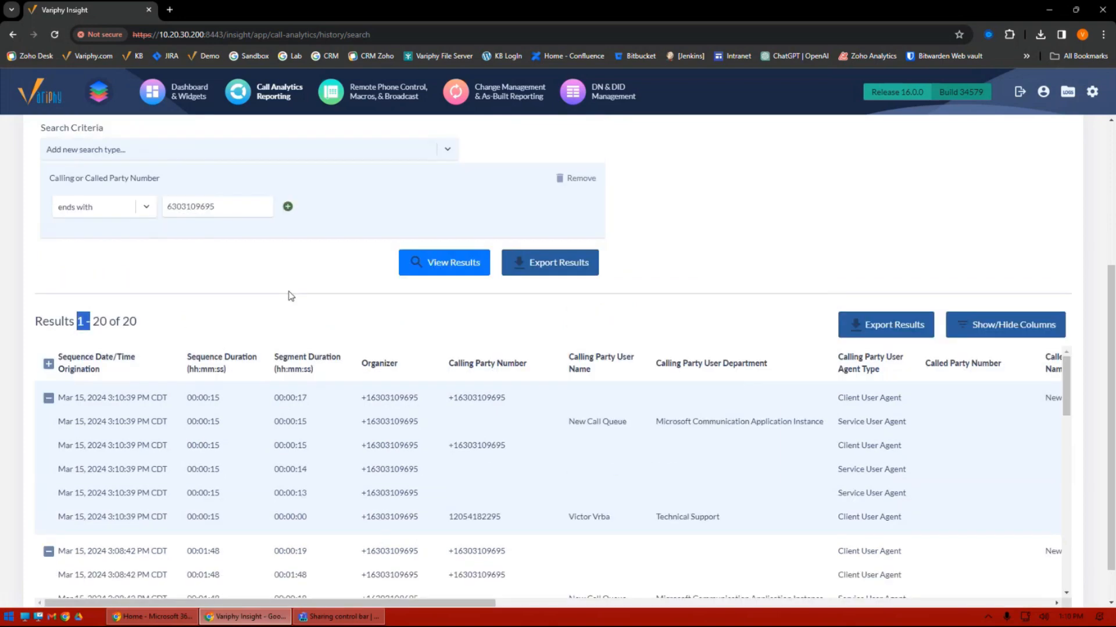
pyautogui.scroll(-2, 299, 360)
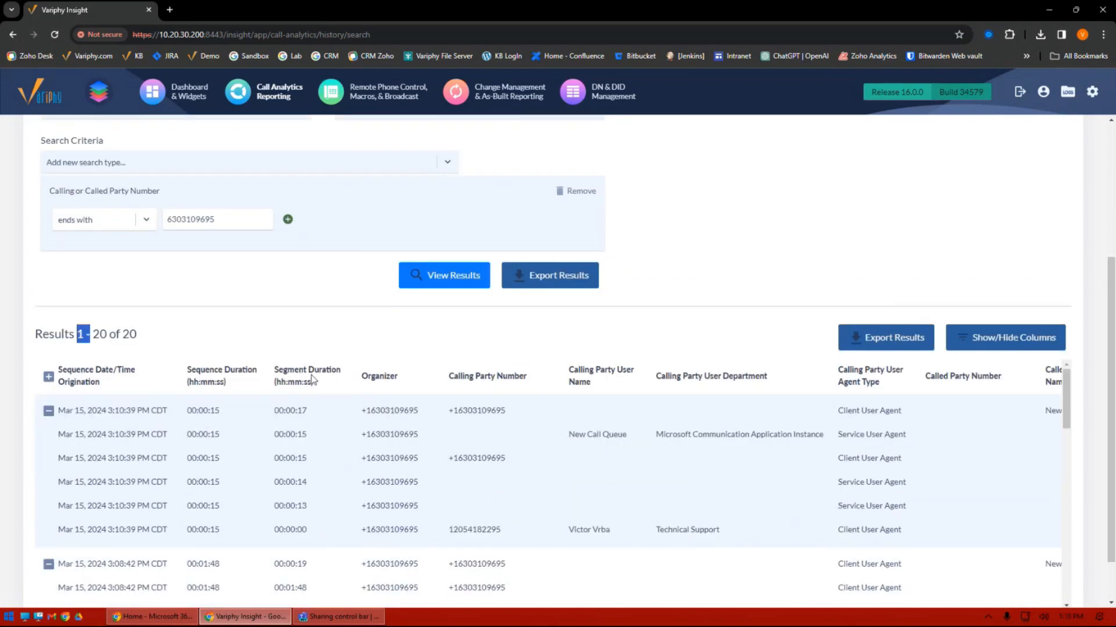
pyautogui.scroll(3, 312, 379)
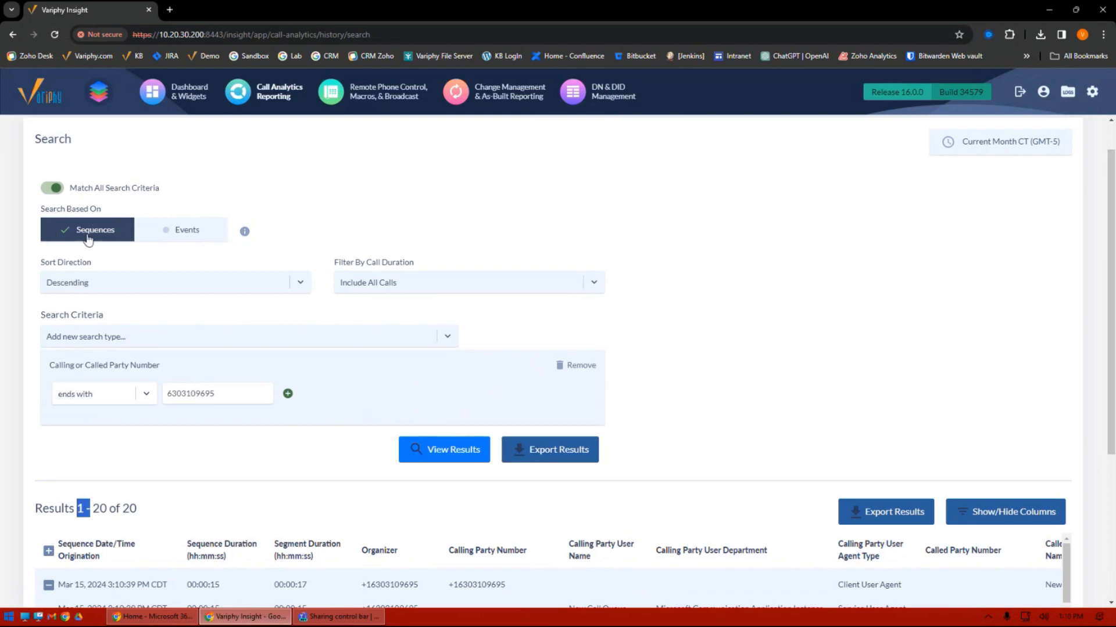
pyautogui.scroll(-3, 344, 463)
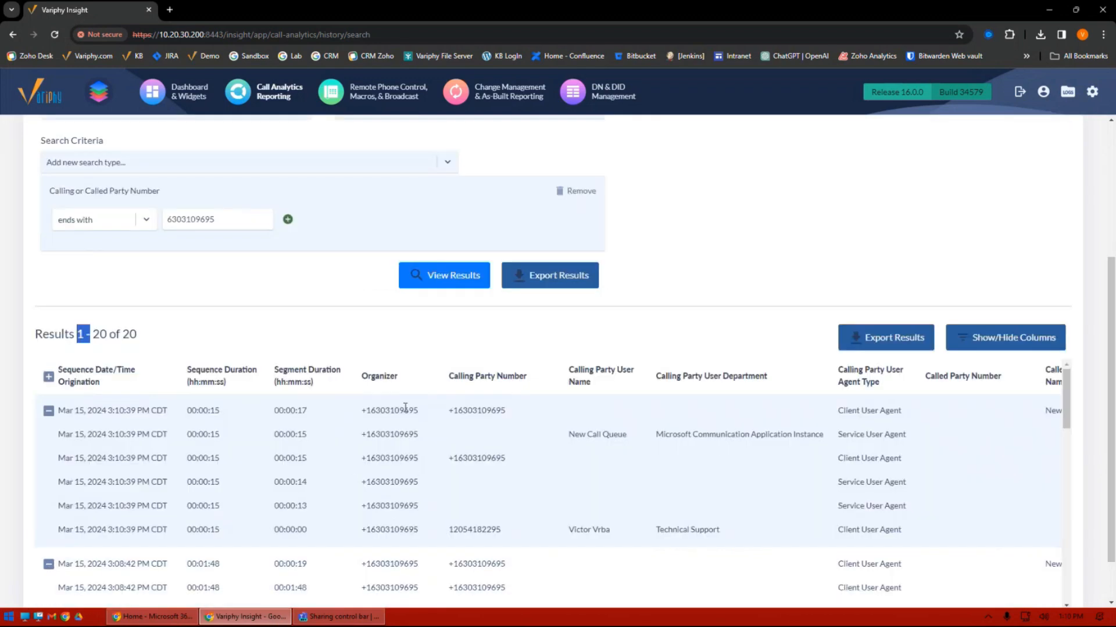
# Compare the matching Calling Party Number in the 3:10:39 PM sequence with the Called Party Number in the Mar 13, 2024 10:48:31 AM row.
pyautogui.moveTo(448, 458); pyautogui.dragTo(505, 459)
pyautogui.scroll(-3, 590, 547)
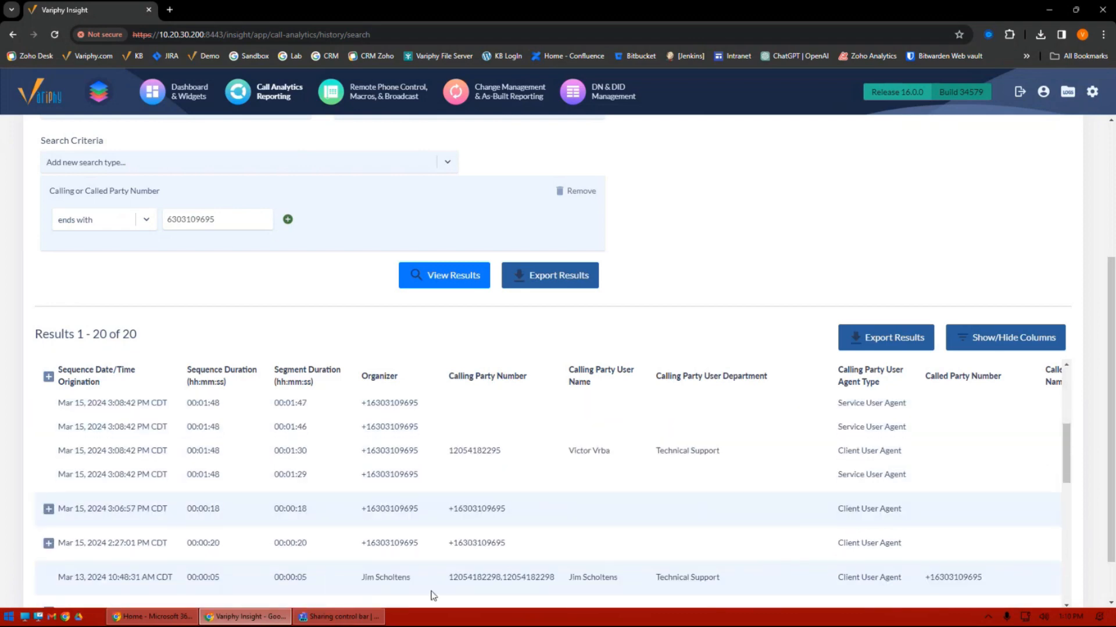
pyautogui.moveTo(1010, 575); pyautogui.dragTo(929, 577)
pyautogui.scroll(3, 683, 470)
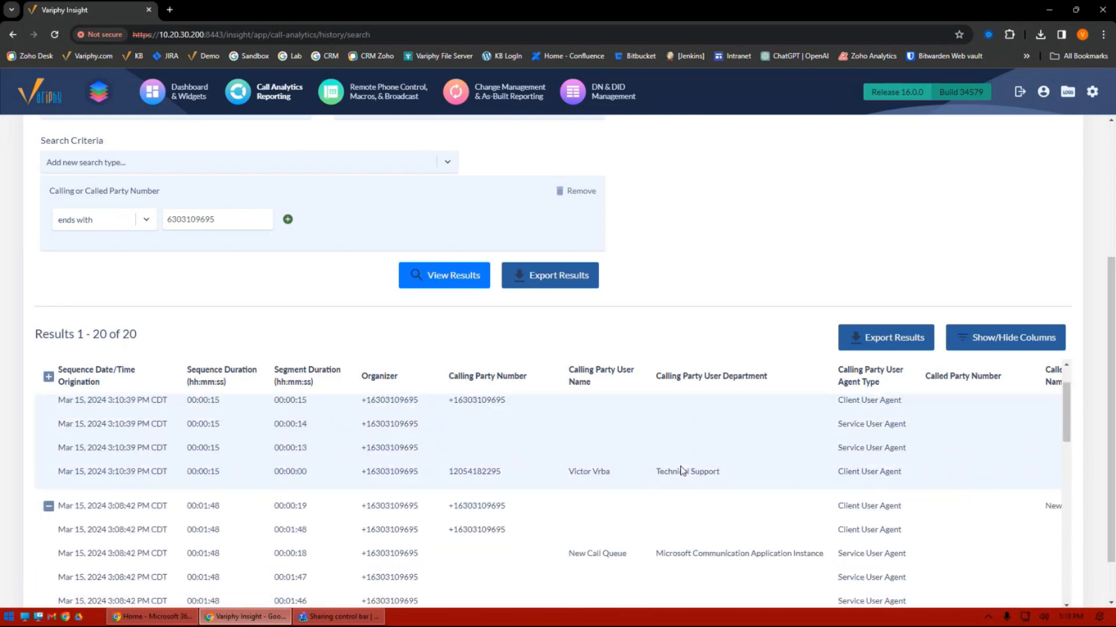
pyautogui.scroll(2, 683, 471)
pyautogui.scroll(2, 552, 428)
# Rerun the search based on Events and examine the result count and the first two rows' Calling Party Number values.
pyautogui.click(196, 177)
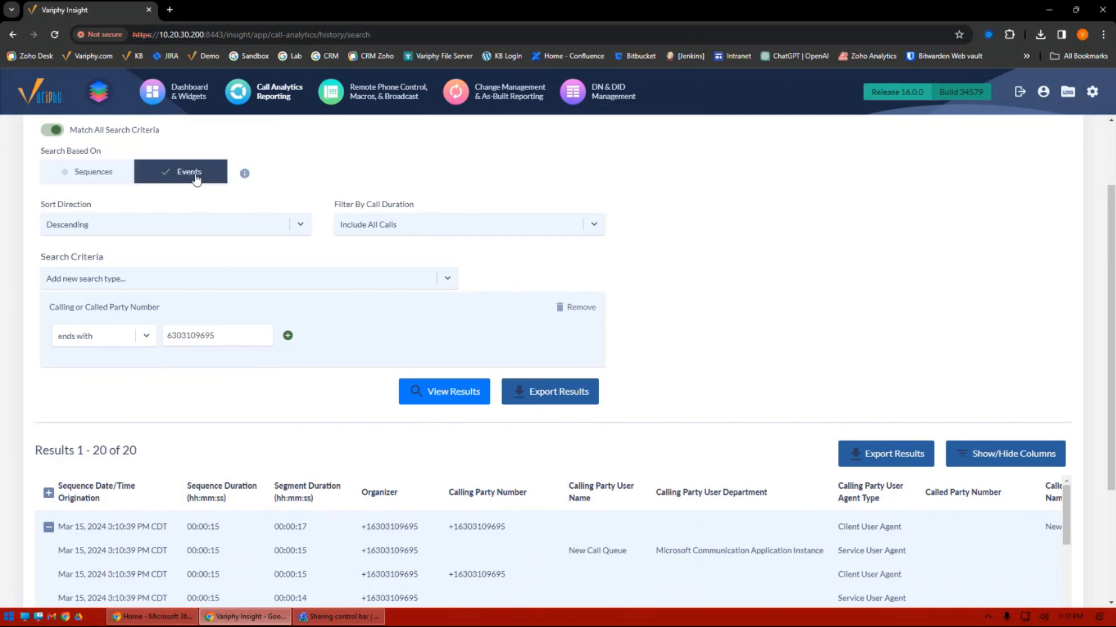
pyautogui.click(451, 395)
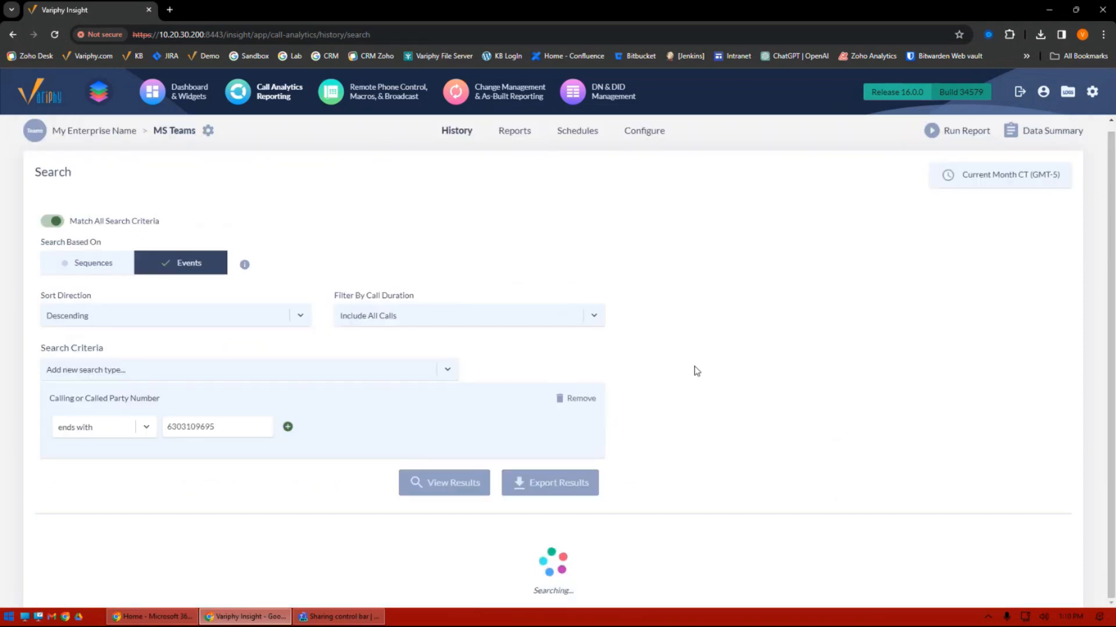
pyautogui.scroll(-3, 697, 372)
pyautogui.scroll(3, 657, 406)
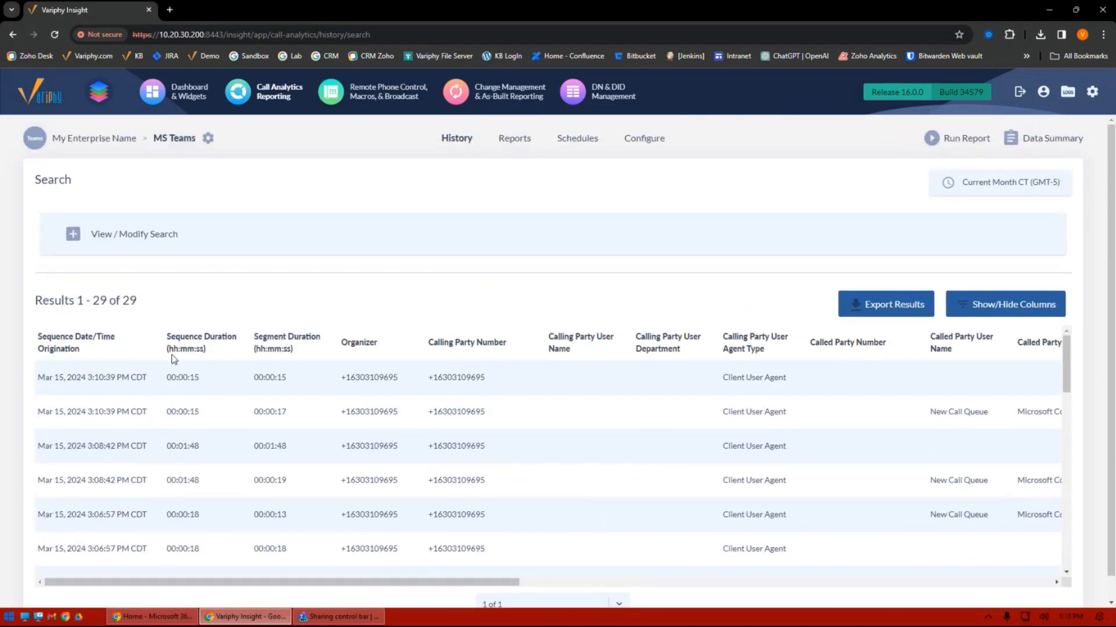
pyautogui.moveTo(116, 301); pyautogui.dragTo(137, 301)
pyautogui.moveTo(486, 382); pyautogui.dragTo(424, 383)
pyautogui.moveTo(487, 413); pyautogui.dragTo(429, 412)
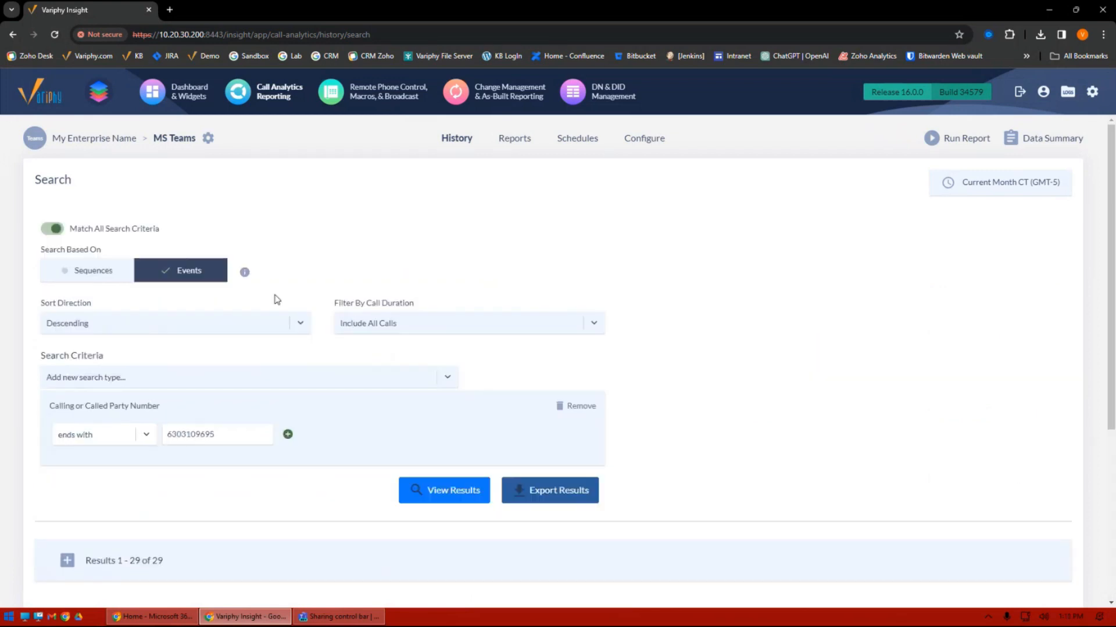
# Expand the search criteria and review the event results, switch the search basis back to Sequences and rerun the search.
pyautogui.click(73, 234)
pyautogui.click(68, 562)
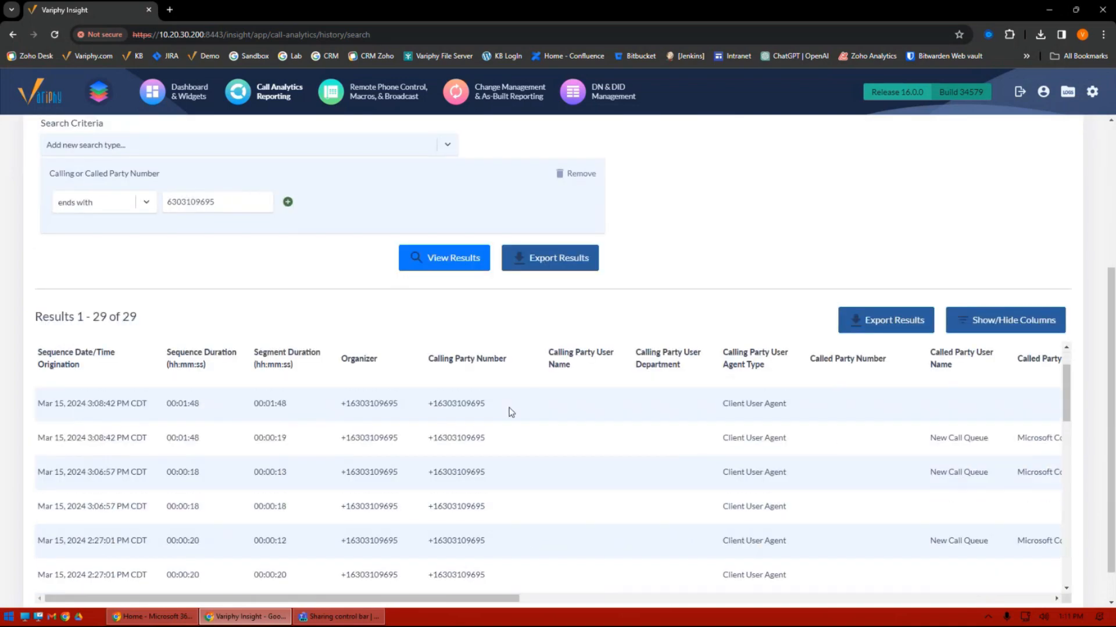
pyautogui.scroll(-1, 529, 395)
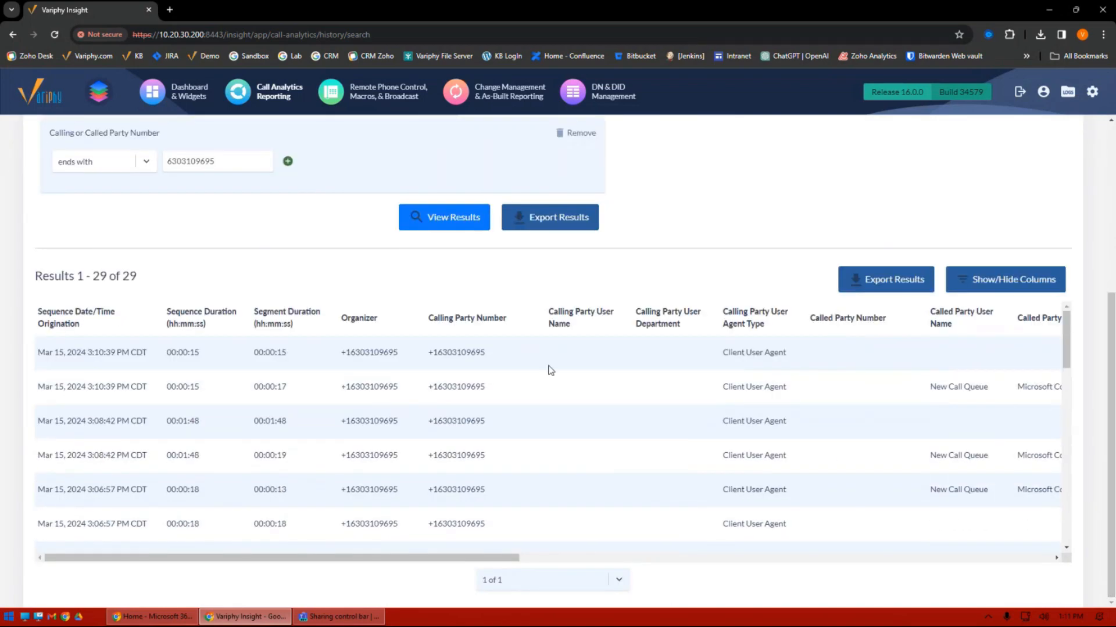
pyautogui.scroll(1, 550, 370)
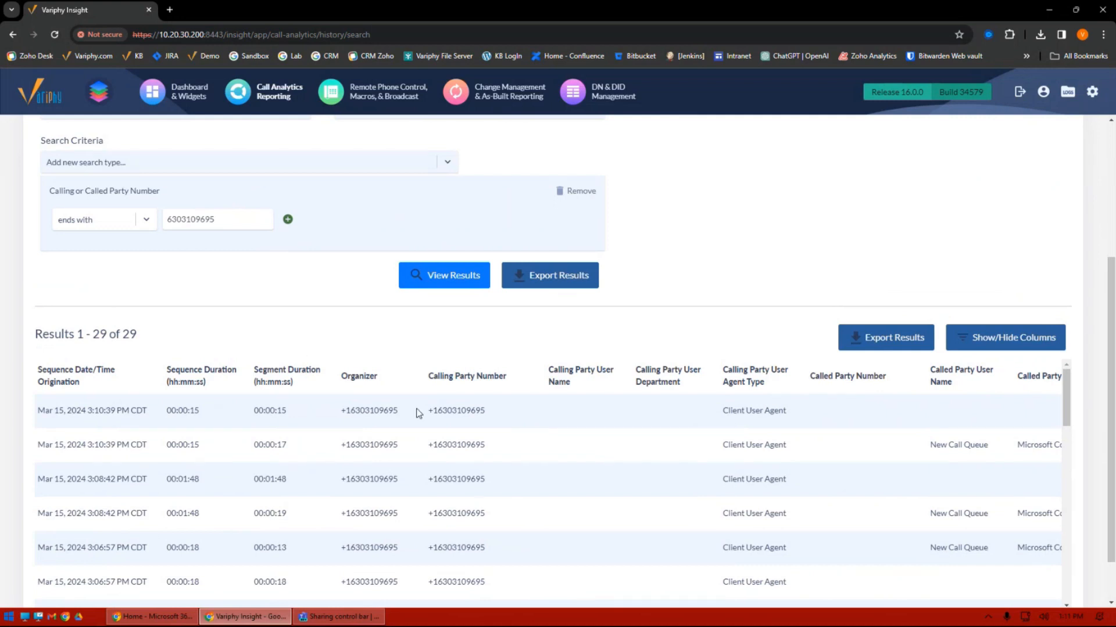
pyautogui.scroll(2, 416, 412)
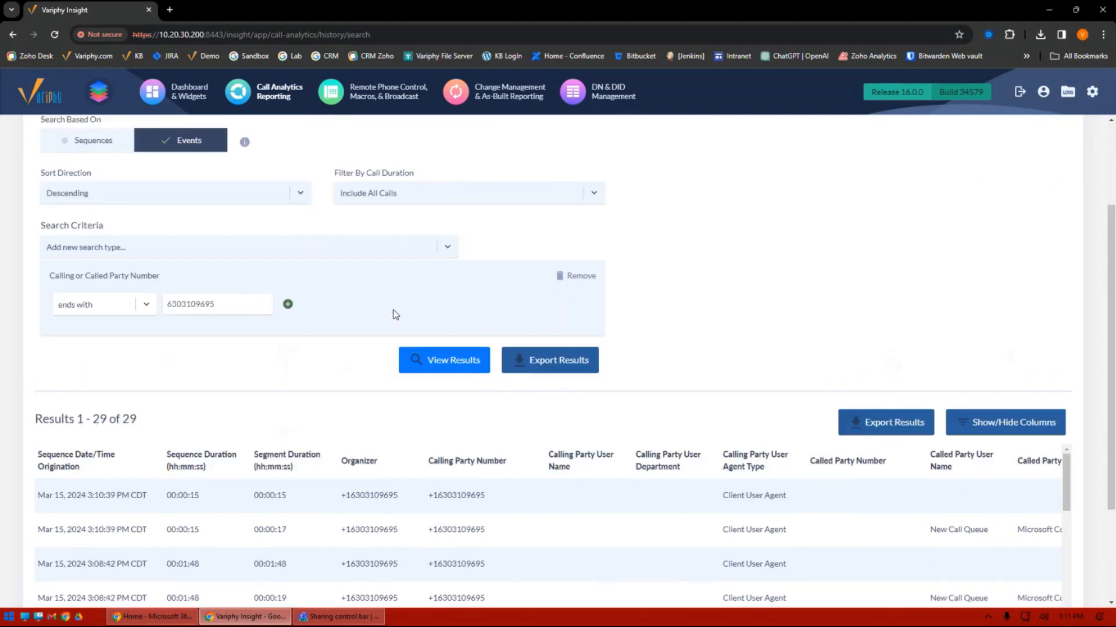
pyautogui.click(95, 174)
pyautogui.click(445, 392)
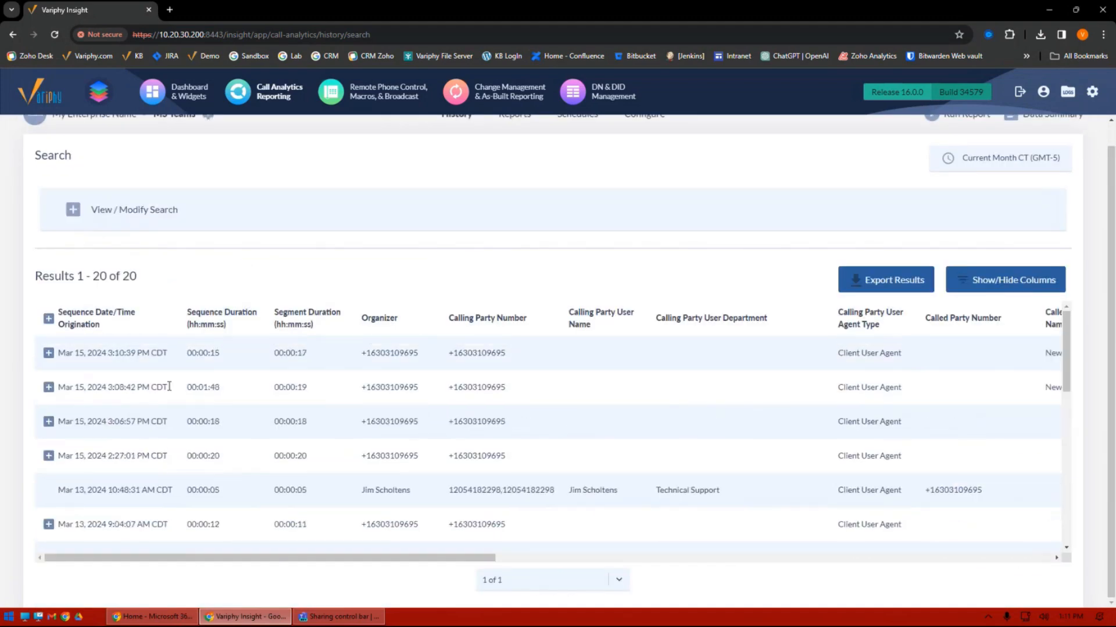
# Expand the Mar 15, 2024 3:10:39 PM sequence and examine the Calling Party Number values in its main row and segments.
pyautogui.click(48, 352)
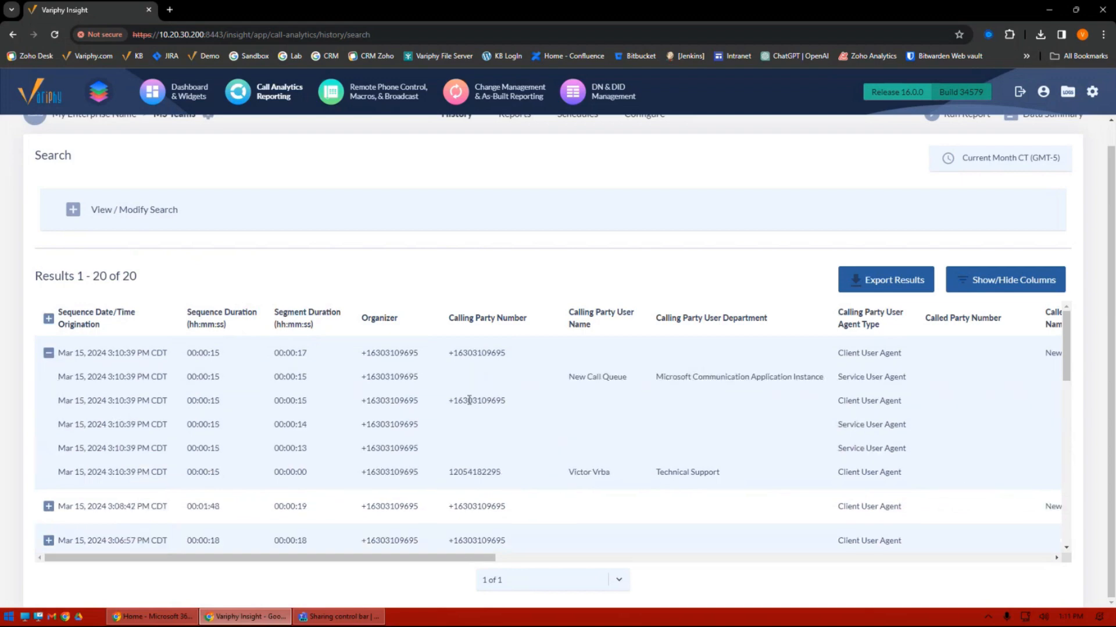
pyautogui.tripleClick(469, 400)
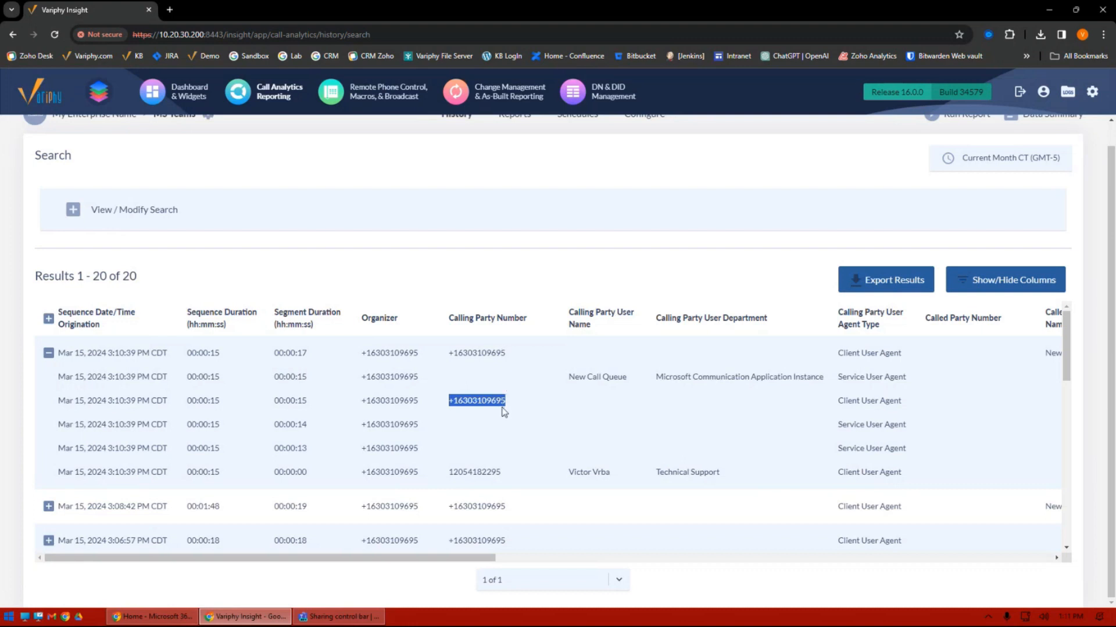
pyautogui.moveTo(512, 356); pyautogui.dragTo(335, 362)
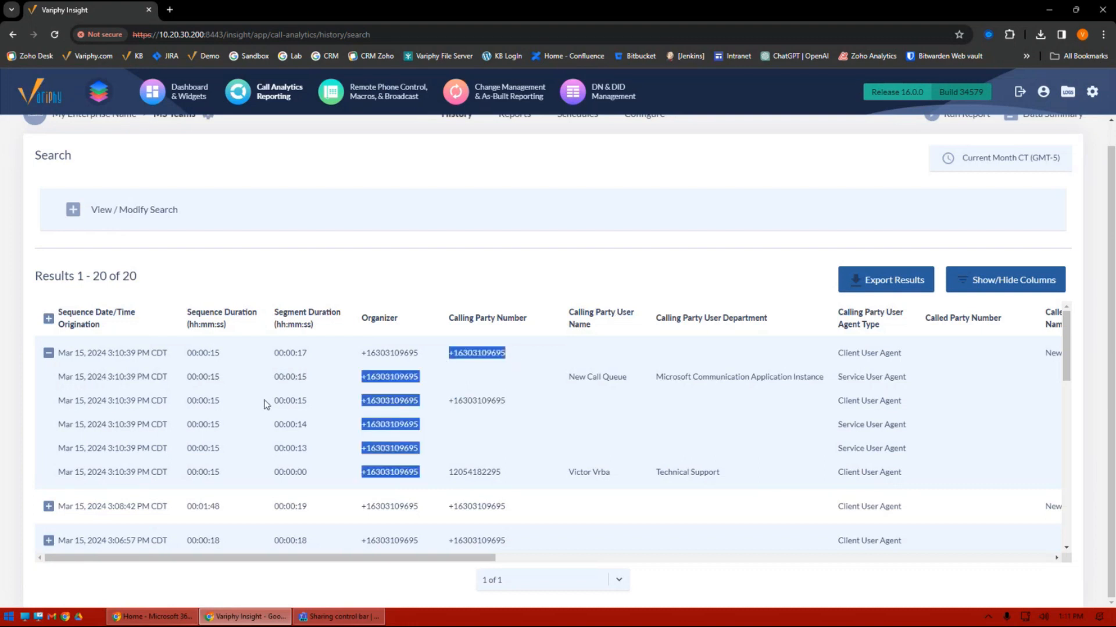
pyautogui.scroll(1, 415, 324)
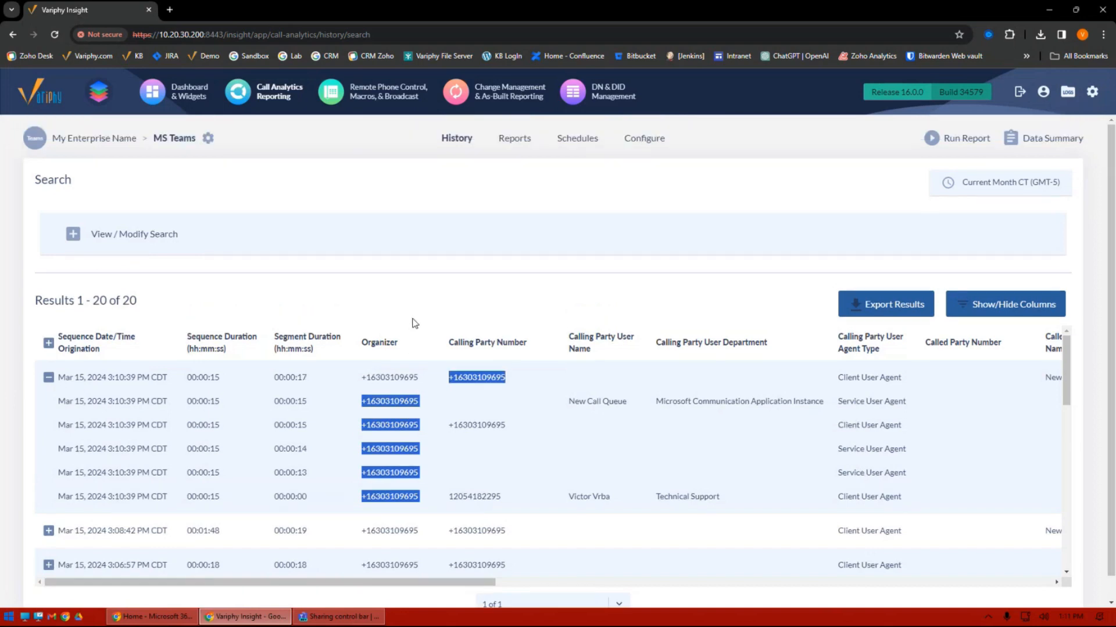
# Rerun the search based on Events and compare the date/time and Calling Party Number of the first two rows.
pyautogui.click(93, 256)
pyautogui.click(189, 270)
pyautogui.click(444, 490)
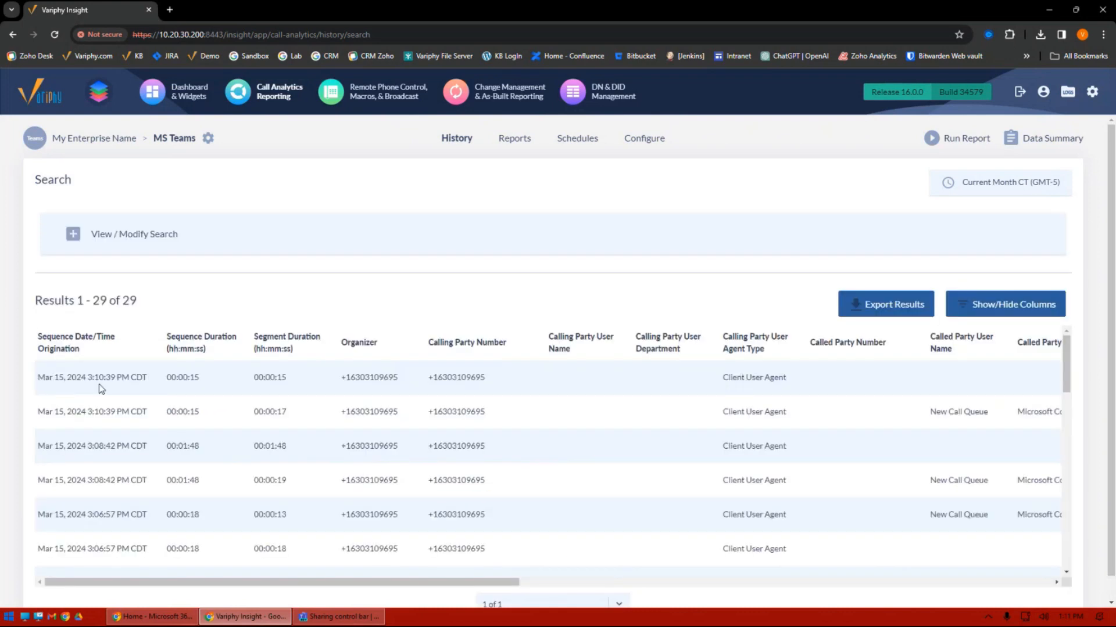
pyautogui.moveTo(82, 379); pyautogui.dragTo(131, 381)
pyautogui.moveTo(86, 413); pyautogui.dragTo(152, 414)
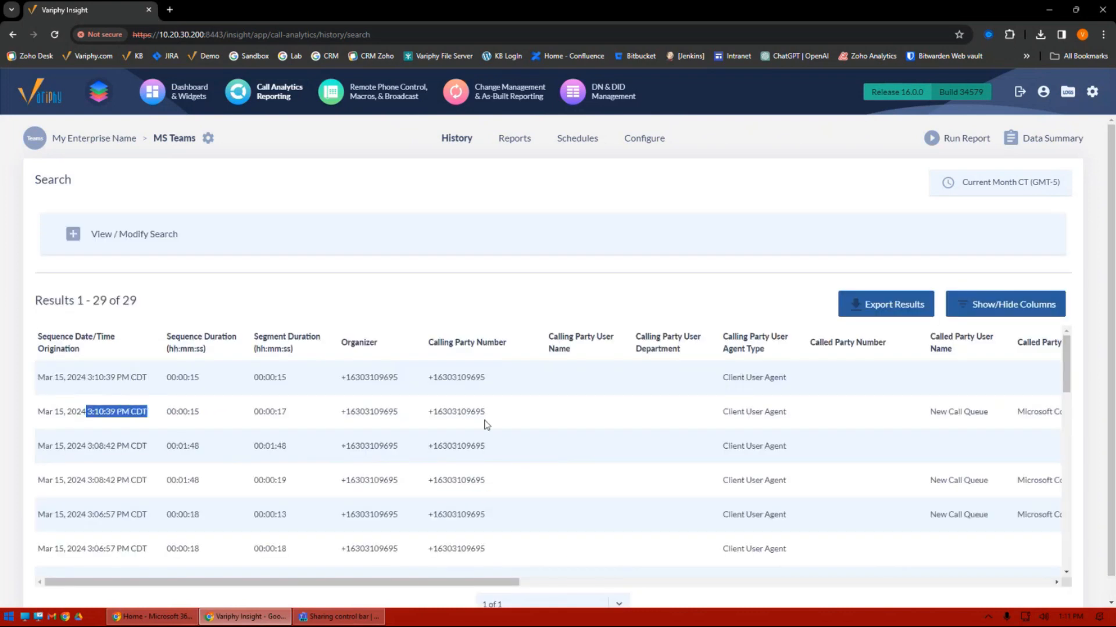
pyautogui.moveTo(492, 414); pyautogui.dragTo(429, 412)
pyautogui.moveTo(495, 379); pyautogui.dragTo(452, 389)
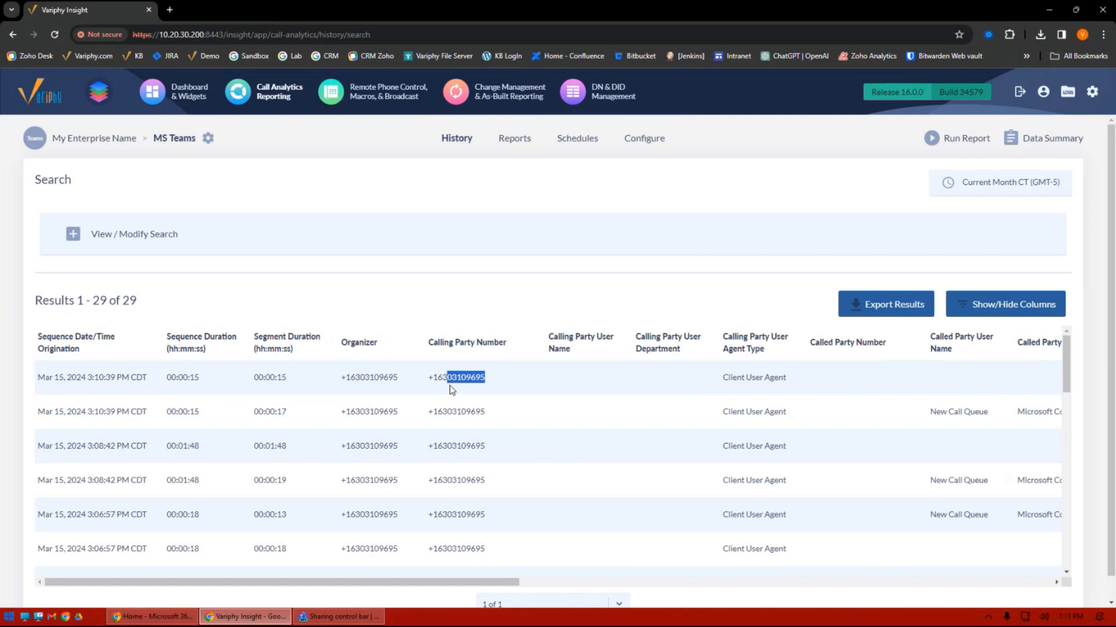
# Show the search criteria with the event results and compare the Calling or Called Party Number criterion with the first two rows' Calling Party Numbers.
pyautogui.click(73, 235)
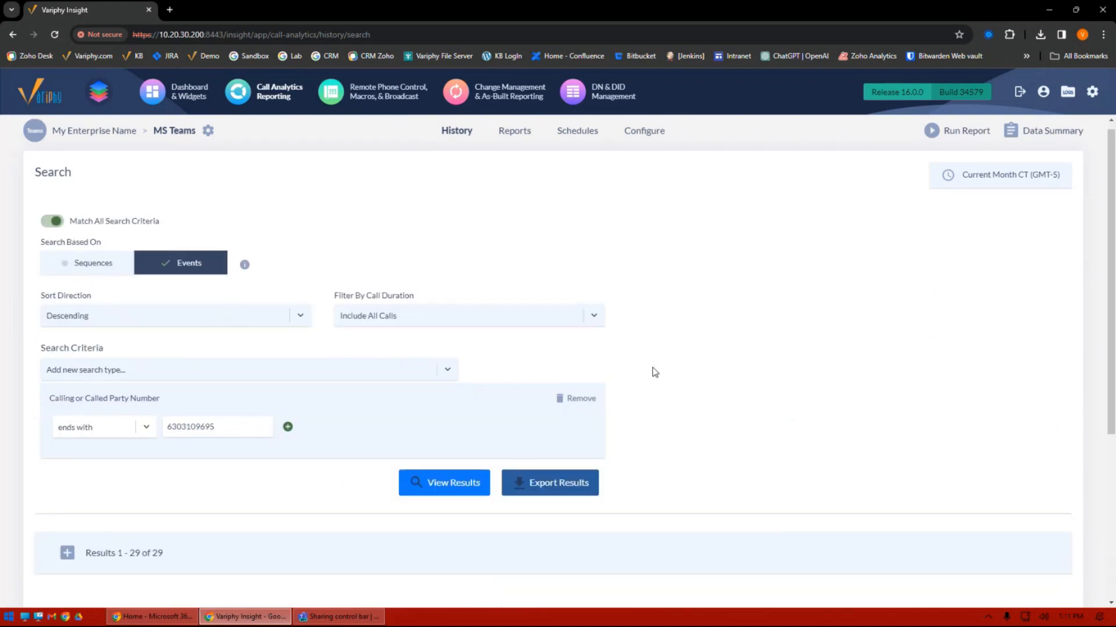
pyautogui.scroll(-3, 652, 374)
pyautogui.click(68, 387)
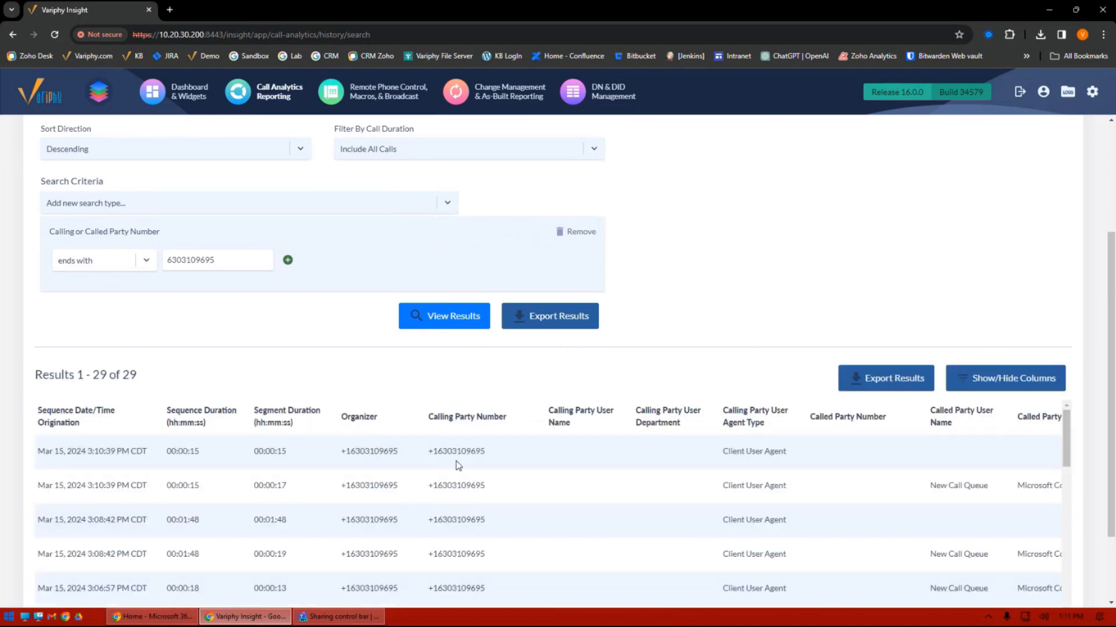
pyautogui.doubleClick(480, 458)
pyautogui.moveTo(486, 489); pyautogui.dragTo(423, 488)
pyautogui.scroll(2, 366, 401)
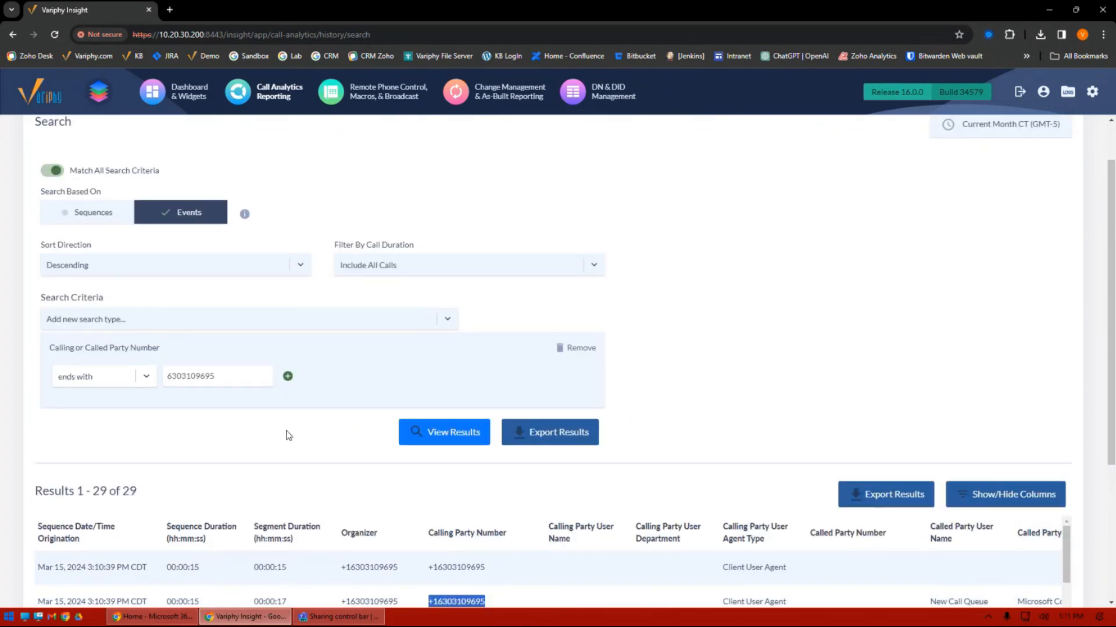
pyautogui.scroll(-2, 286, 428)
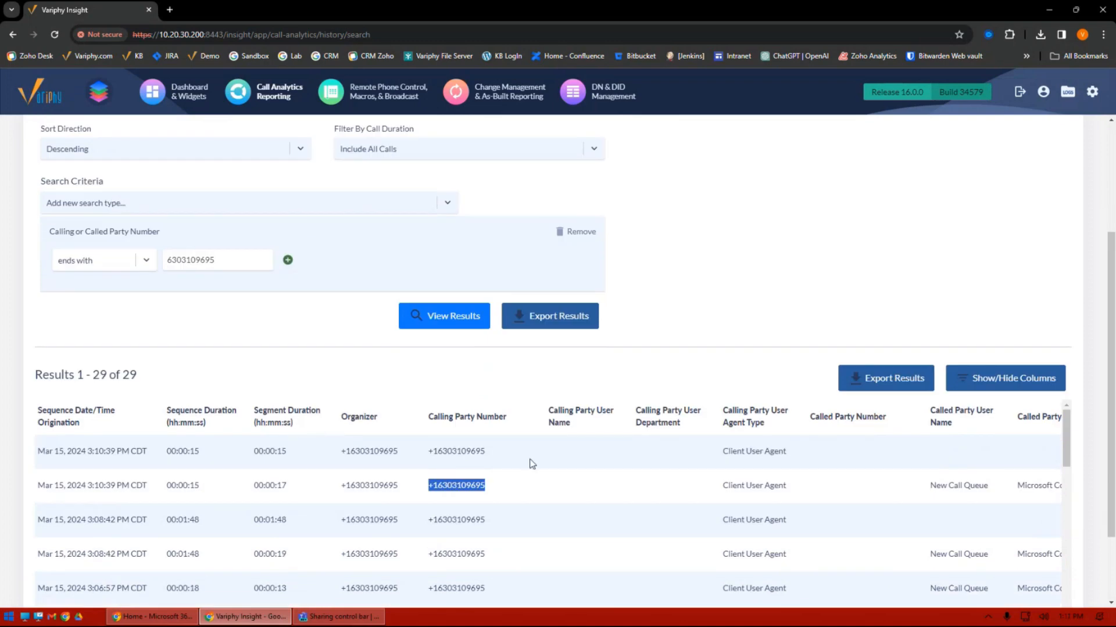
# Review the Modalities column throughout the event results.
pyautogui.scroll(-2, 1096, 523)
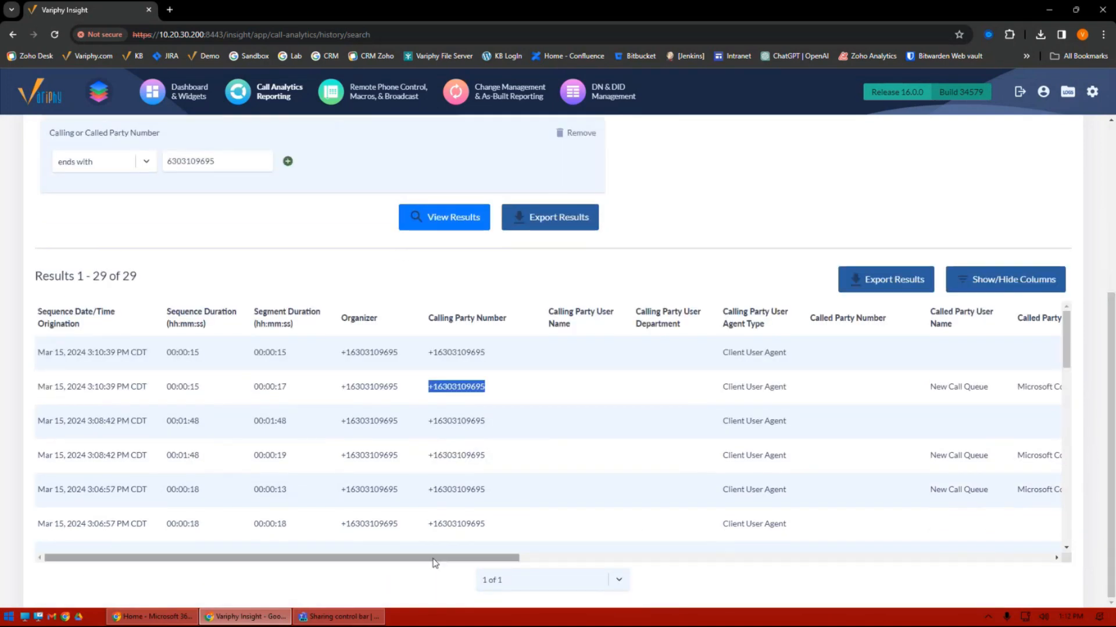
pyautogui.moveTo(435, 559); pyautogui.dragTo(740, 545)
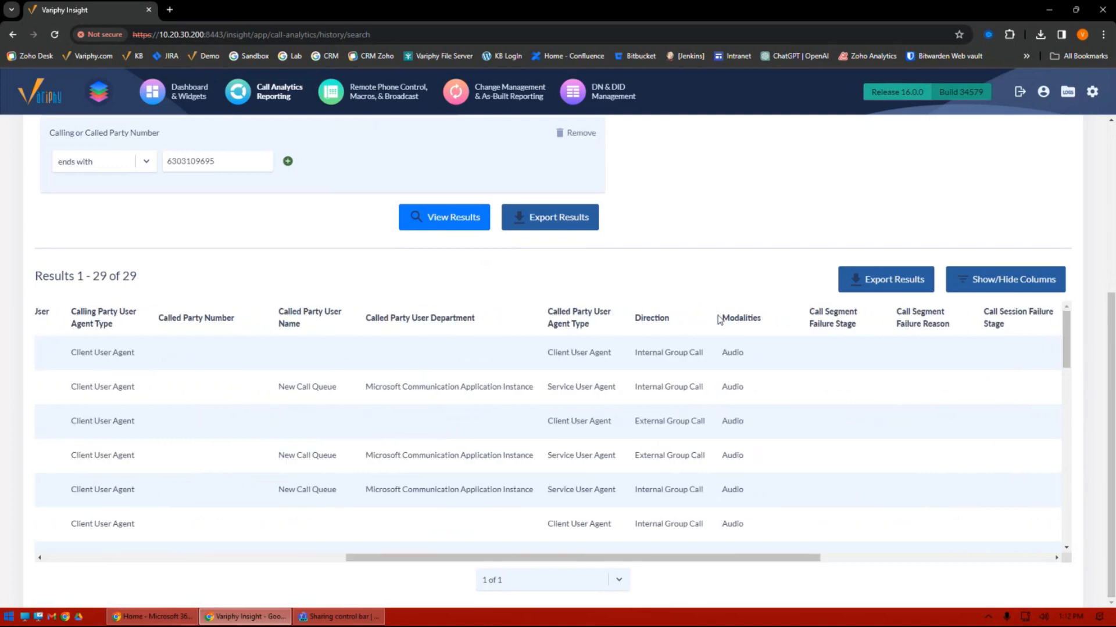
pyautogui.doubleClick(721, 318)
pyautogui.scroll(-3, 758, 418)
pyautogui.scroll(-6, 744, 460)
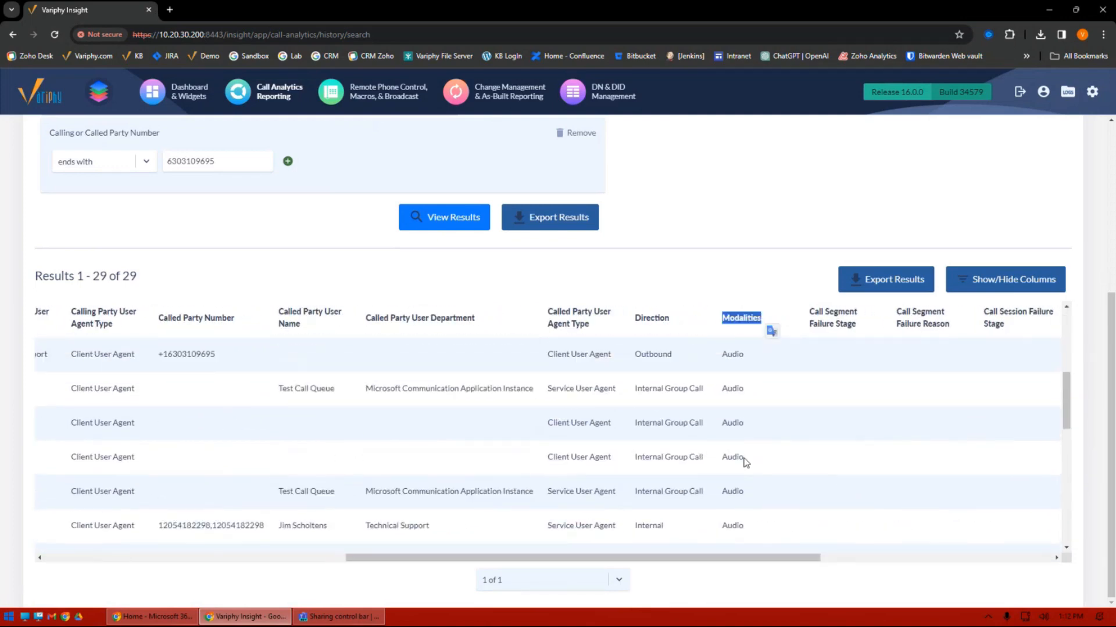
pyautogui.scroll(11, 735, 460)
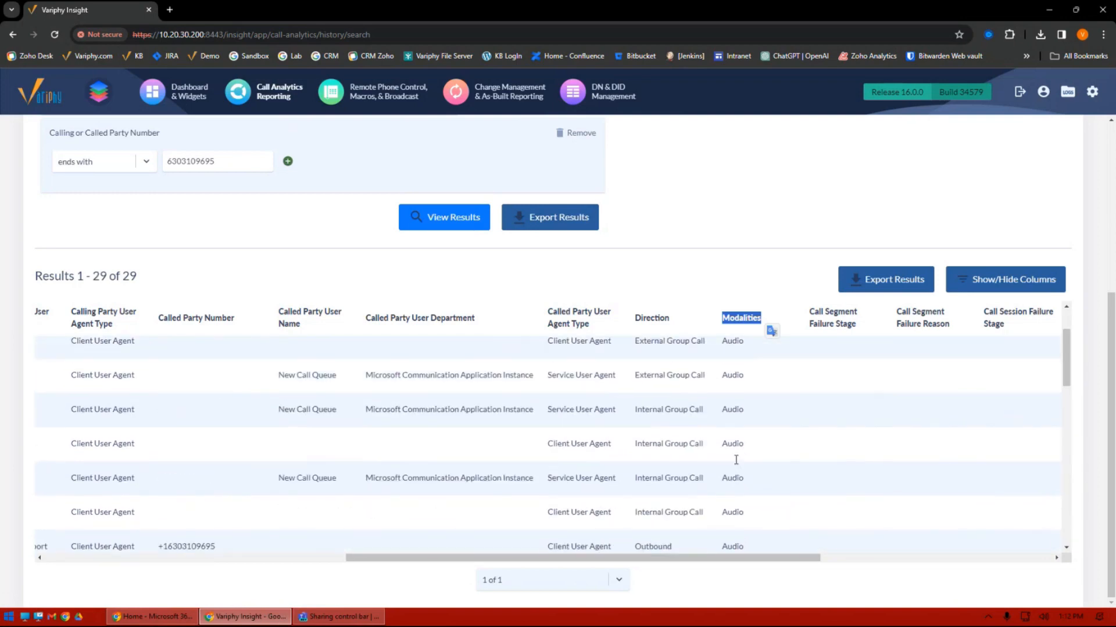
# Switch the search basis back to Sequences, rerun the search and review the Modalities column of the results.
pyautogui.scroll(3, 620, 316)
pyautogui.click(63, 174)
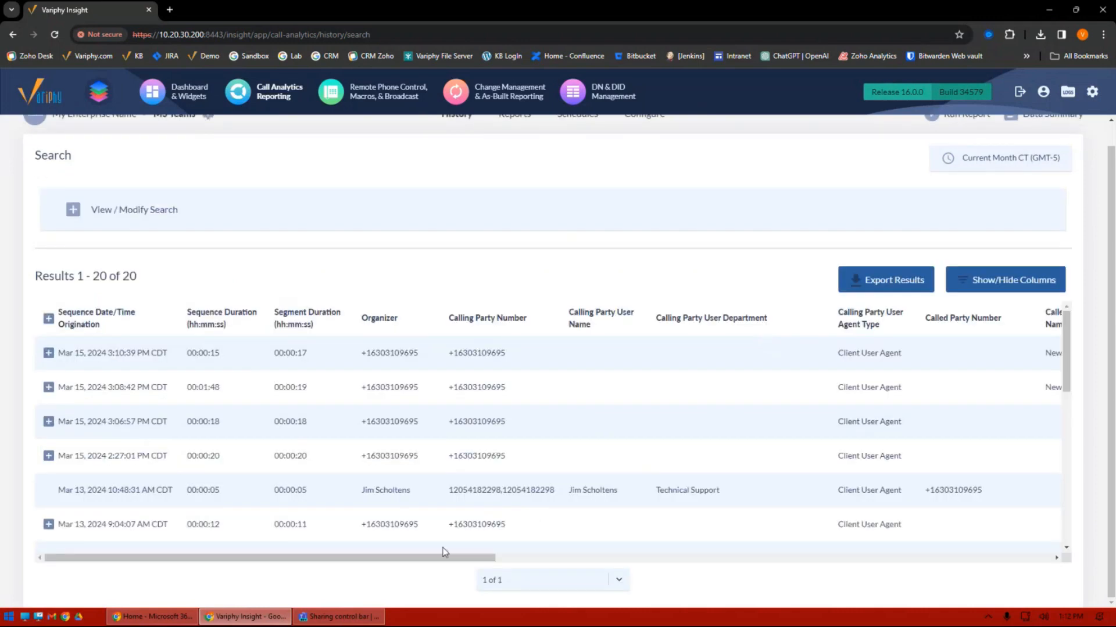
pyautogui.moveTo(445, 556); pyautogui.dragTo(800, 562)
pyautogui.scroll(-6, 718, 463)
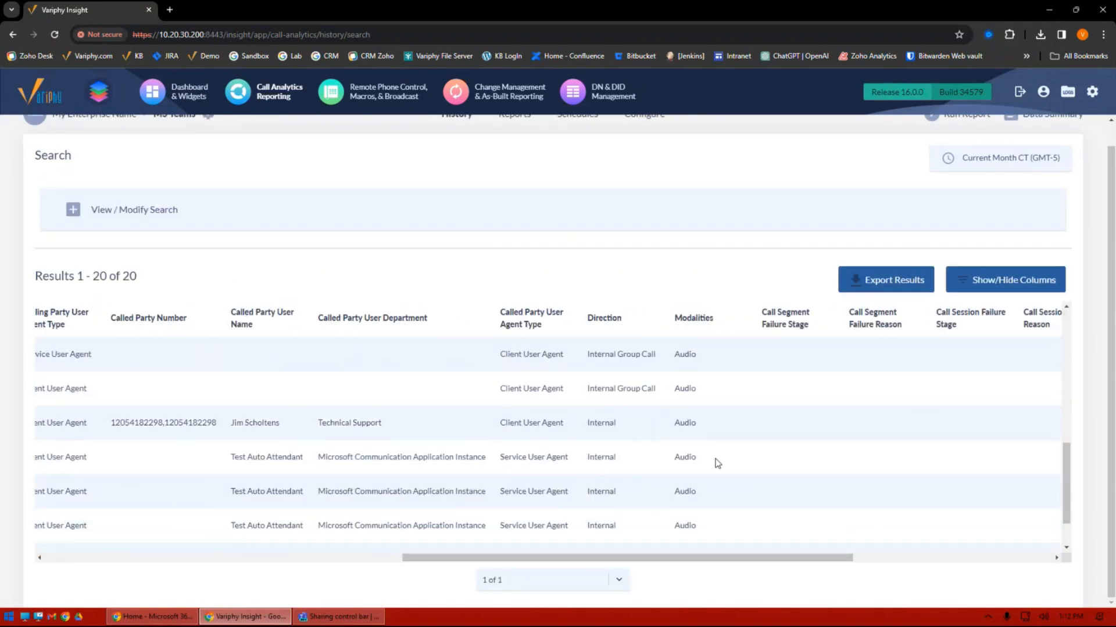
pyautogui.scroll(5, 717, 465)
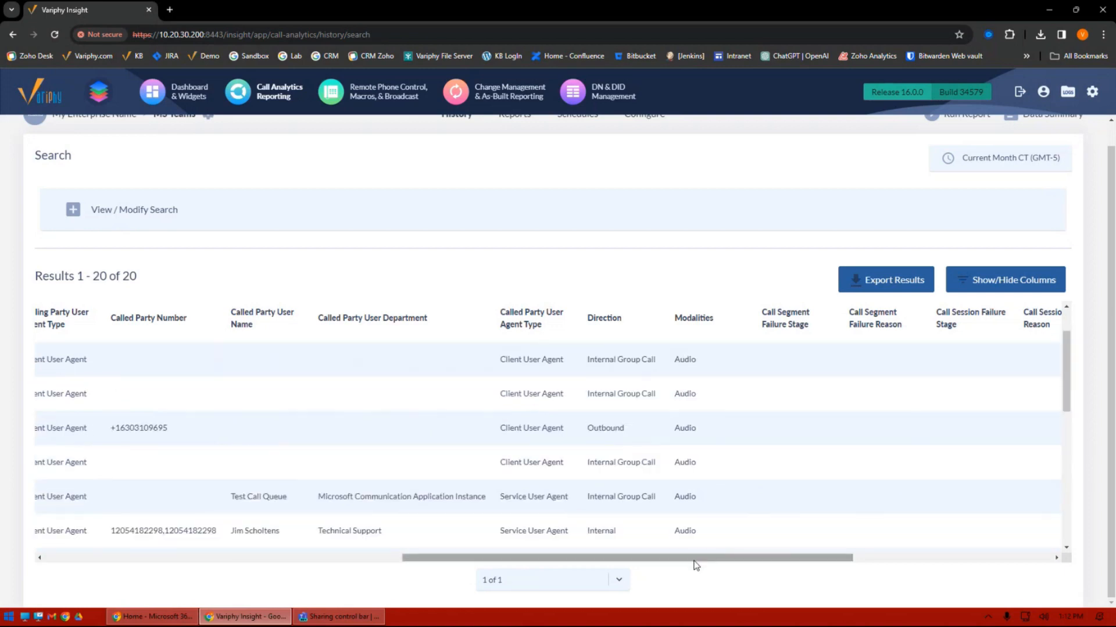
# Expand the Mar 15, 2024 2:27:01 PM sequence and examine the Direction and Modalities of its segments.
pyautogui.moveTo(695, 565); pyautogui.dragTo(338, 563)
pyautogui.click(49, 395)
pyautogui.scroll(-2, 654, 494)
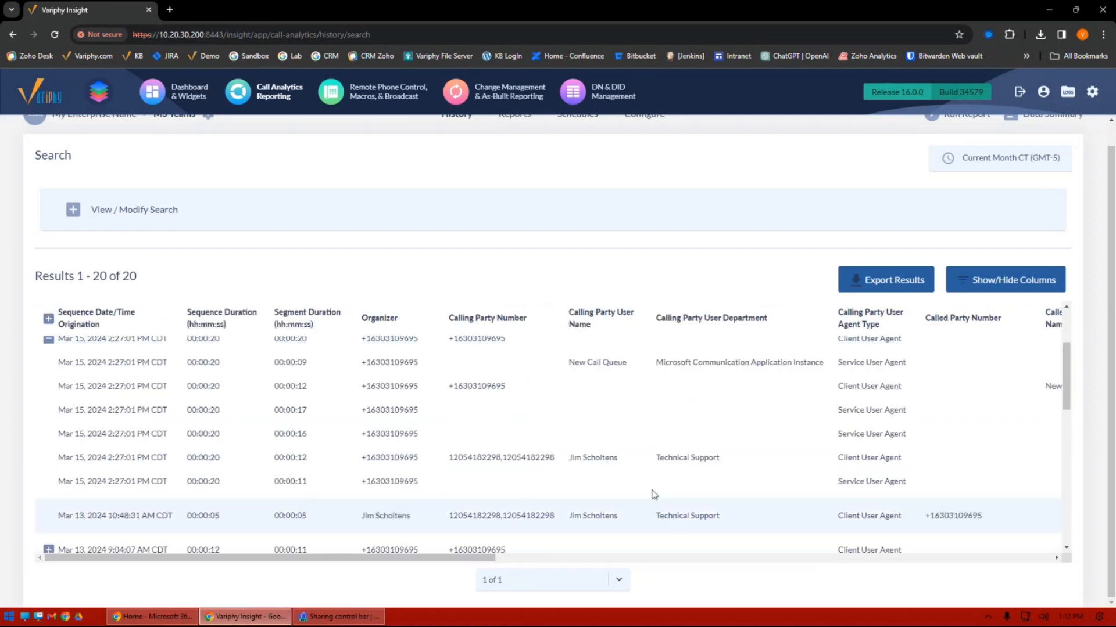
pyautogui.moveTo(476, 559); pyautogui.dragTo(816, 564)
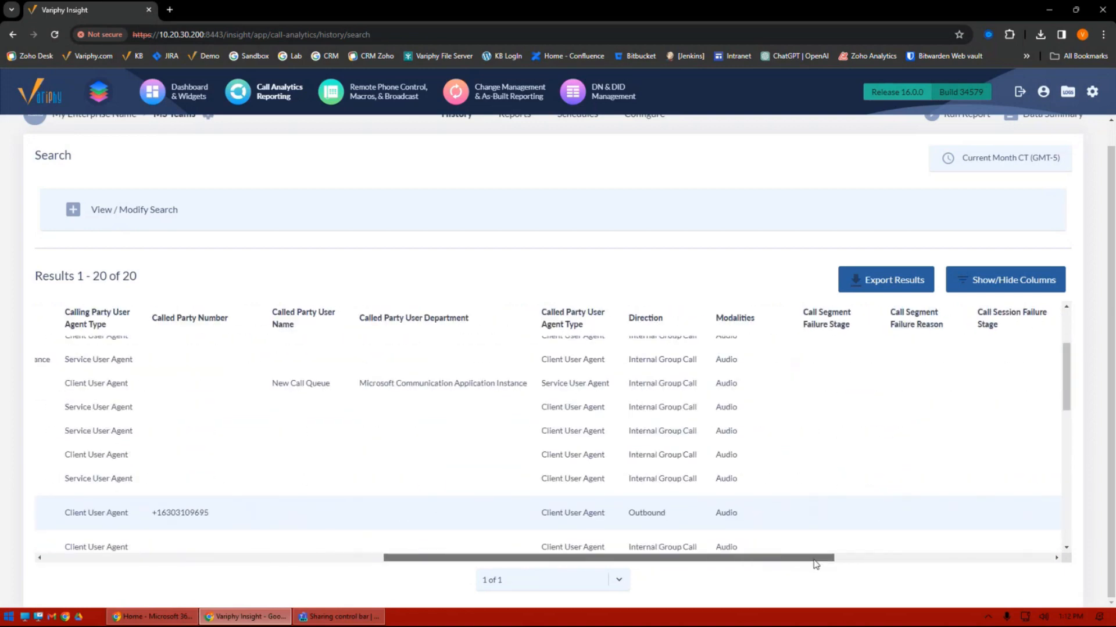
pyautogui.scroll(-3, 787, 455)
# Expand the Mar 11, 2024 2:56:25 PM sequence and examine its segments from Calling Party Number through Modalities to Call Type.
pyautogui.moveTo(729, 563); pyautogui.dragTo(353, 552)
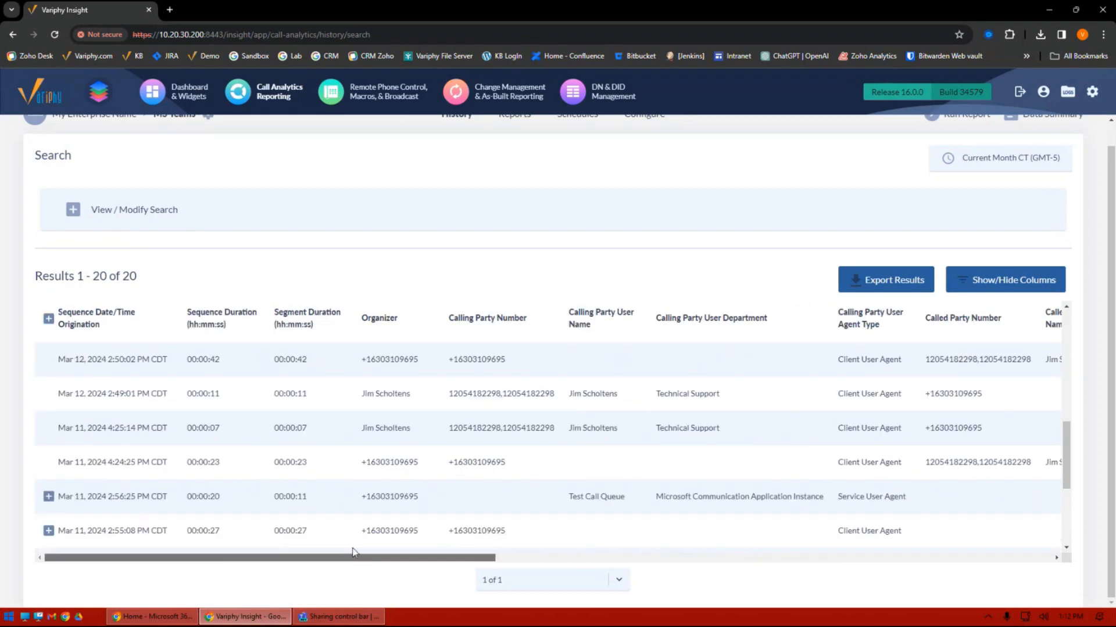
pyautogui.click(48, 496)
pyautogui.scroll(-2, 494, 459)
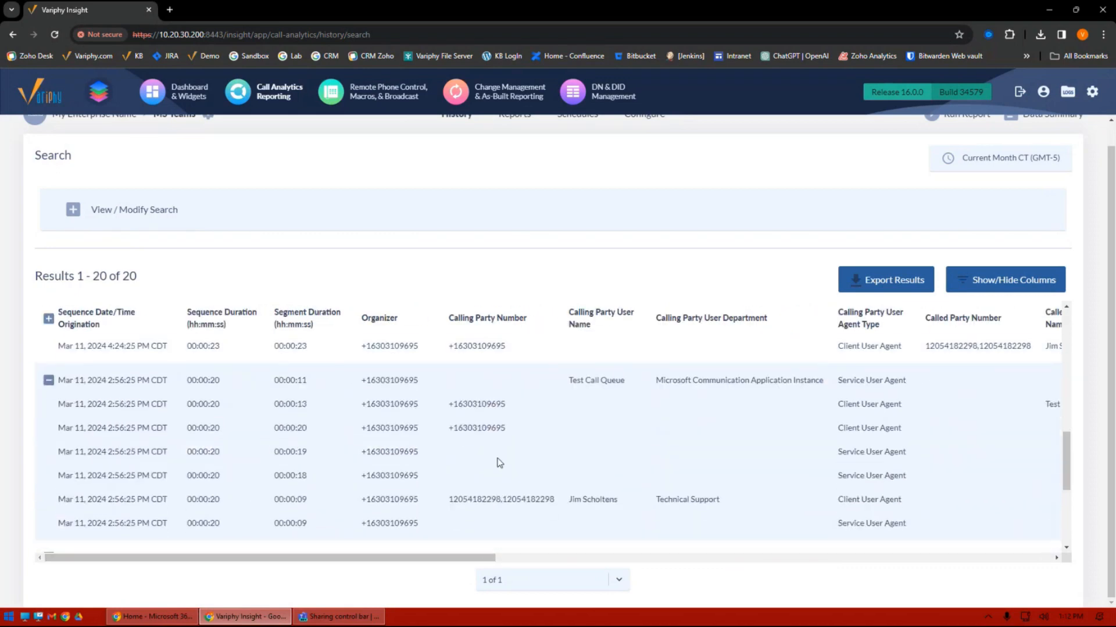
pyautogui.moveTo(441, 564); pyautogui.dragTo(406, 548)
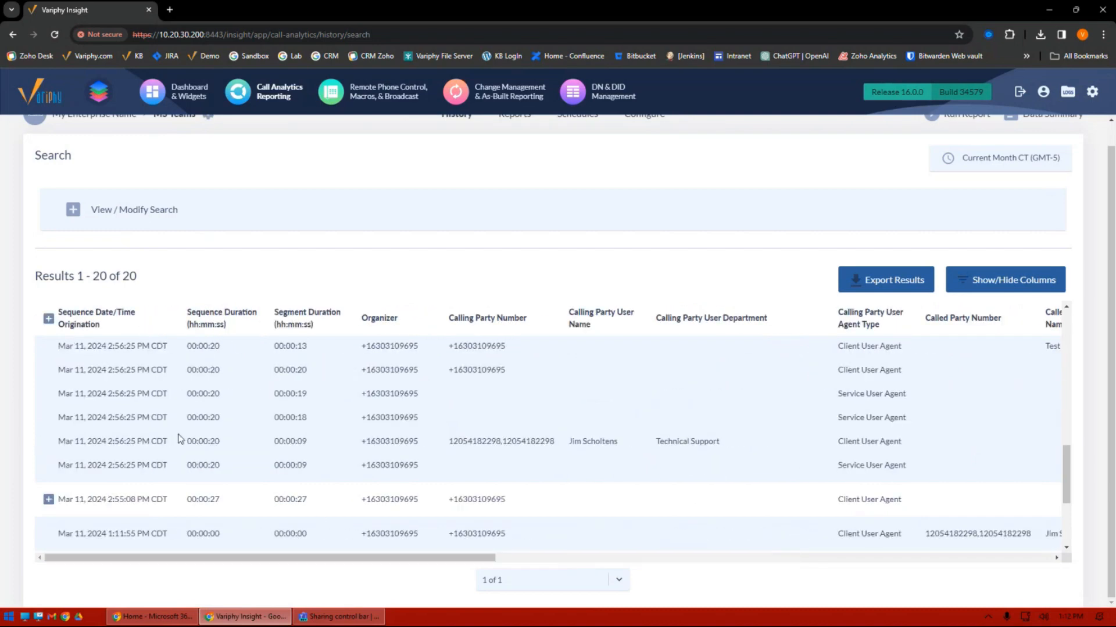
pyautogui.scroll(1, 968, 443)
pyautogui.moveTo(472, 562); pyautogui.dragTo(774, 568)
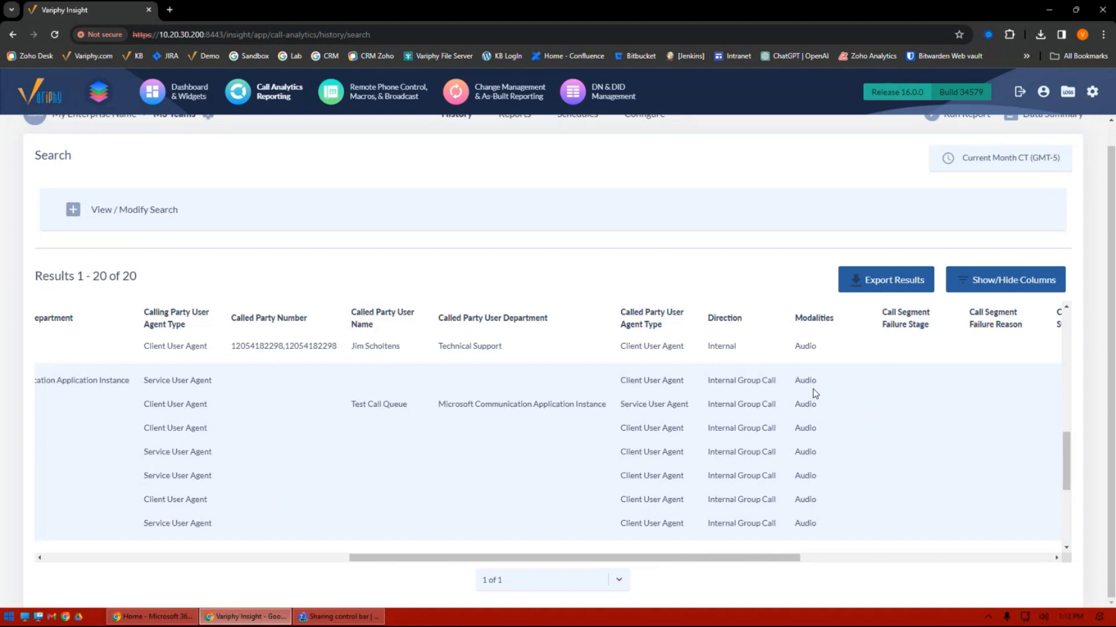
pyautogui.moveTo(754, 557); pyautogui.dragTo(861, 561)
# Review the sequence results' columns from Sequence Date/Time Origination to Call Scenarios, starting with the most recent sequences.
pyautogui.scroll(5, 720, 470)
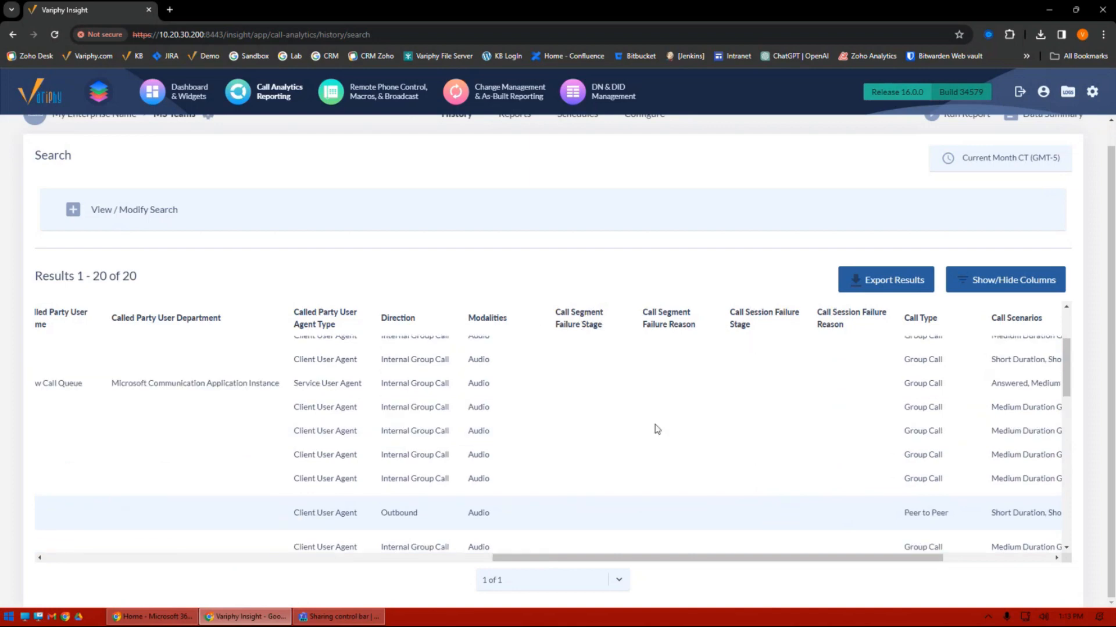
pyautogui.scroll(4, 663, 426)
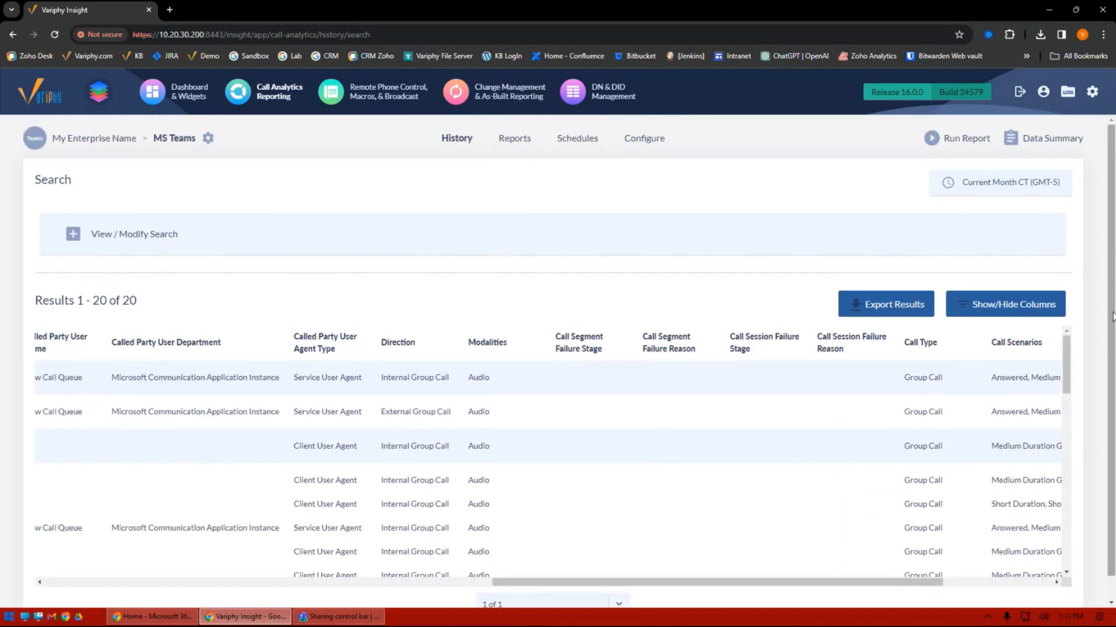
pyautogui.scroll(-1, 726, 579)
pyautogui.moveTo(729, 573); pyautogui.dragTo(269, 573)
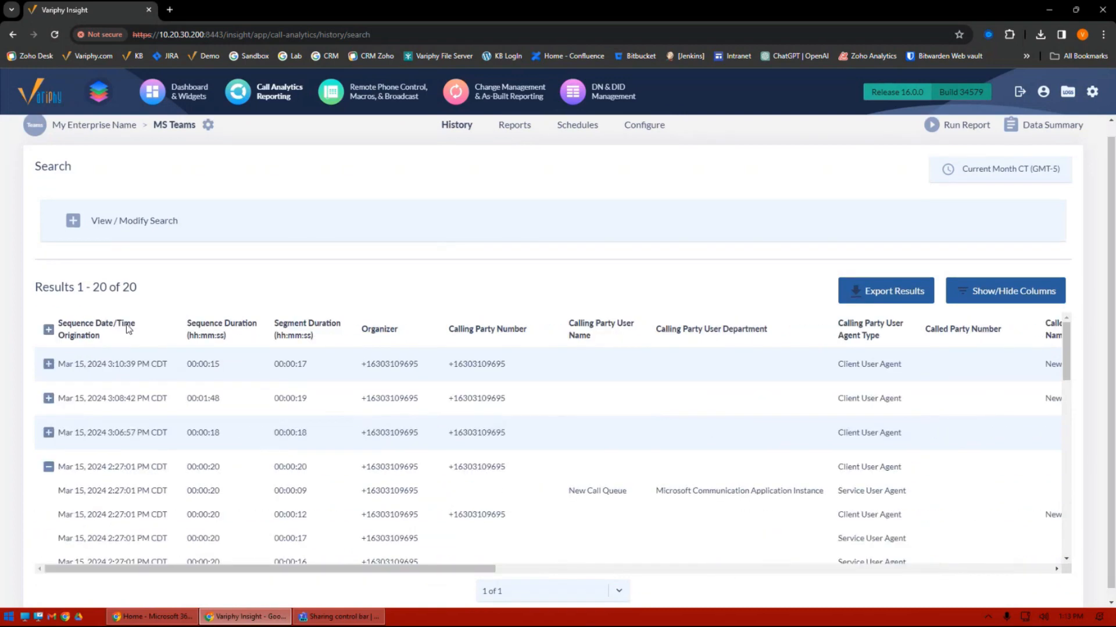
pyautogui.moveTo(447, 572); pyautogui.dragTo(870, 572)
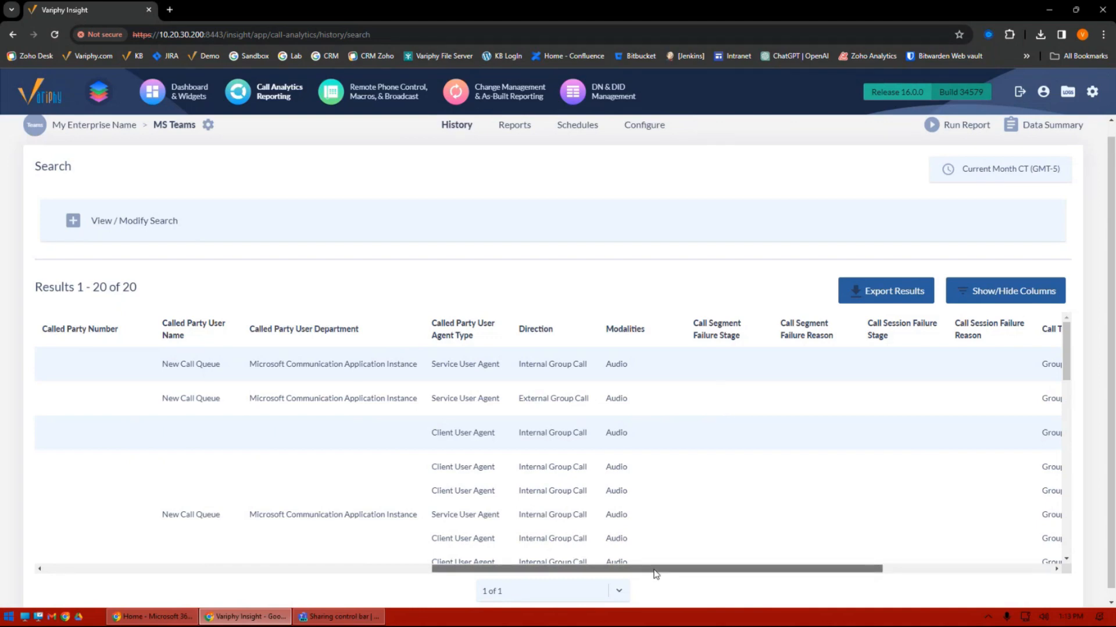
pyautogui.moveTo(656, 574); pyautogui.dragTo(343, 494)
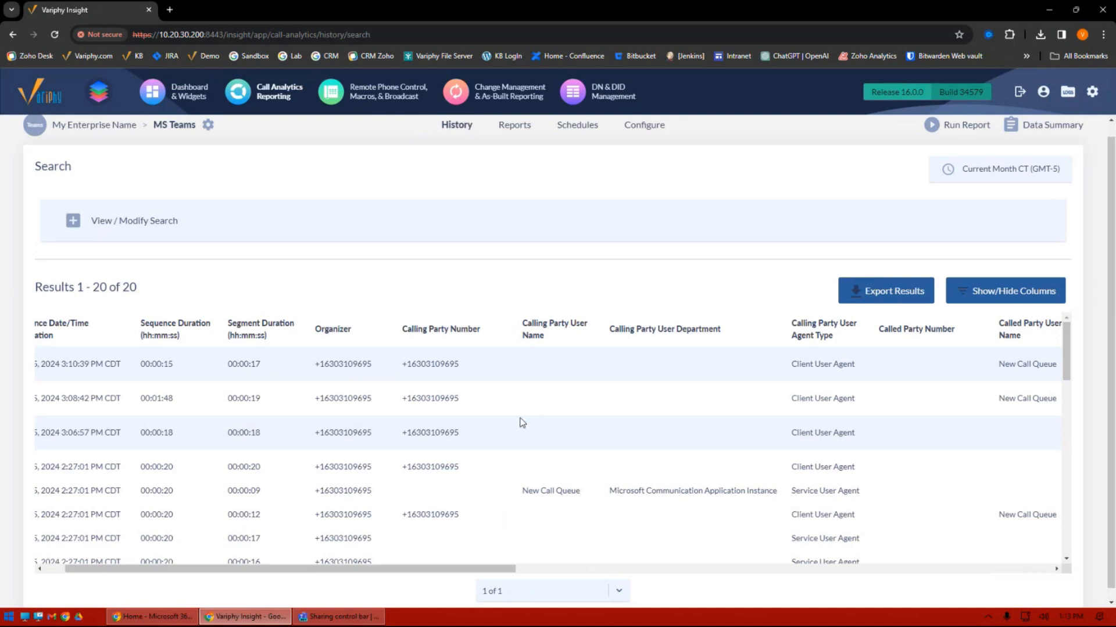
pyautogui.moveTo(448, 572); pyautogui.dragTo(419, 482)
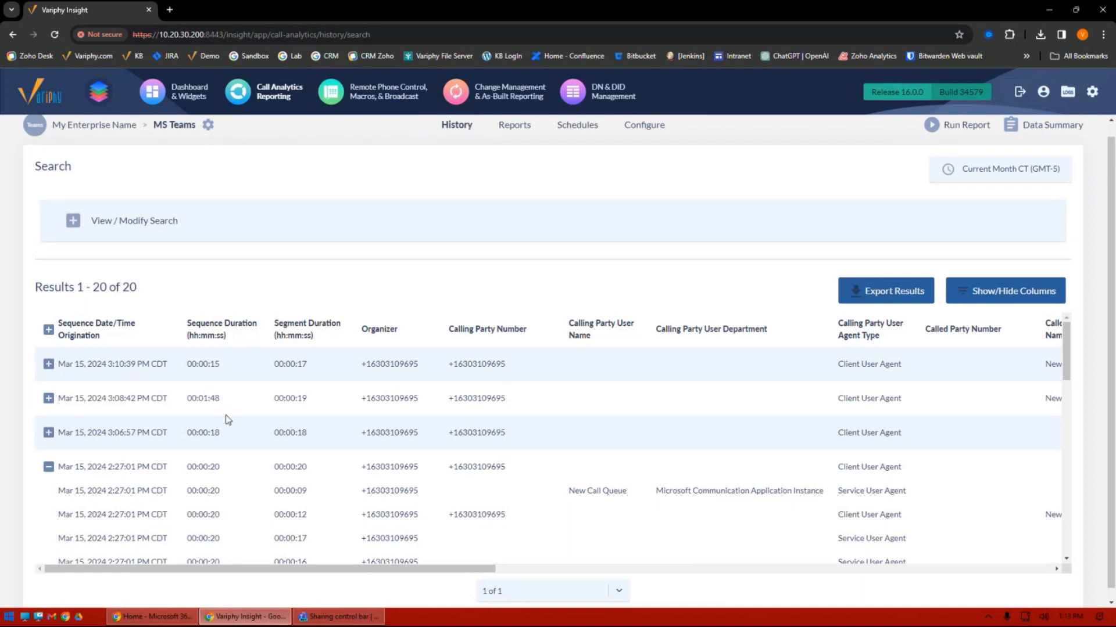
# Expand the Mar 15, 2024 3:10:39 PM sequence and trace the caller, New Call Queue and Technical Support user segments, including the last segment's duration.
pyautogui.click(49, 365)
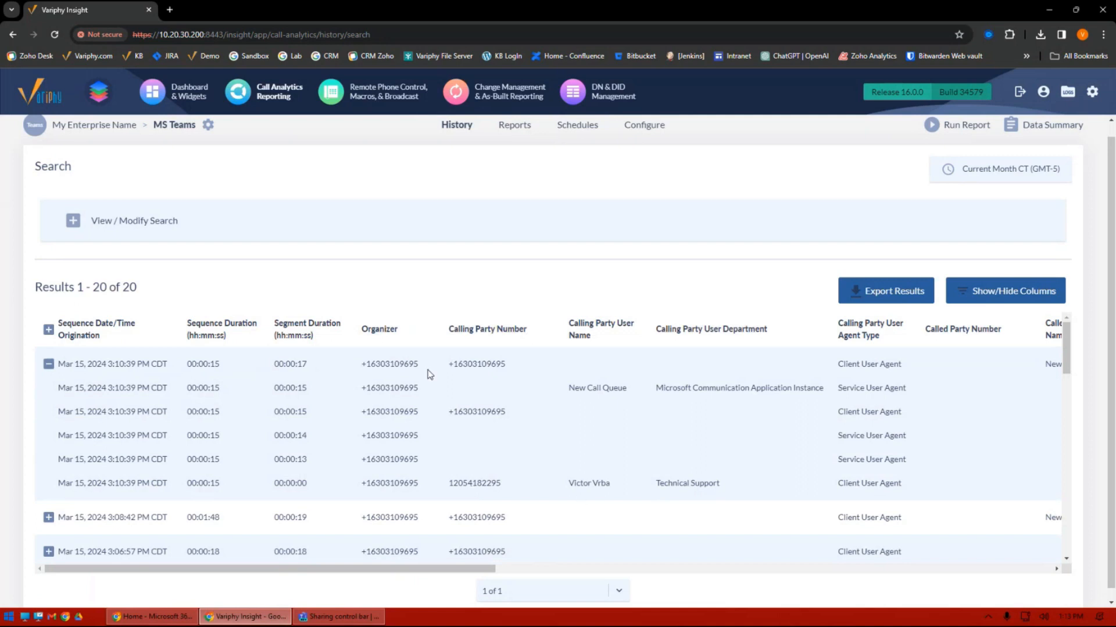
pyautogui.moveTo(449, 365); pyautogui.dragTo(491, 365)
pyautogui.moveTo(1040, 365); pyautogui.dragTo(1057, 365)
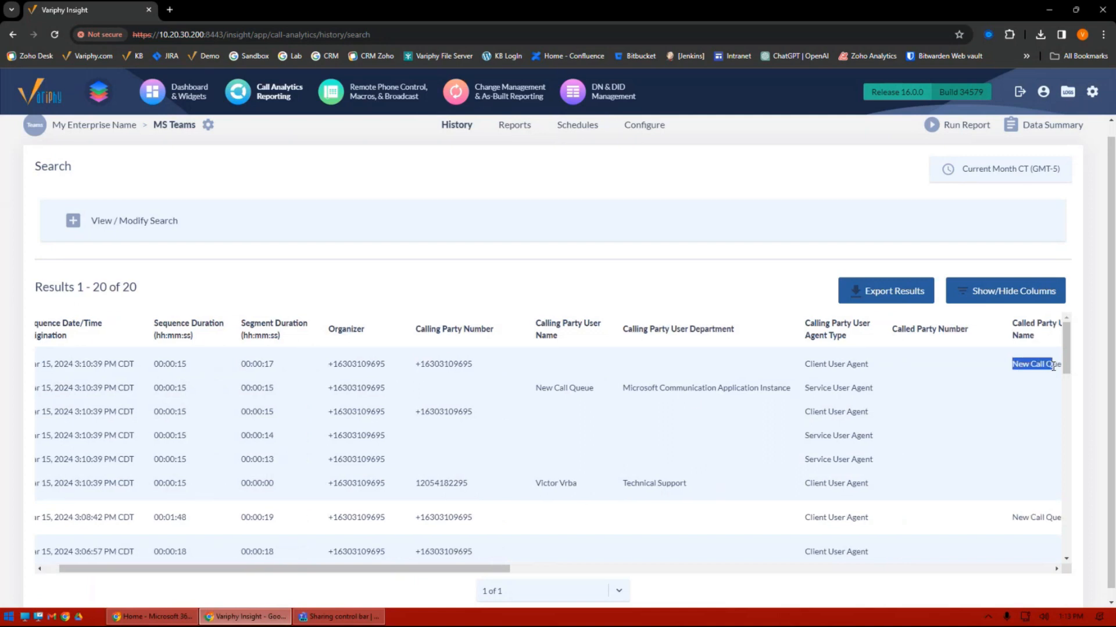
pyautogui.moveTo(412, 414); pyautogui.dragTo(440, 413)
pyautogui.moveTo(536, 484); pyautogui.dragTo(599, 491)
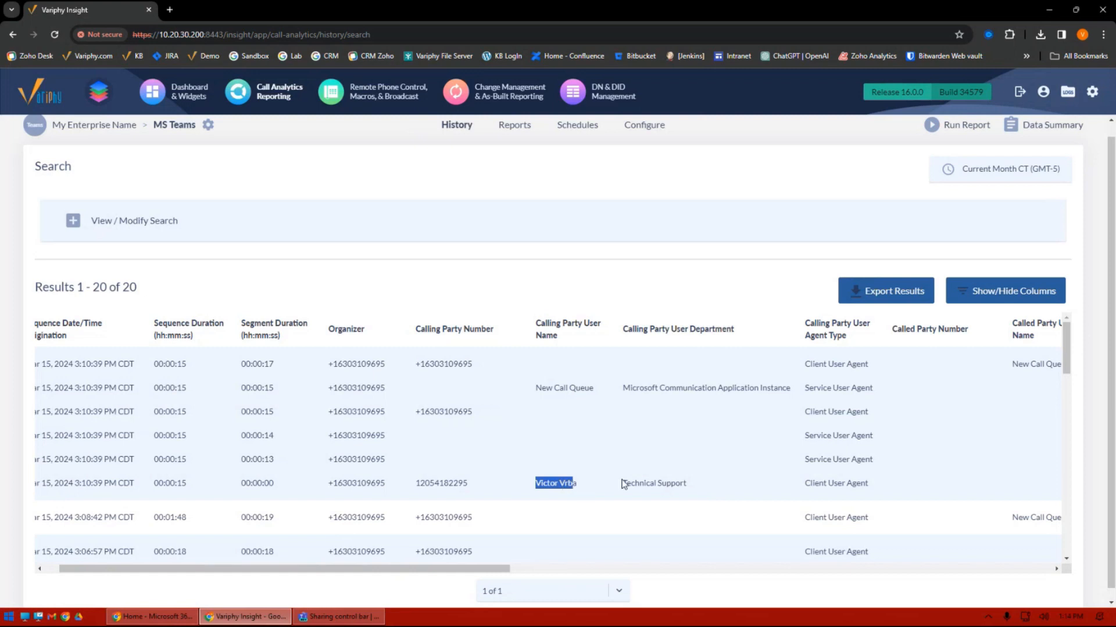
pyautogui.moveTo(414, 413); pyautogui.dragTo(478, 416)
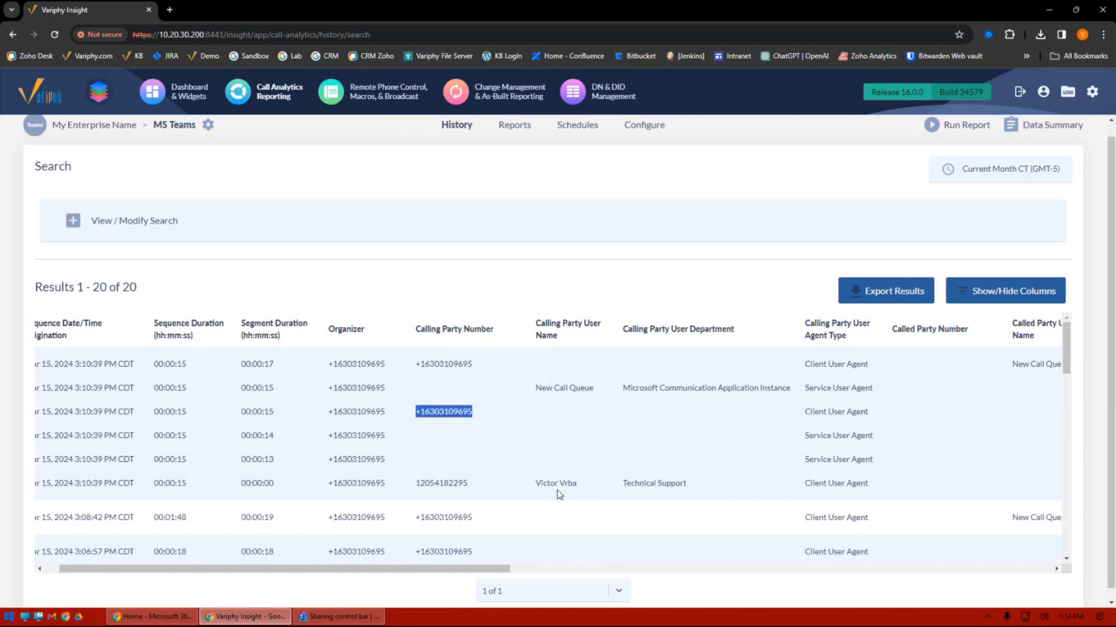
pyautogui.moveTo(579, 486); pyautogui.dragTo(535, 485)
pyautogui.moveTo(275, 486); pyautogui.dragTo(243, 489)
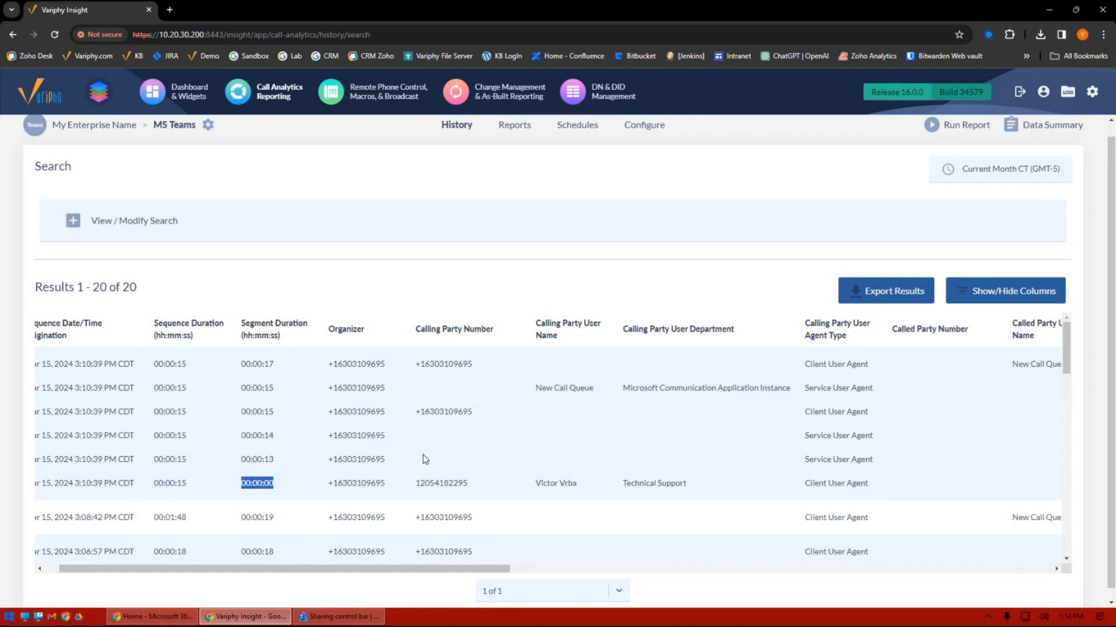
# Expand the Mar 13, 2024 9:02:57 AM sequence and examine its Test Call Queue and Technical Support segments.
pyautogui.scroll(-2, 423, 459)
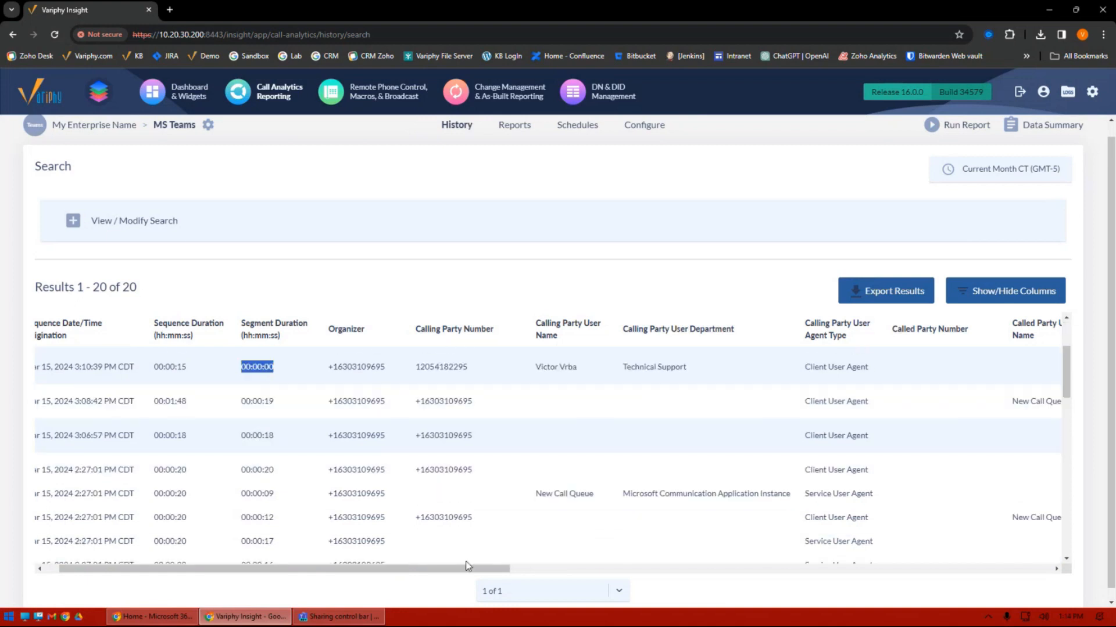
pyautogui.hscroll(-1, 344, 506)
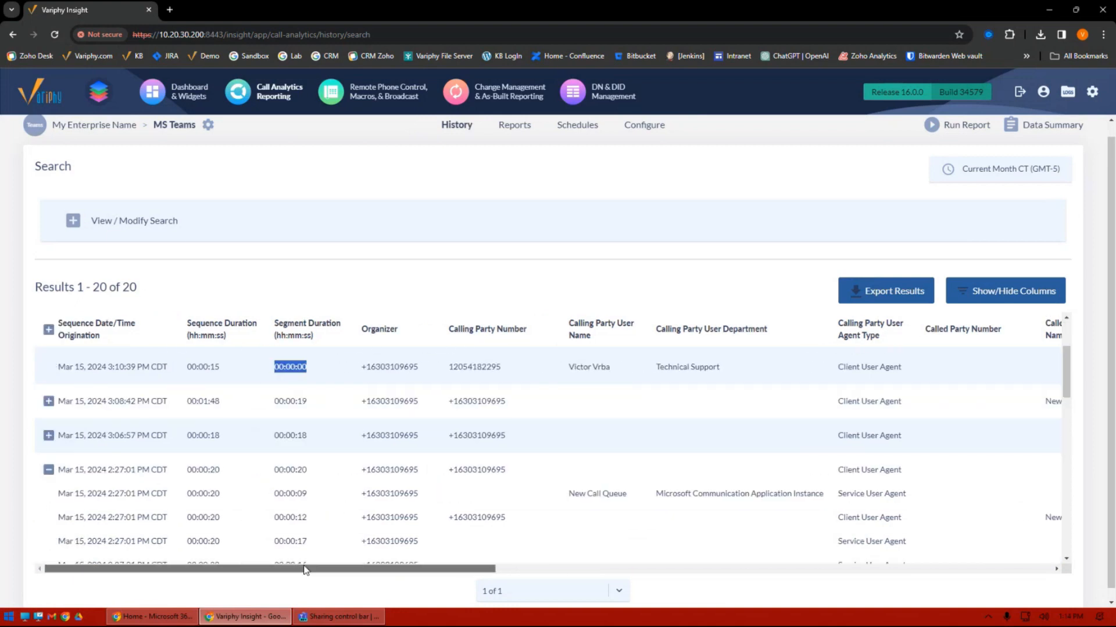
pyautogui.click(48, 435)
pyautogui.scroll(-5, 575, 464)
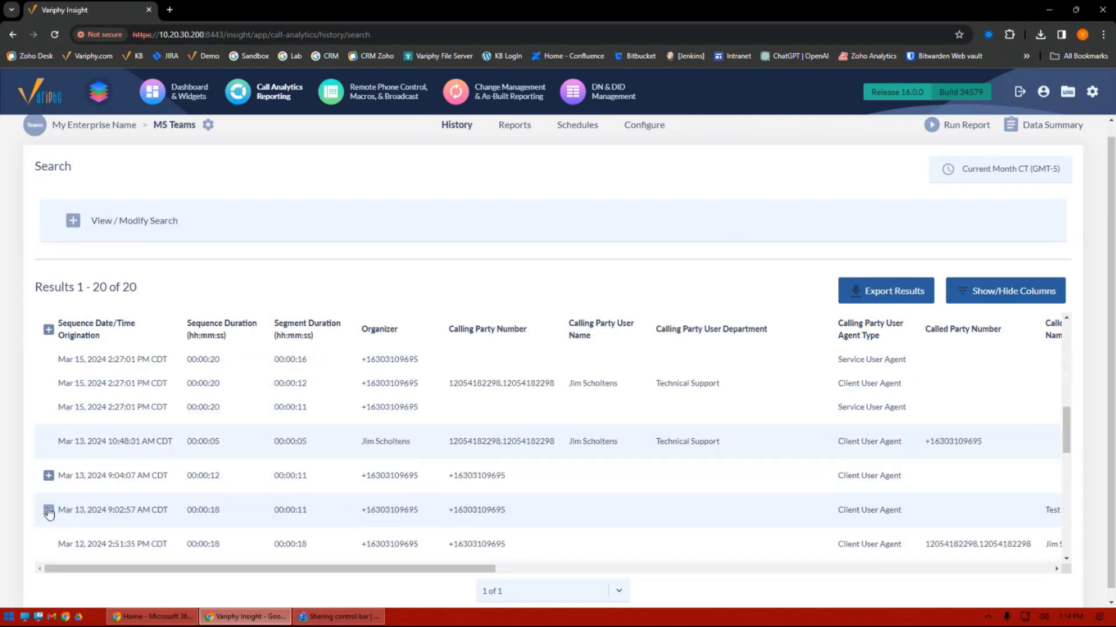
pyautogui.click(49, 511)
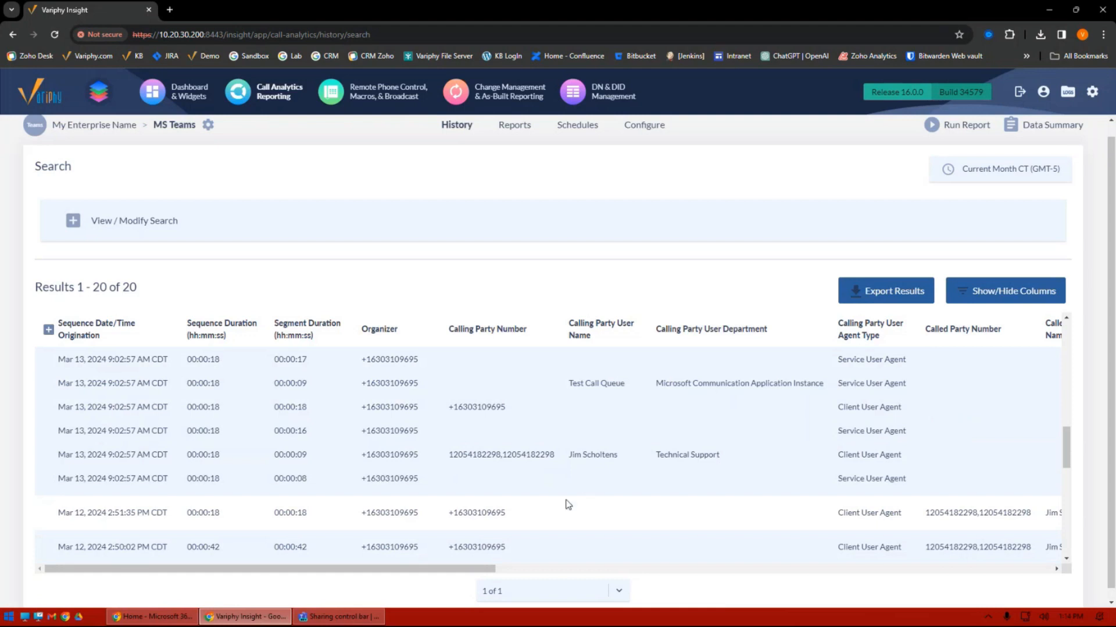
# Examine the Calling Party User Department and Called Party User Department columns, including the Mar 13, 2024 10:48:31 AM call's department.
pyautogui.scroll(2, 600, 467)
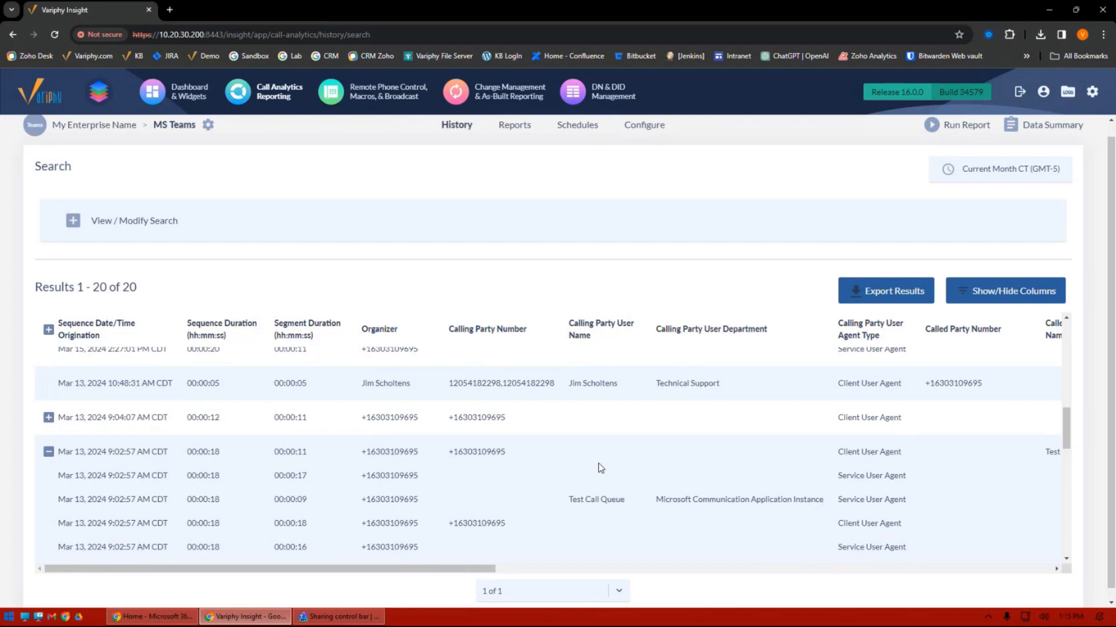
pyautogui.scroll(1, 616, 456)
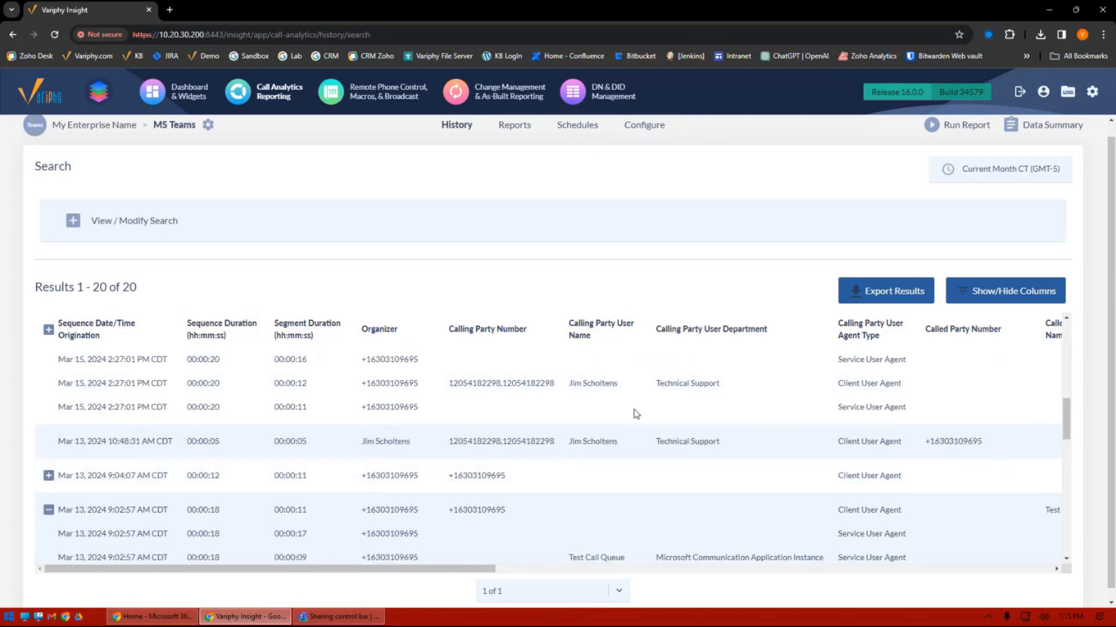
pyautogui.moveTo(723, 444); pyautogui.dragTo(666, 446)
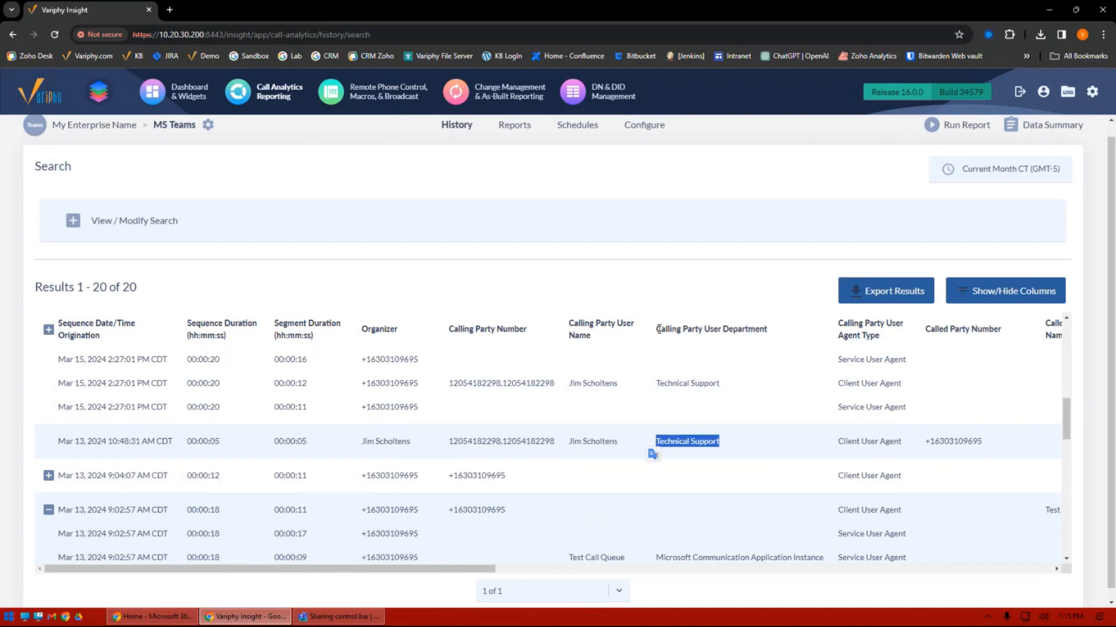
pyautogui.moveTo(655, 330); pyautogui.dragTo(767, 330)
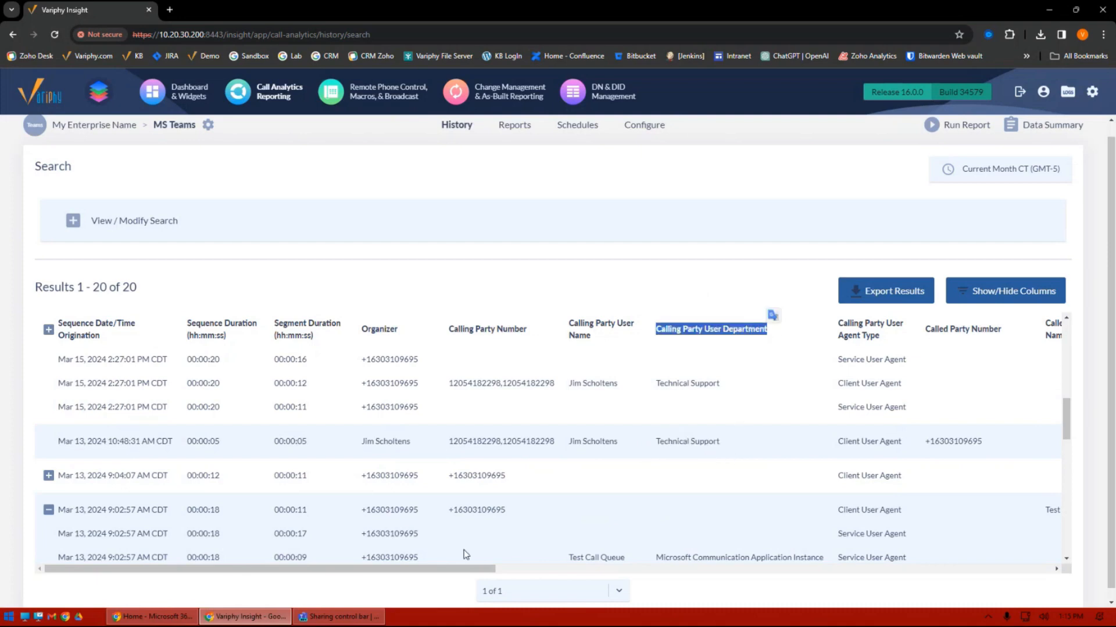
pyautogui.moveTo(451, 569); pyautogui.dragTo(637, 584)
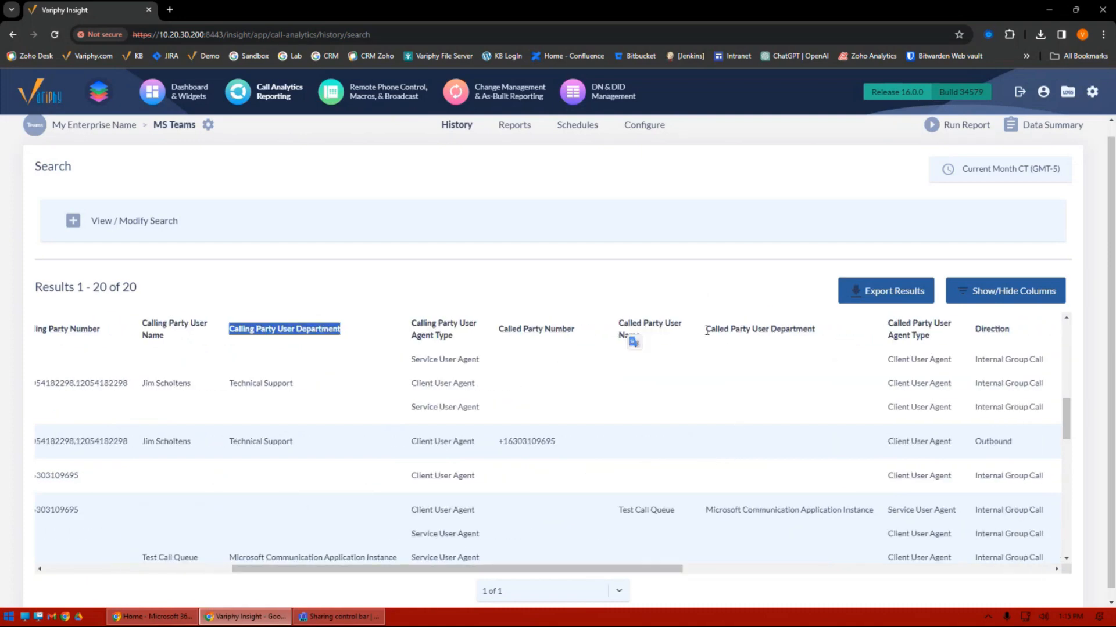
pyautogui.moveTo(705, 329); pyautogui.dragTo(815, 330)
pyautogui.moveTo(585, 572); pyautogui.dragTo(442, 572)
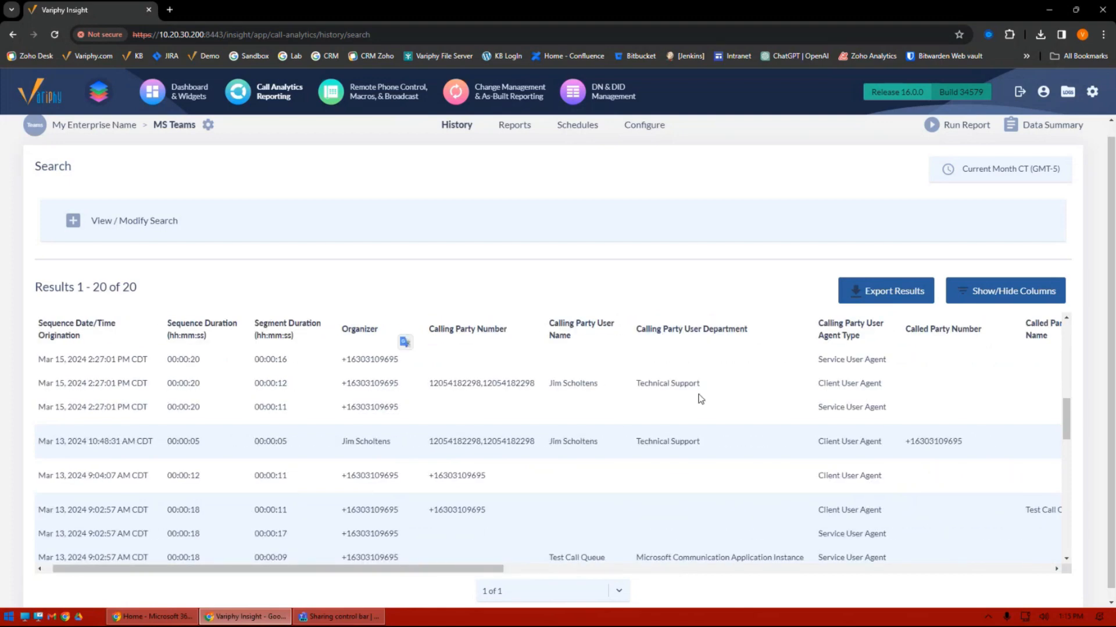
# Replace the Calling or Called Party Number search criterion with Calling or Called Party Department.
pyautogui.click(77, 225)
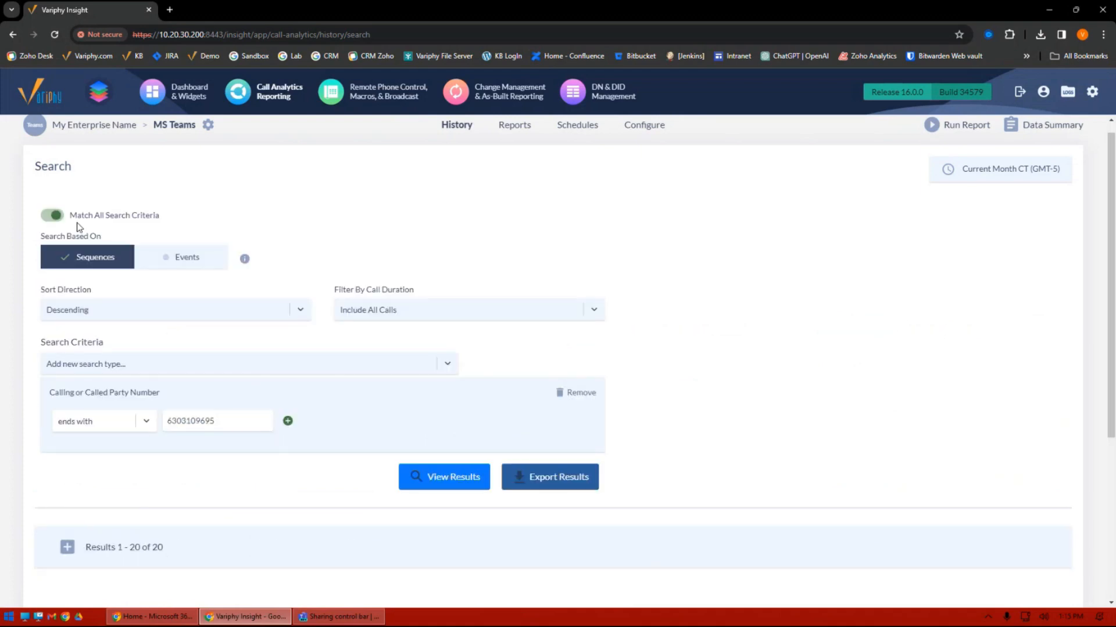
pyautogui.moveTo(65, 395); pyautogui.dragTo(244, 400)
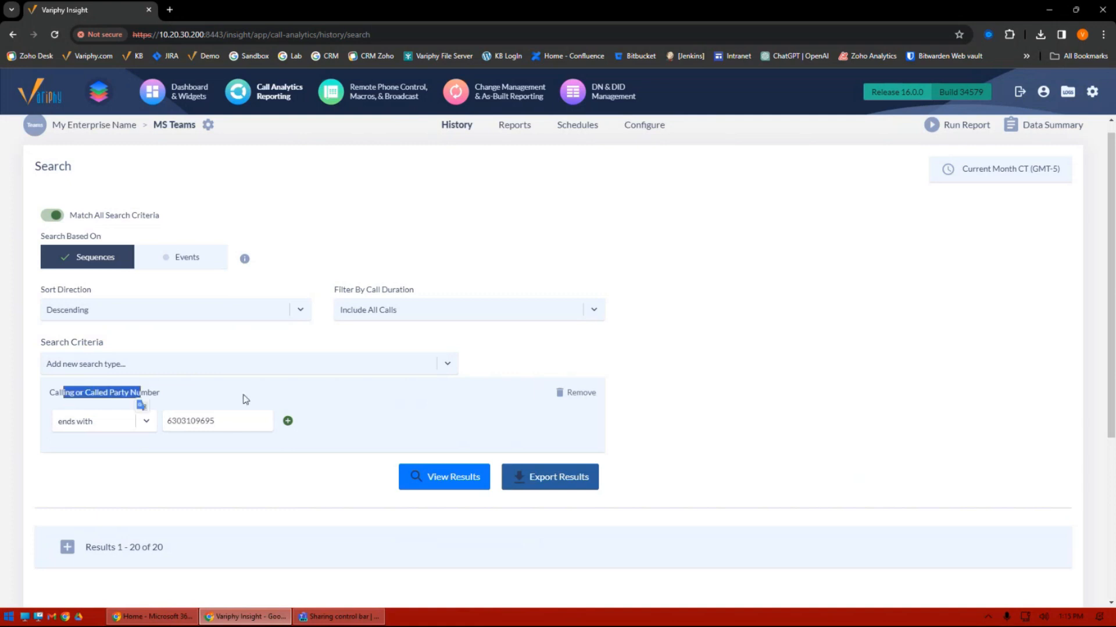
pyautogui.click(576, 392)
pyautogui.click(312, 372)
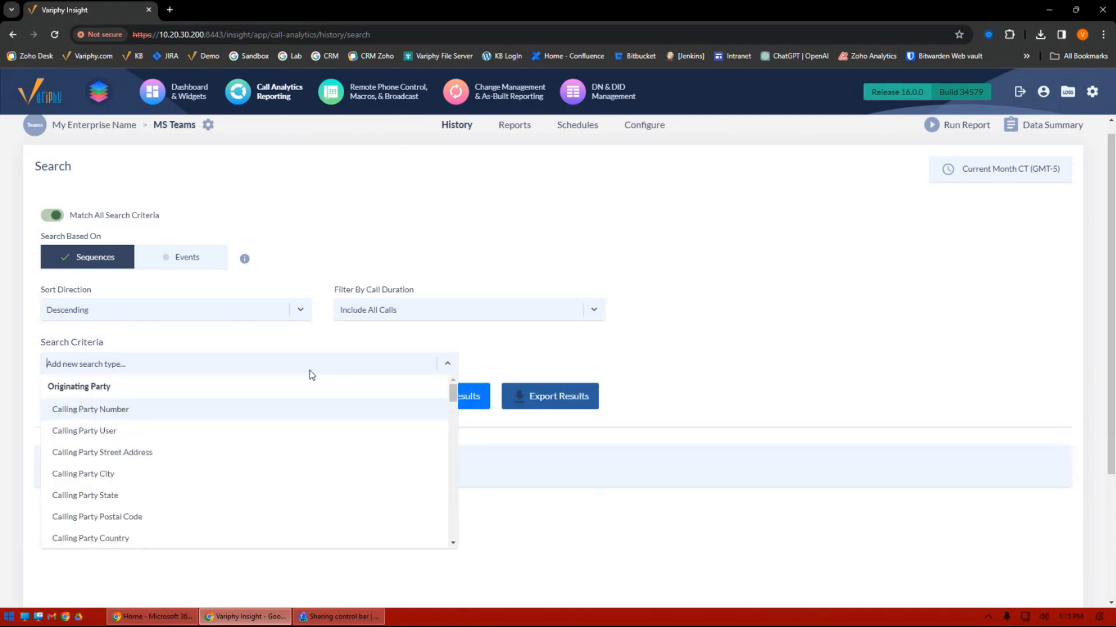
pyautogui.write('dep')
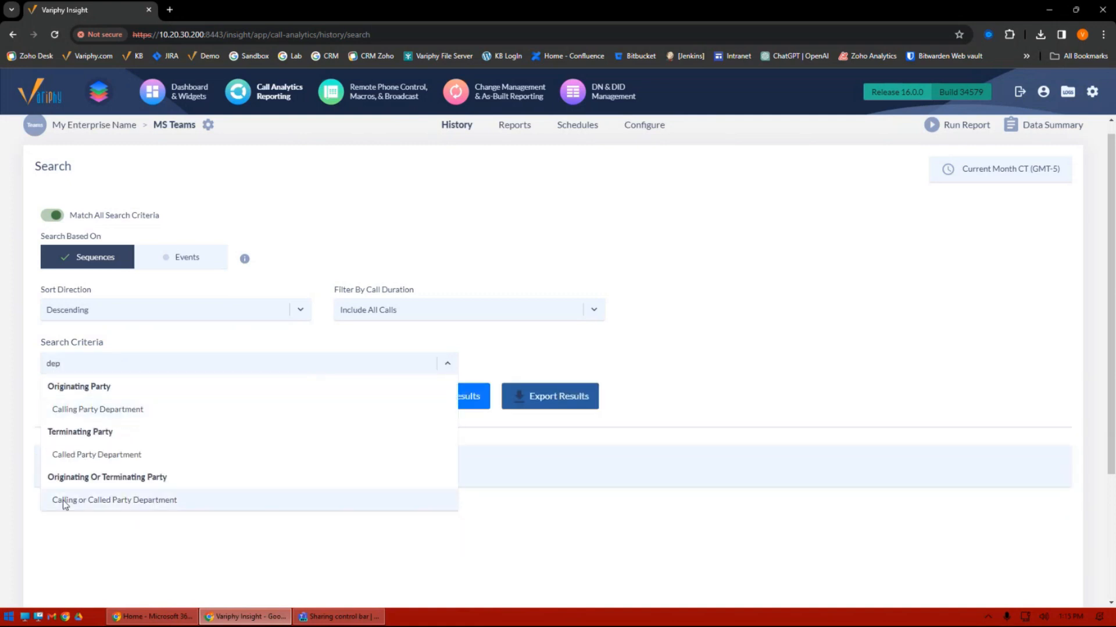
pyautogui.click(123, 503)
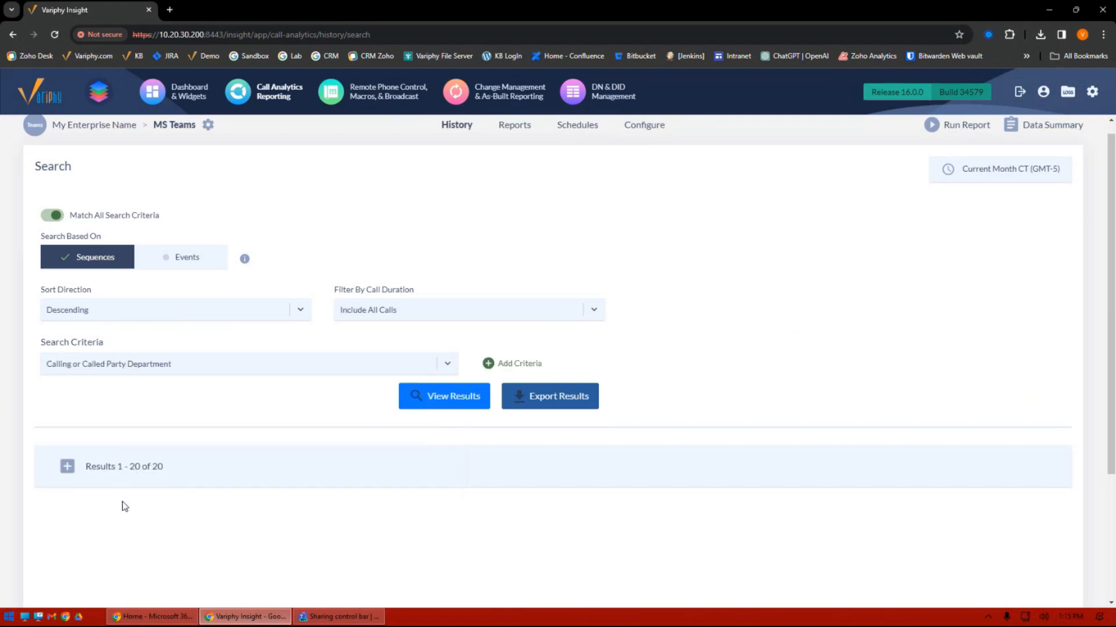
pyautogui.click(492, 364)
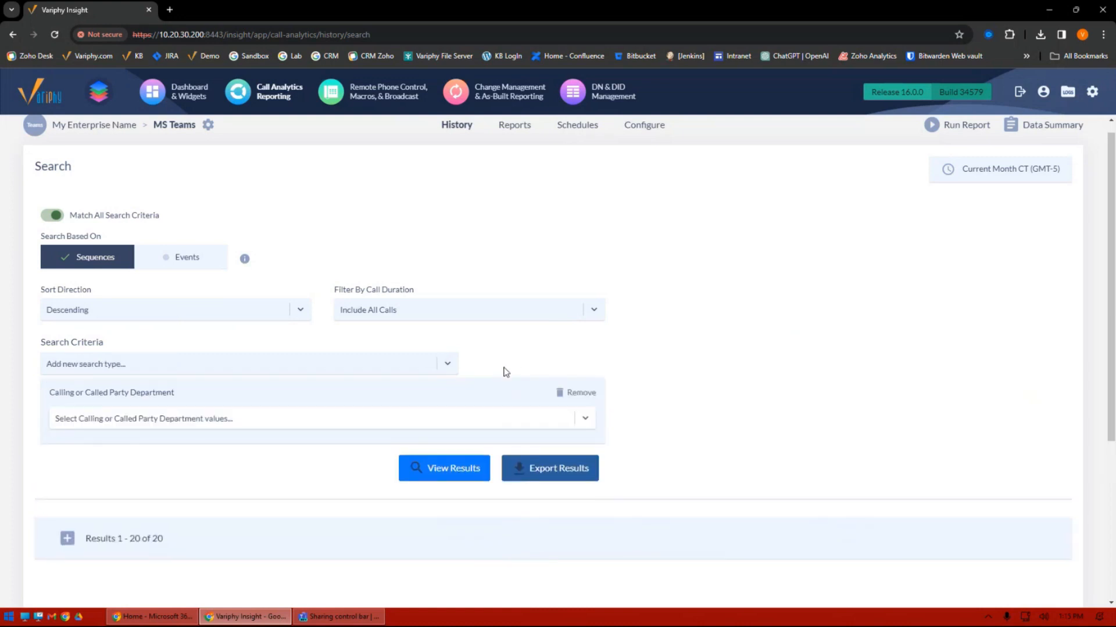
# Set the Calling or Called Party Department criterion to Technical Support.
pyautogui.click(302, 422)
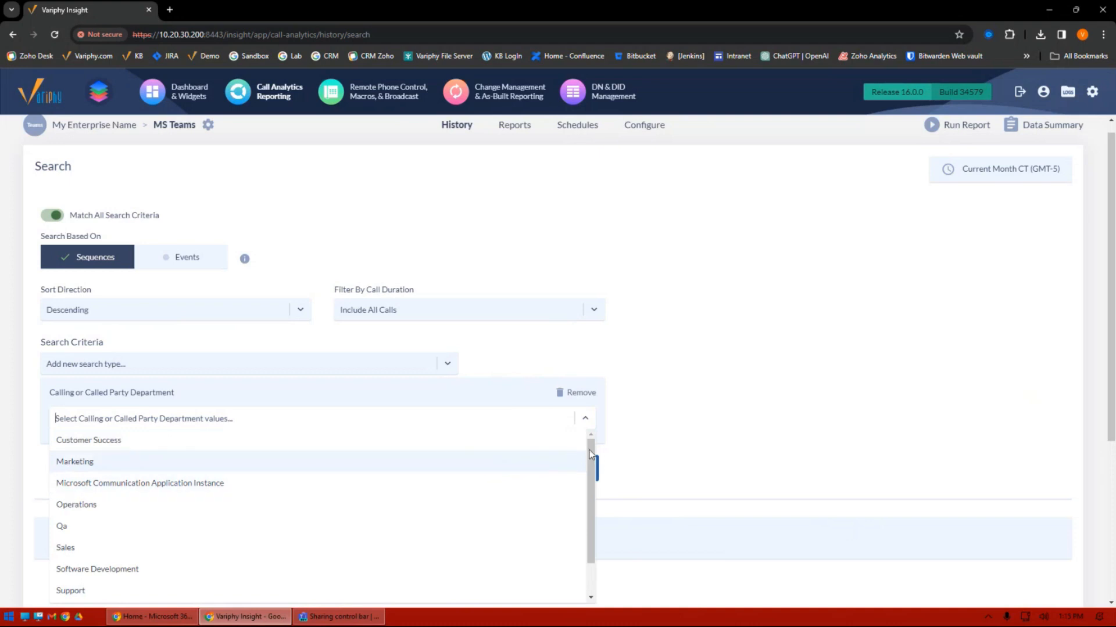
pyautogui.scroll(-1, 482, 499)
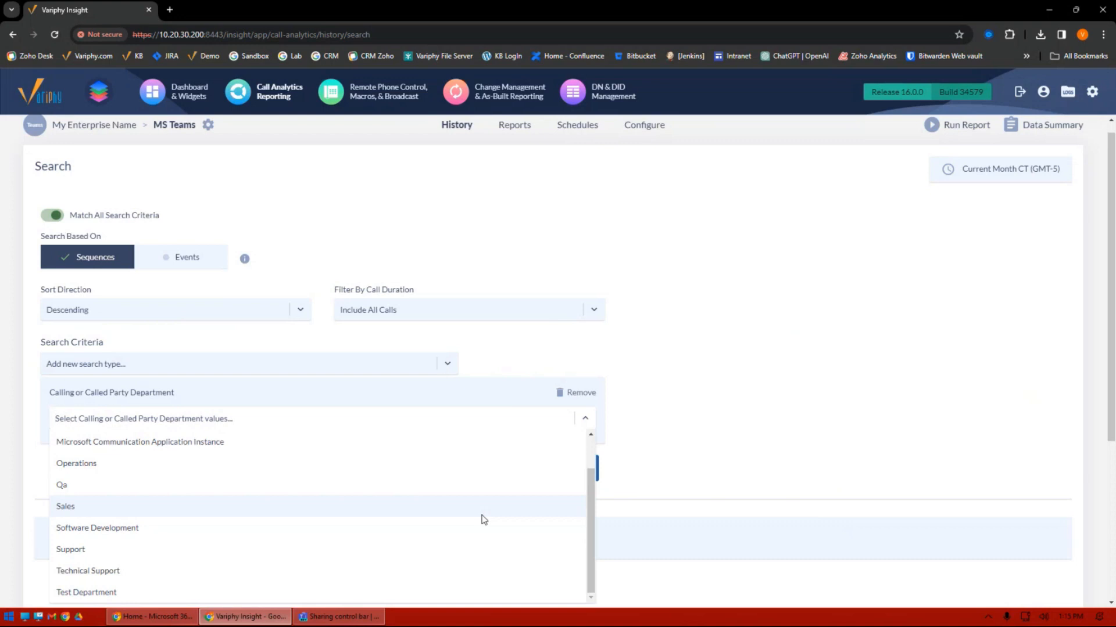
pyautogui.click(182, 571)
pyautogui.click(816, 374)
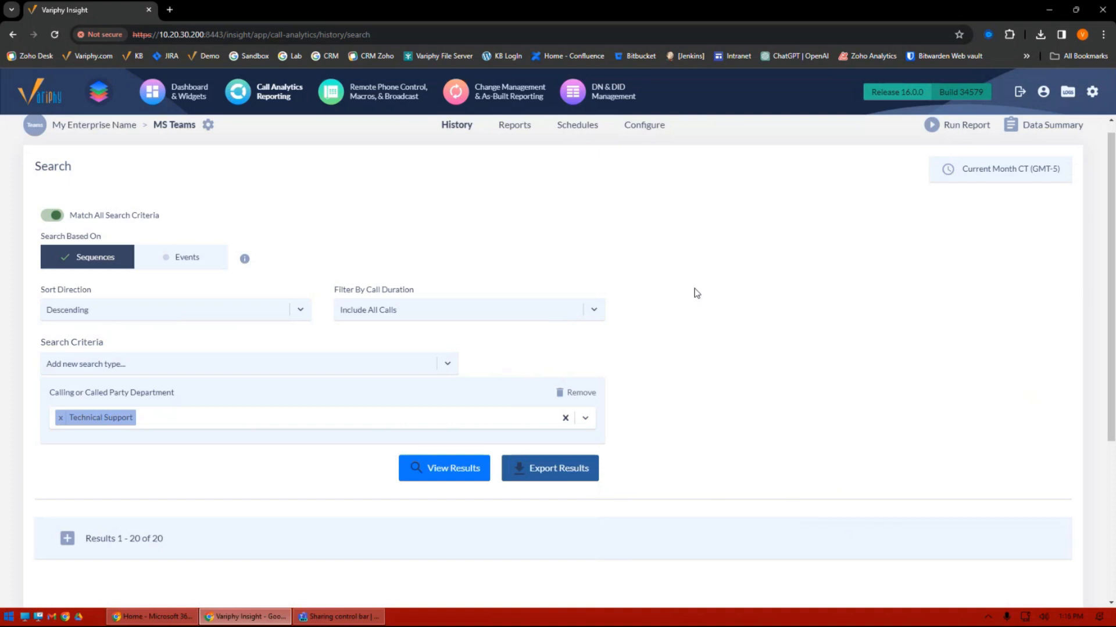
# Browse the other available Calling Party search criteria, such as Street Address, Division, Cost Center and Employee Type, without adding one.
pyautogui.click(250, 363)
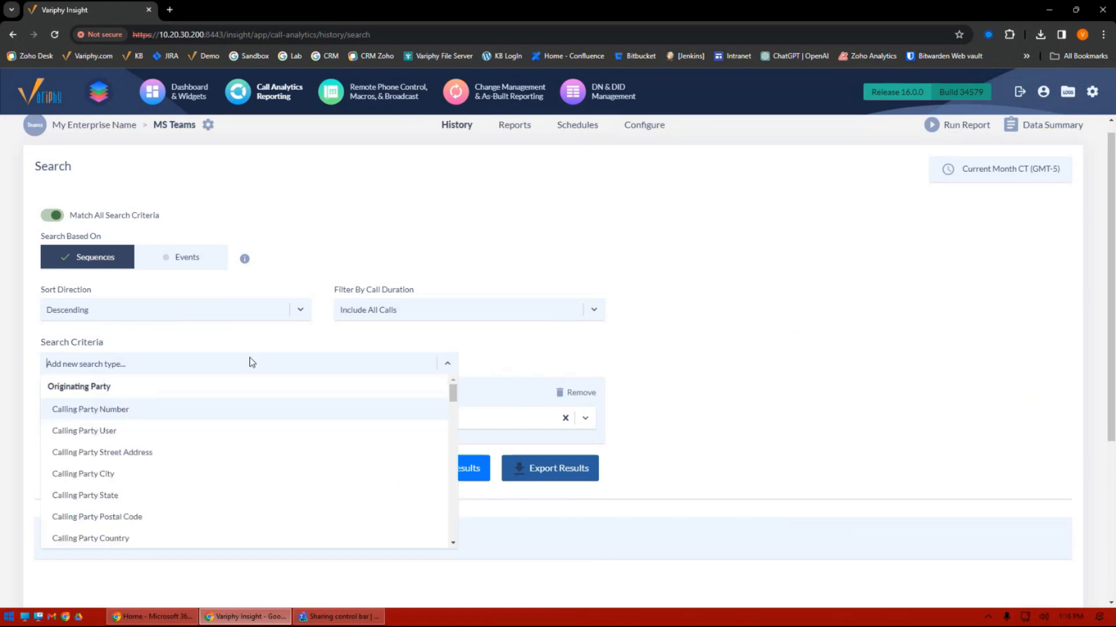
pyautogui.click(170, 454)
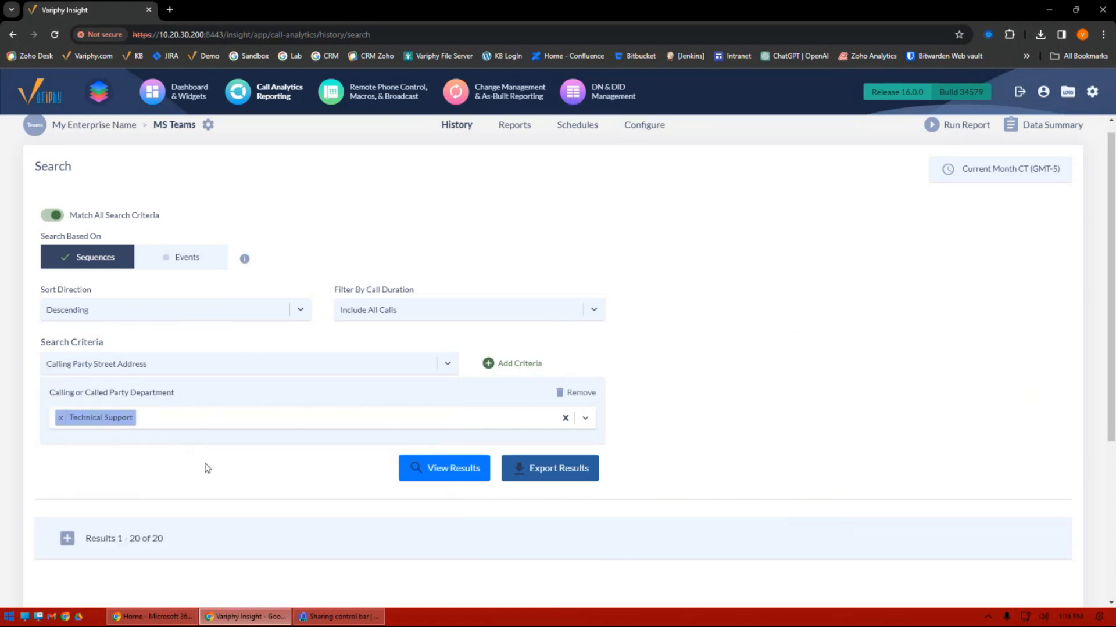
pyautogui.click(235, 364)
pyautogui.scroll(-4, 189, 482)
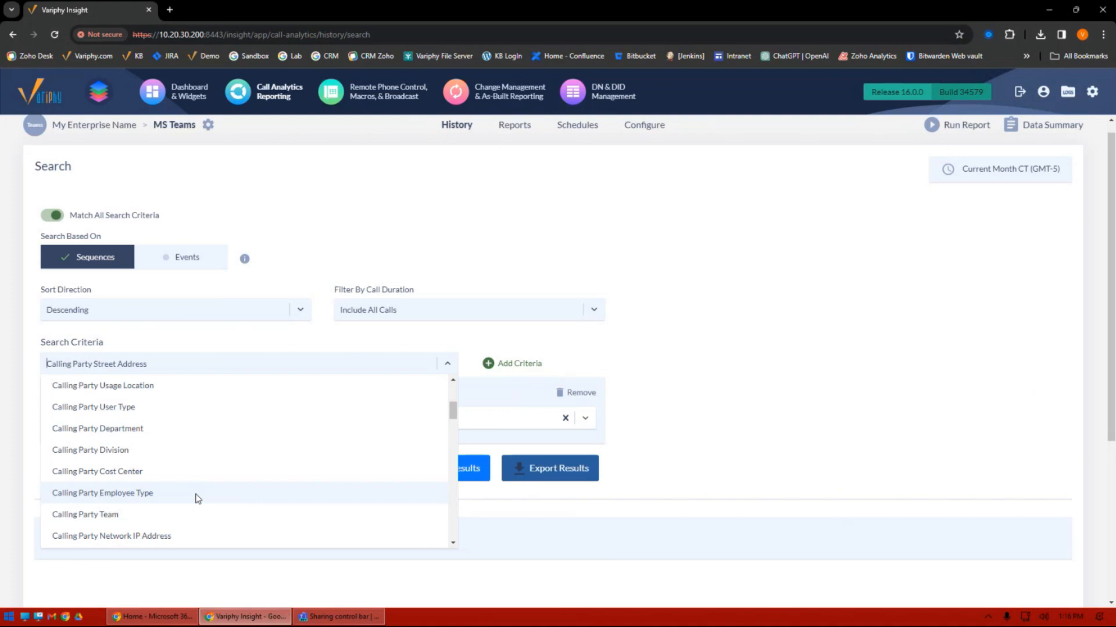
# Switch to the Microsoft 365 admin center and open the account details of the last user in the Active users list.
pyautogui.click(192, 616)
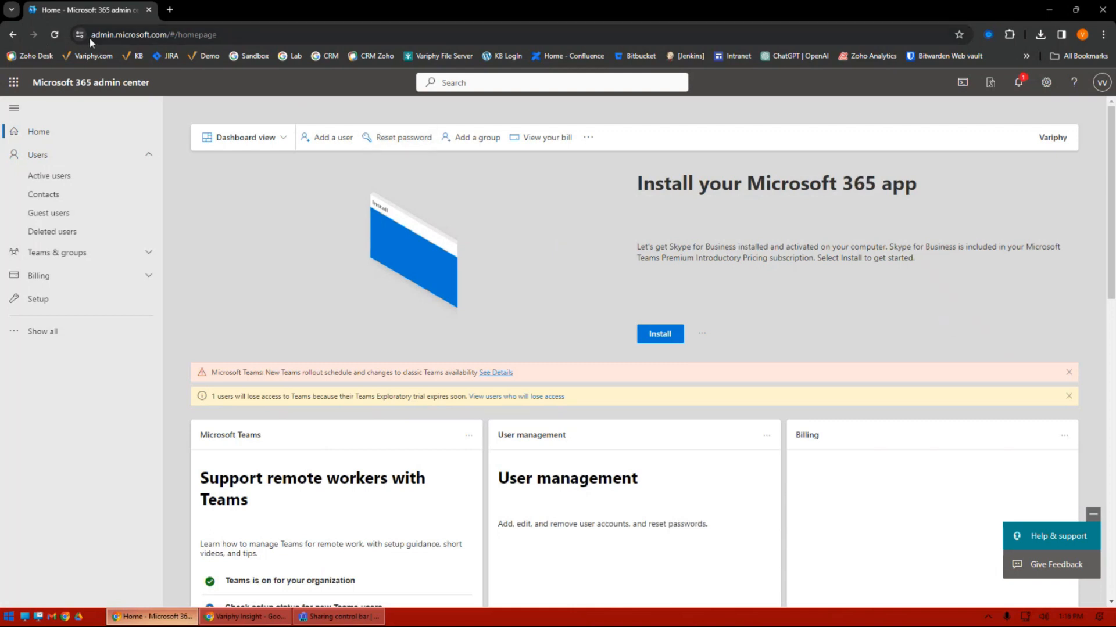
pyautogui.click(49, 176)
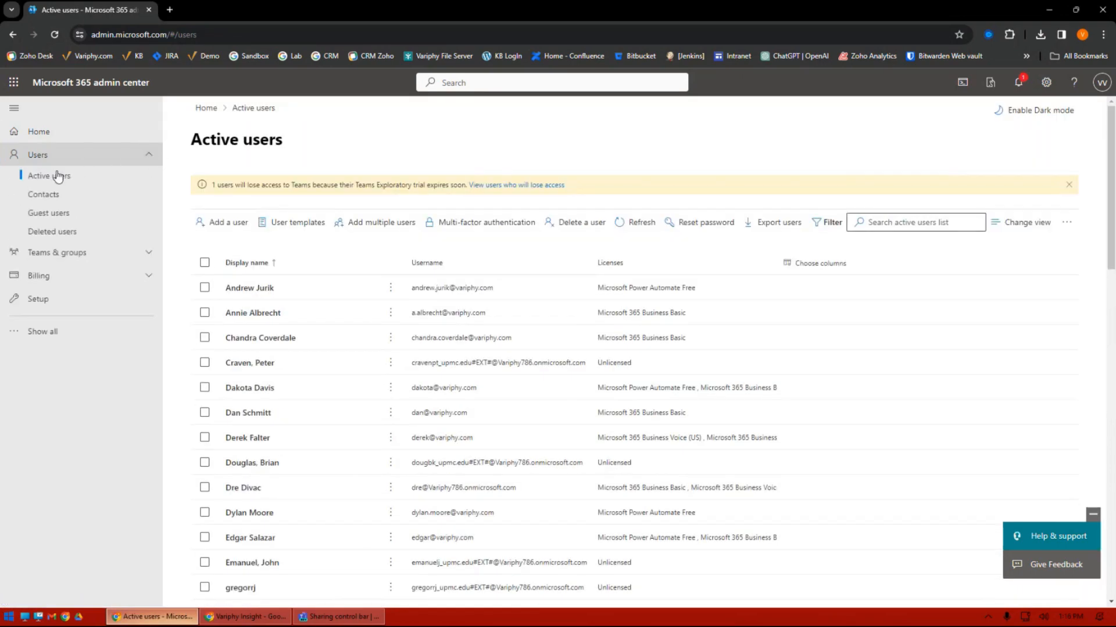
pyautogui.scroll(-2, 916, 355)
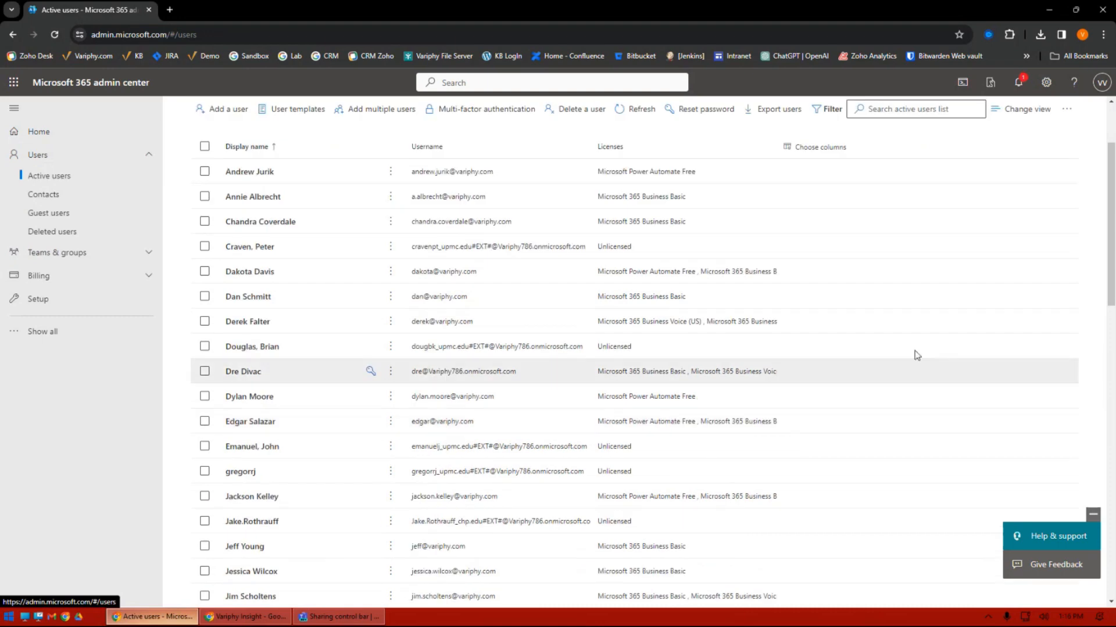
pyautogui.moveTo(1111, 186); pyautogui.dragTo(1107, 503)
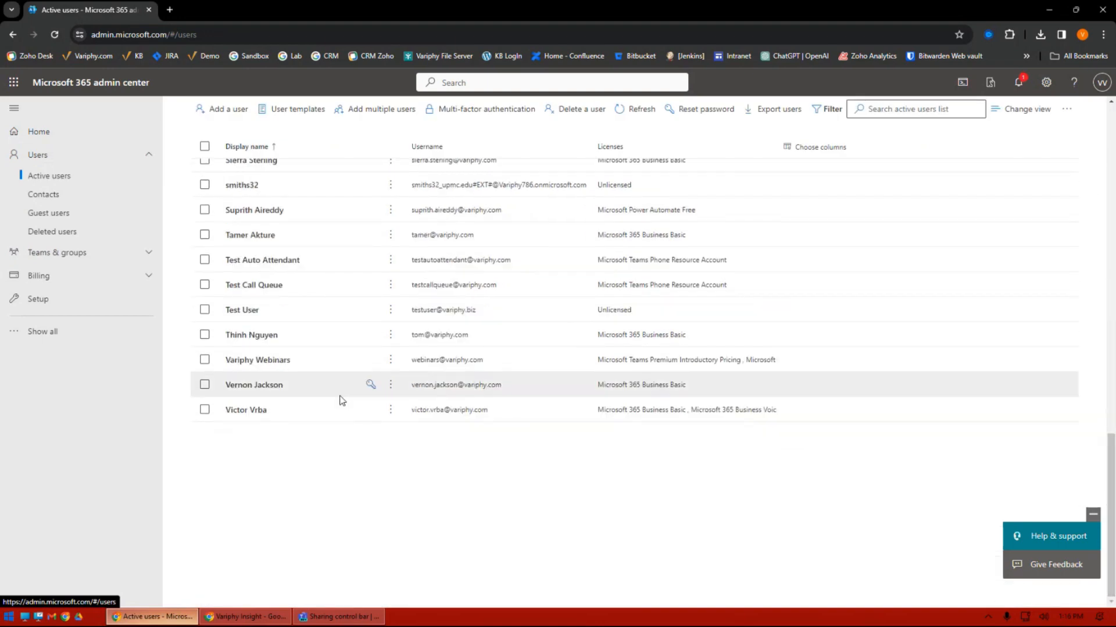
pyautogui.click(249, 411)
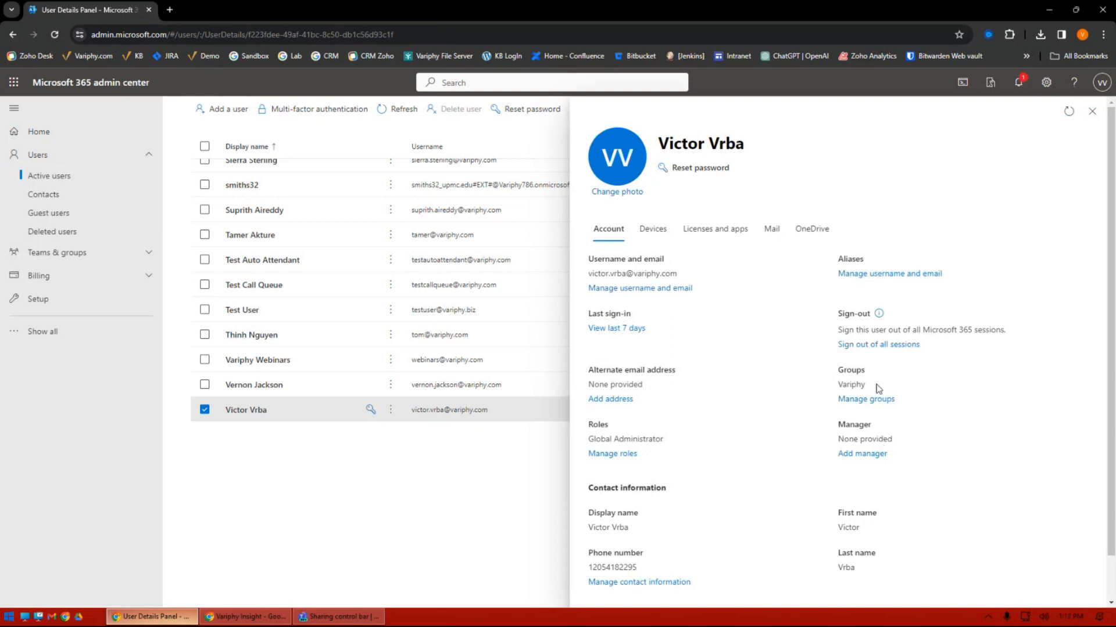
# Open the user's contact information for management and examine the Department, Office and Office phone fields.
pyautogui.scroll(-2, 772, 460)
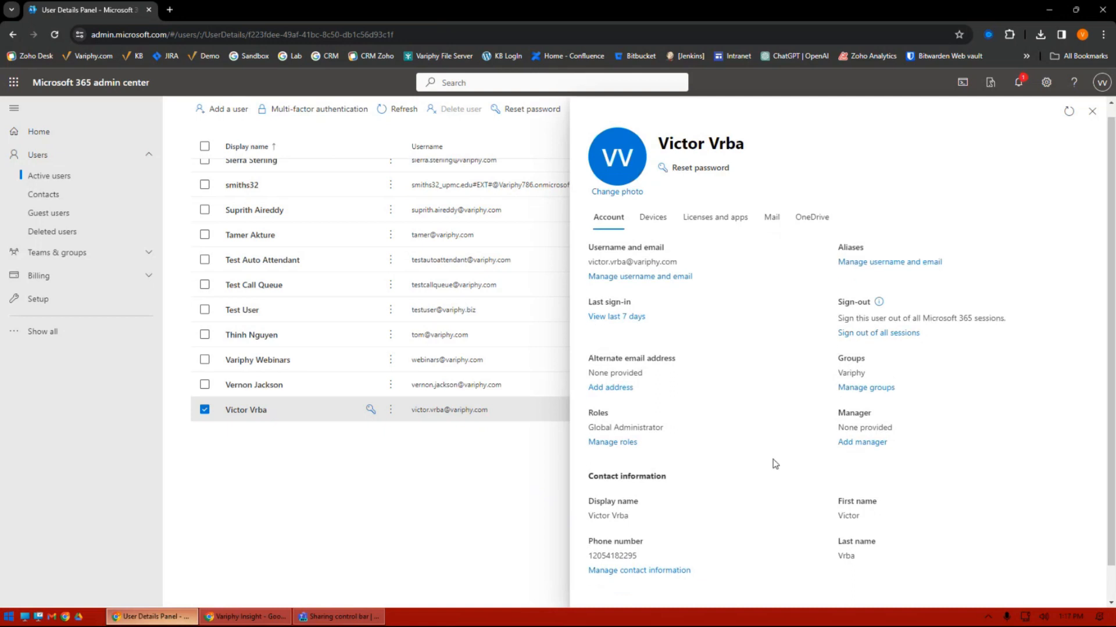
pyautogui.click(649, 539)
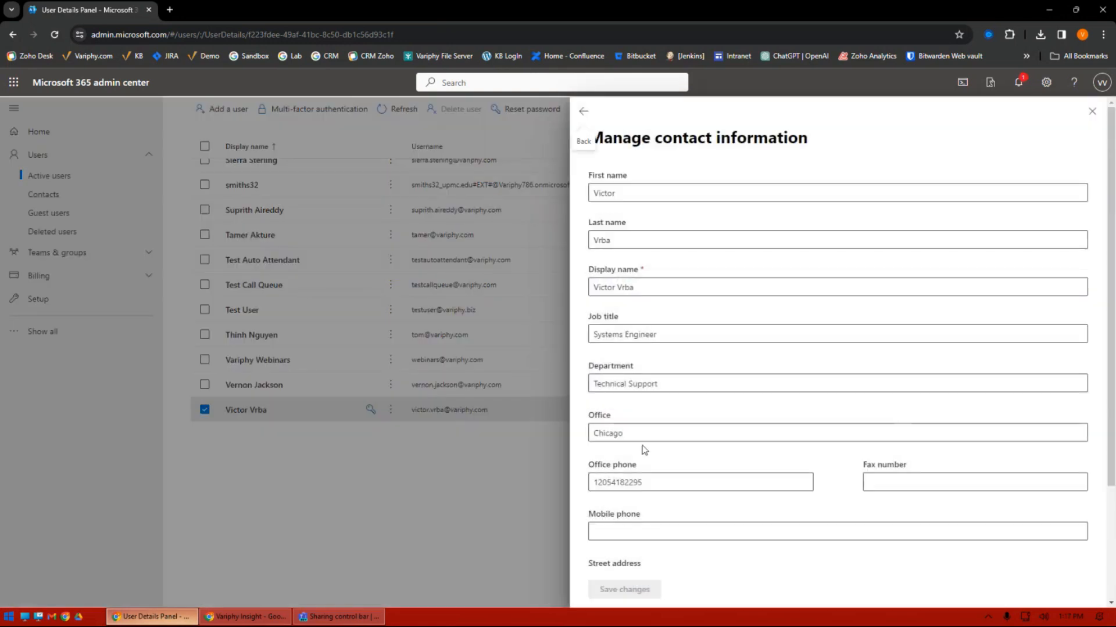
pyautogui.moveTo(645, 482); pyautogui.dragTo(591, 482)
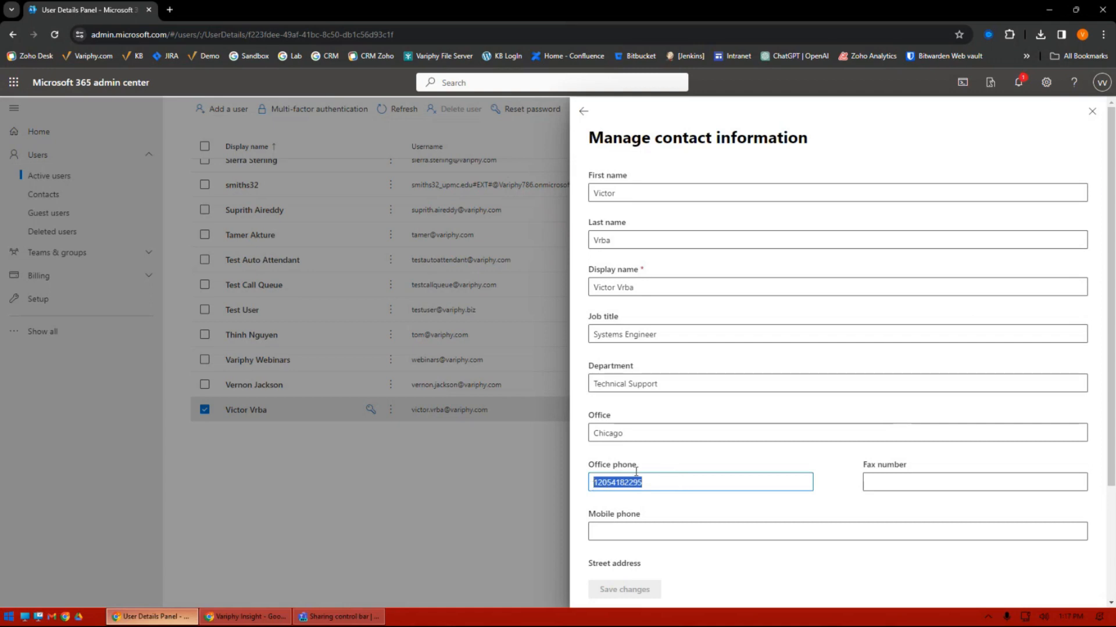
# Return to Variphy Insight and view the search results for the Technical Support department.
pyautogui.click(249, 617)
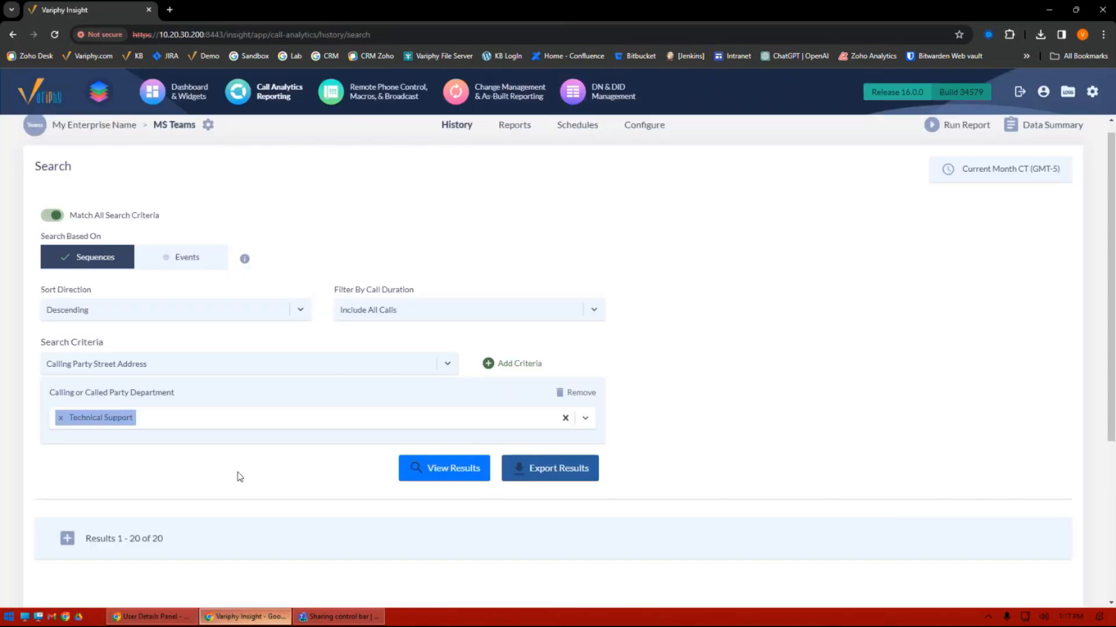
pyautogui.click(452, 480)
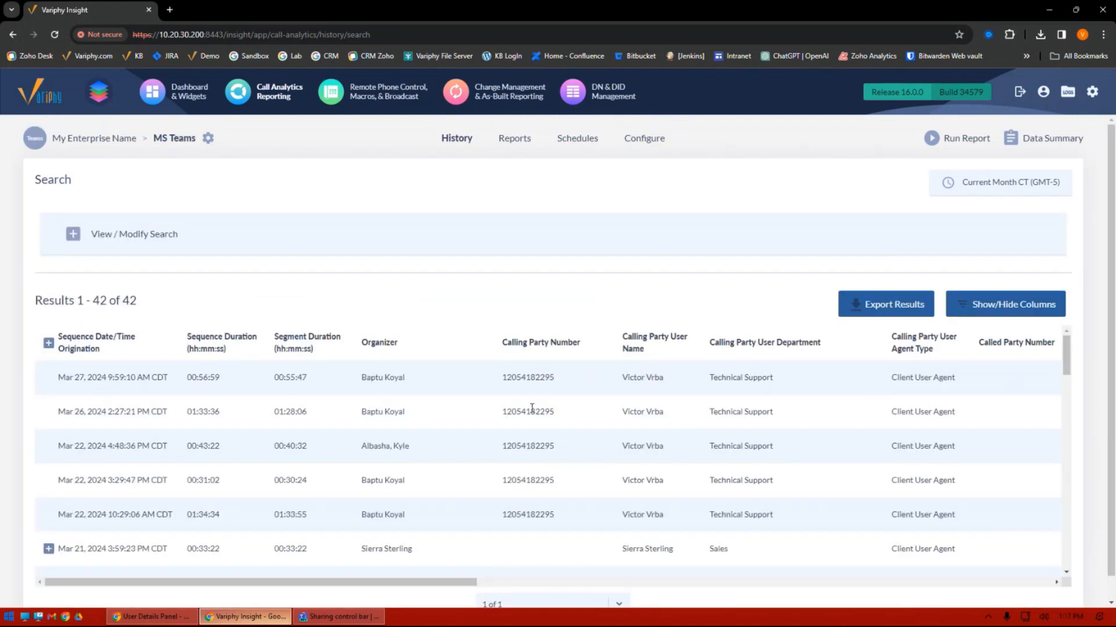
# Compare the Mar 26, 2024 2:27:21 PM call's calling party number and user name with the user's office phone in the Microsoft 365 admin center.
pyautogui.moveTo(557, 415); pyautogui.dragTo(503, 418)
pyautogui.moveTo(666, 411); pyautogui.dragTo(620, 412)
pyautogui.moveTo(503, 413); pyautogui.dragTo(556, 413)
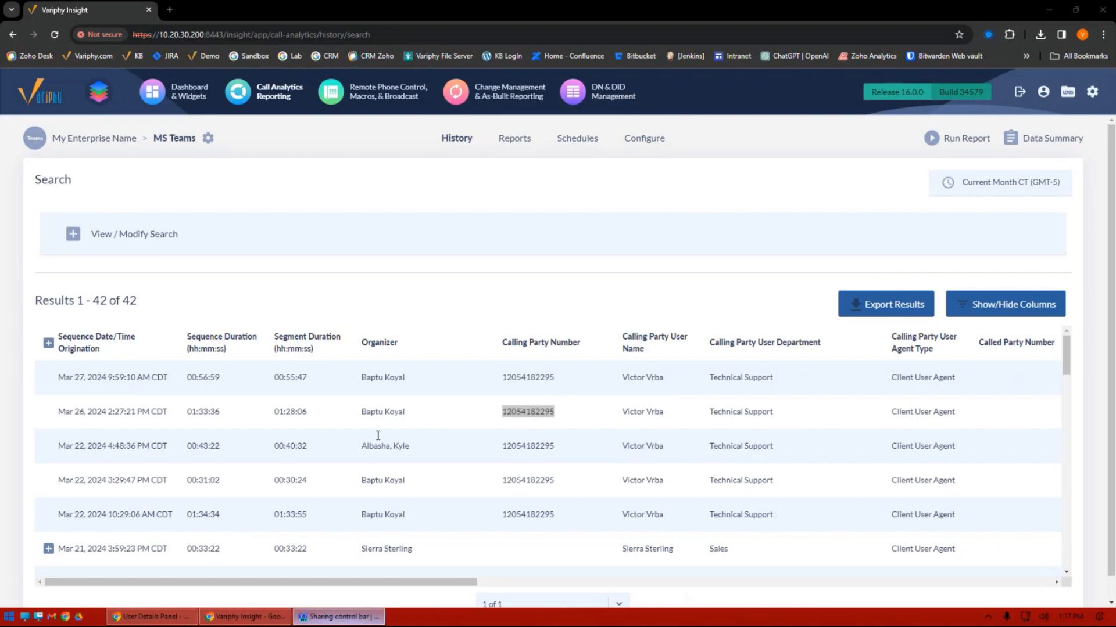
pyautogui.click(174, 617)
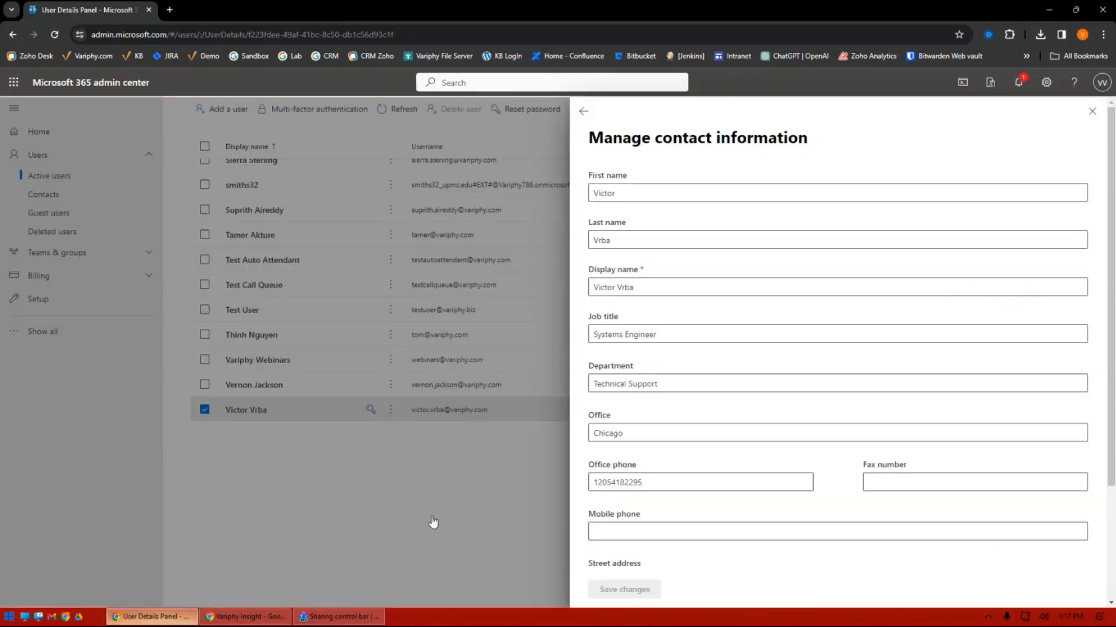
pyautogui.doubleClick(657, 485)
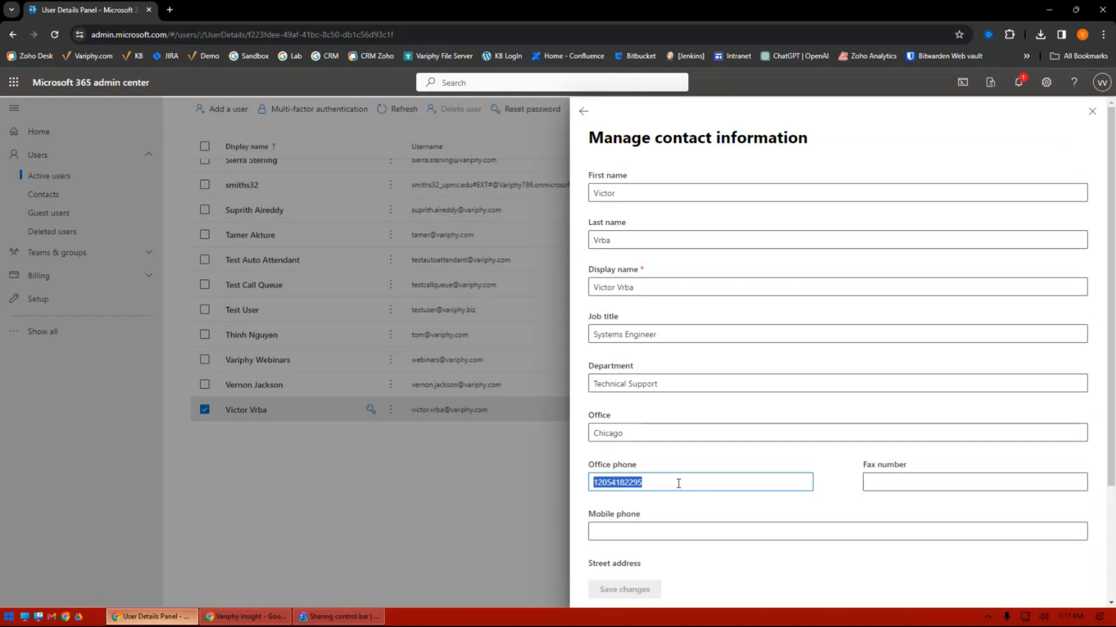
# Compare the user's Department field in the Microsoft 365 admin center with the Mar 26, 2024 2:27:21 PM call's calling party department in Variphy Insight.
pyautogui.tripleClick(664, 384)
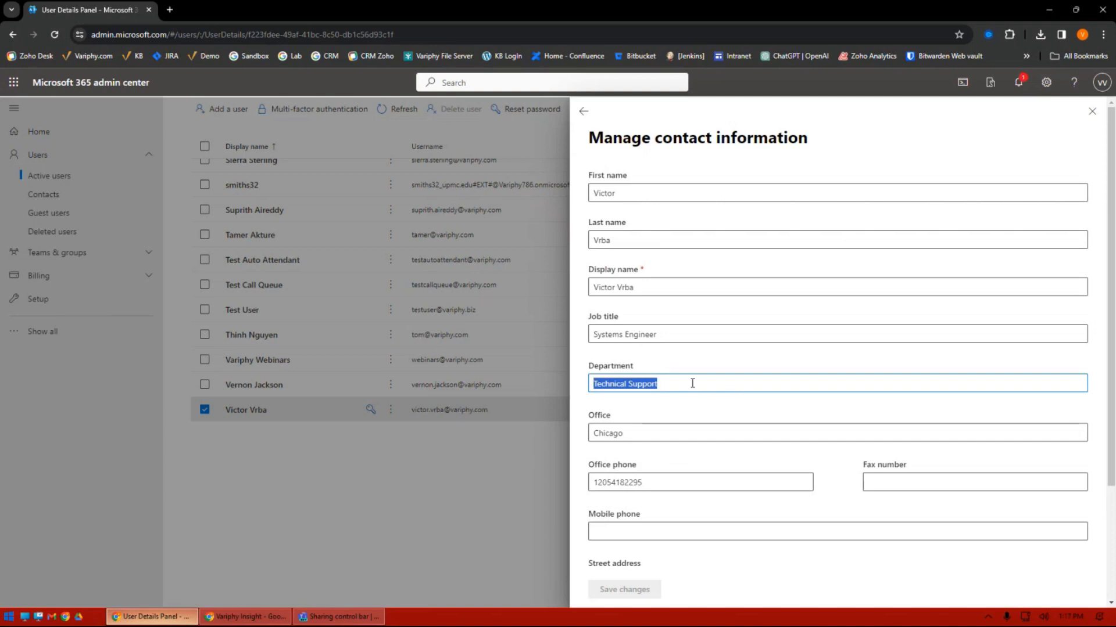
pyautogui.click(247, 617)
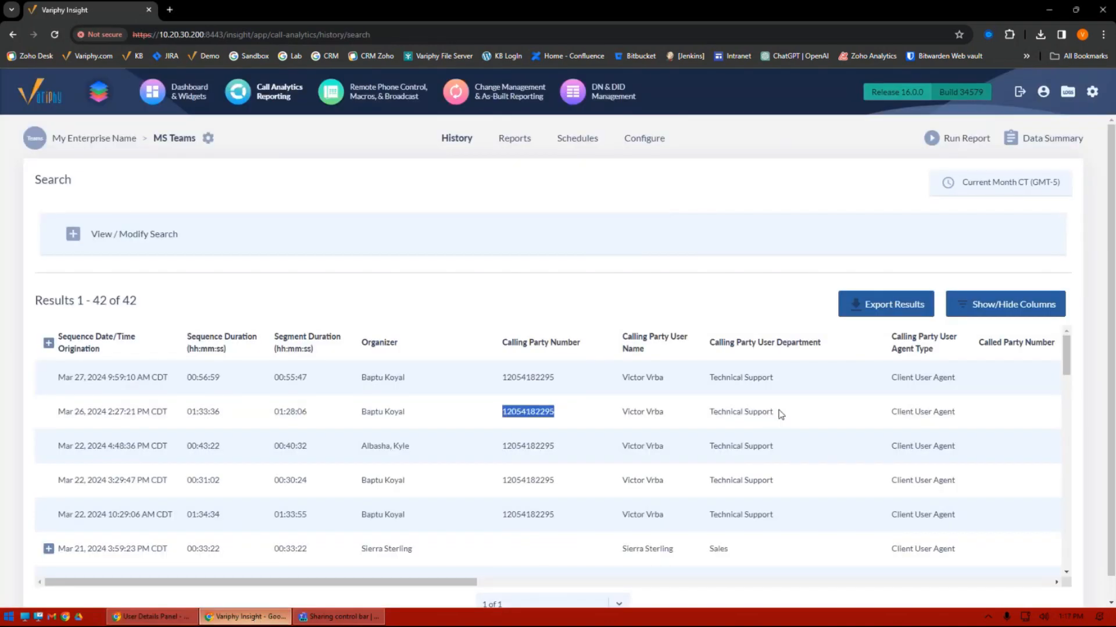
pyautogui.moveTo(775, 412); pyautogui.dragTo(713, 417)
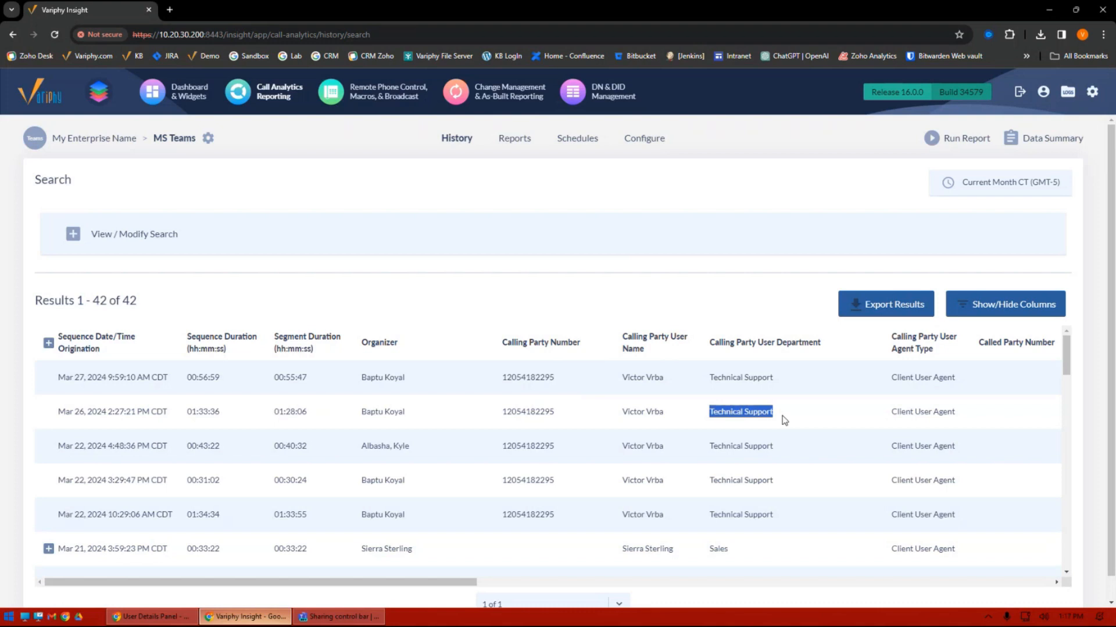
pyautogui.scroll(-1, 774, 480)
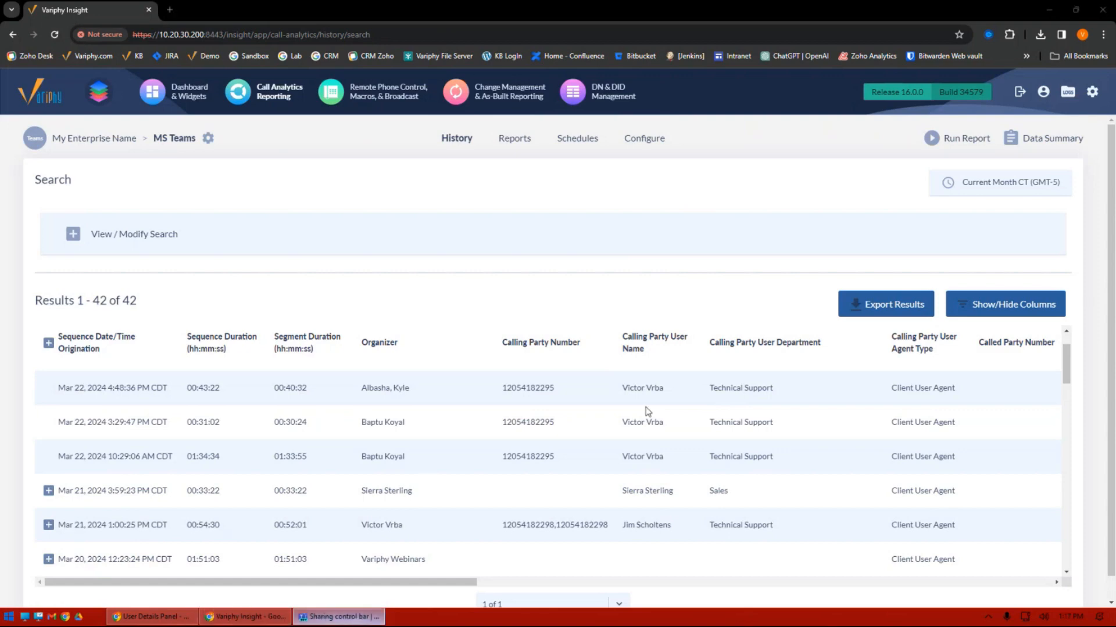
pyautogui.click(163, 616)
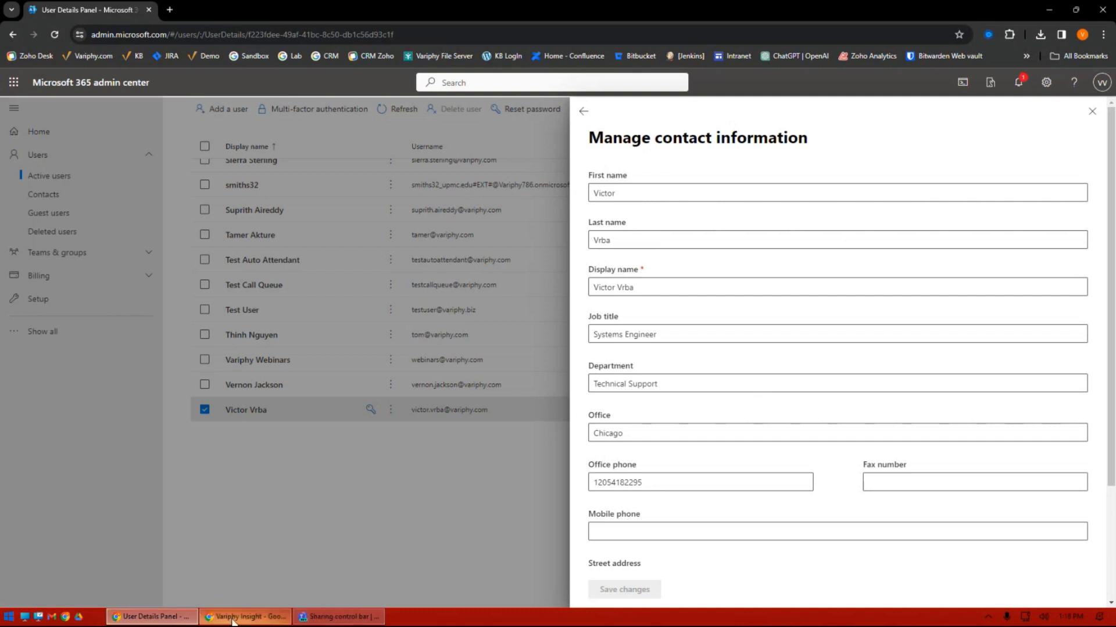
pyautogui.click(253, 621)
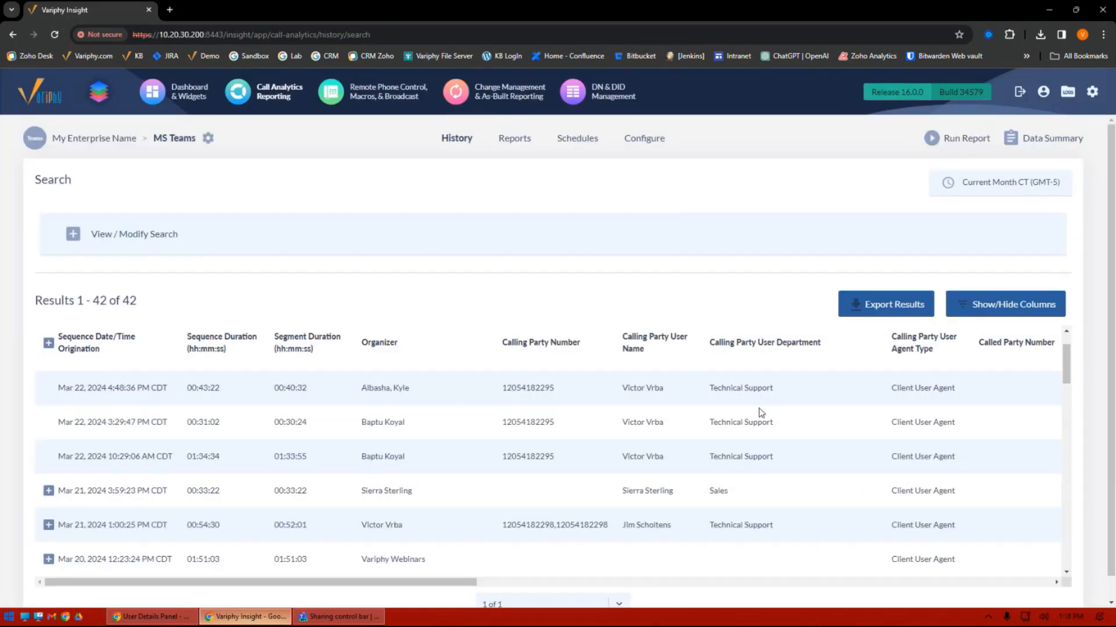
# Expand the search criteria and the results list so both are shown, and review the calls from the newest entry.
pyautogui.click(86, 238)
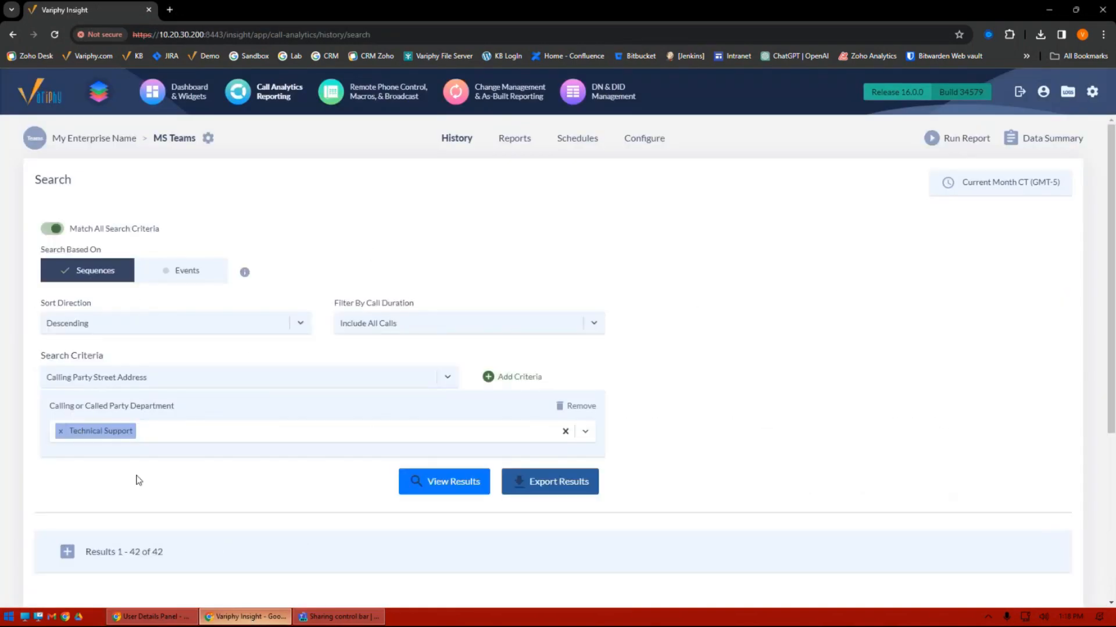
pyautogui.click(66, 551)
pyautogui.scroll(-4, 749, 383)
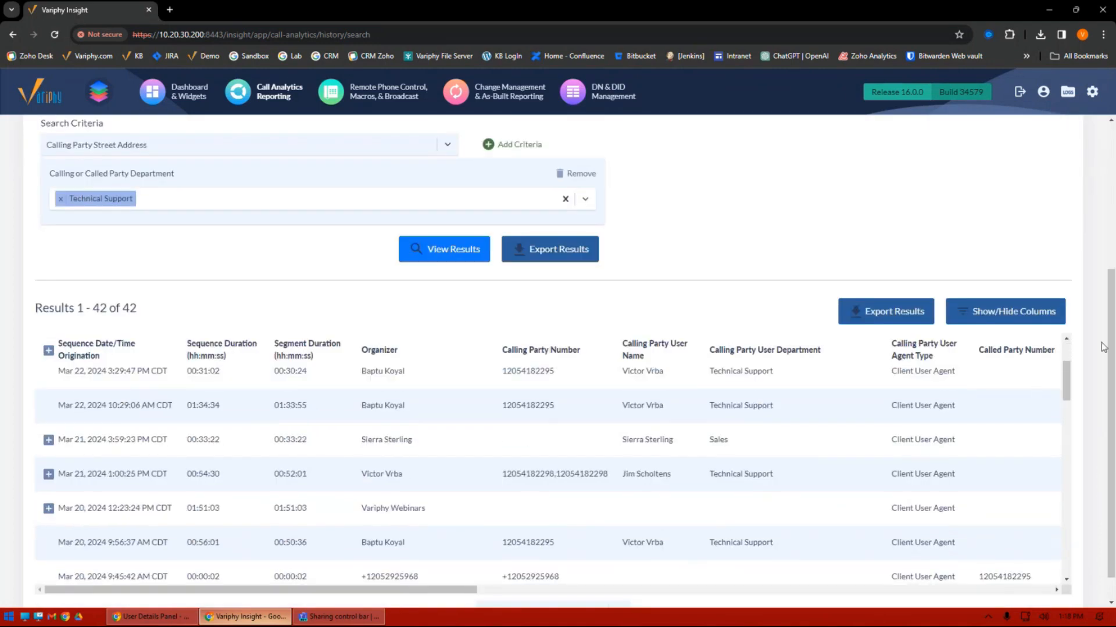
pyautogui.scroll(-1, 755, 442)
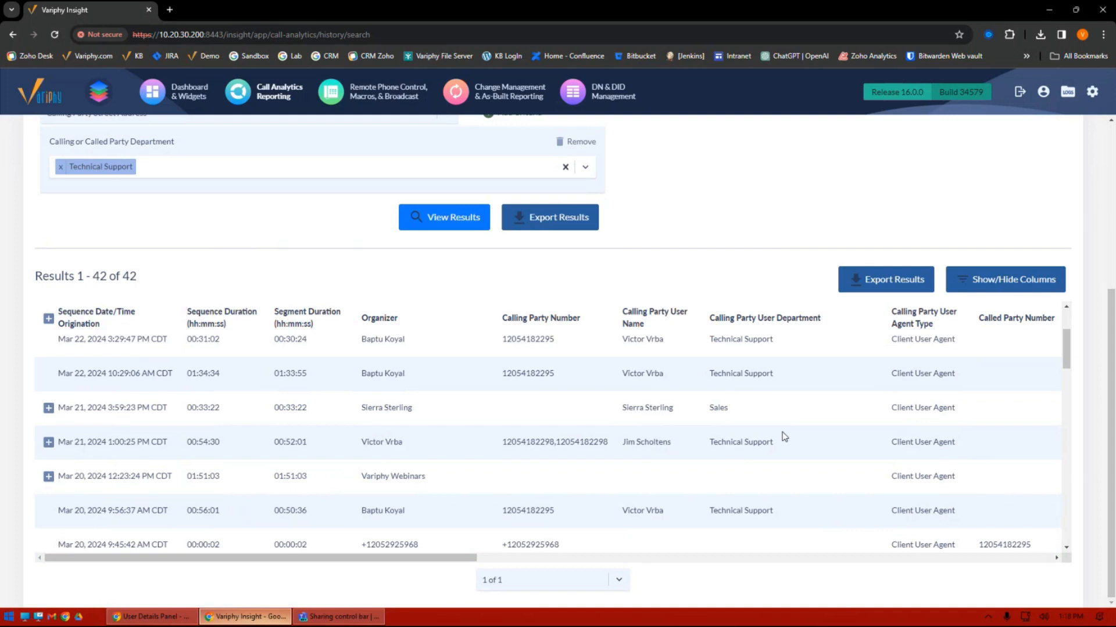
pyautogui.scroll(2, 617, 436)
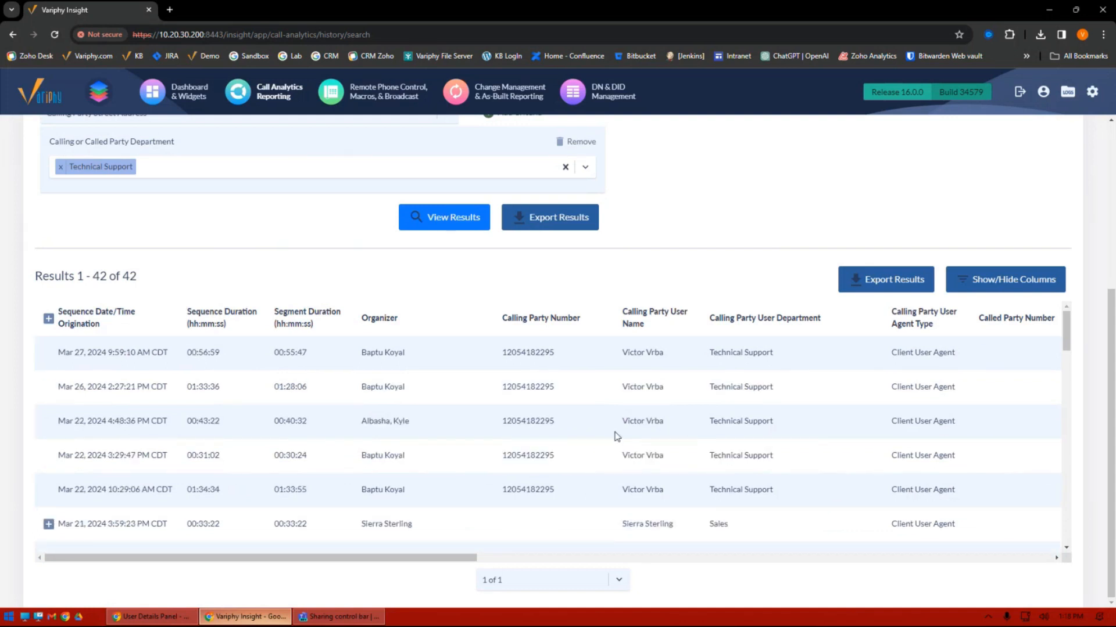
# Examine the Organizer values of the Mar 22, 2024 4:48:36 PM and Mar 20, 2024 12:23:24 PM calls.
pyautogui.moveTo(363, 318); pyautogui.dragTo(403, 323)
pyautogui.moveTo(409, 422); pyautogui.dragTo(345, 434)
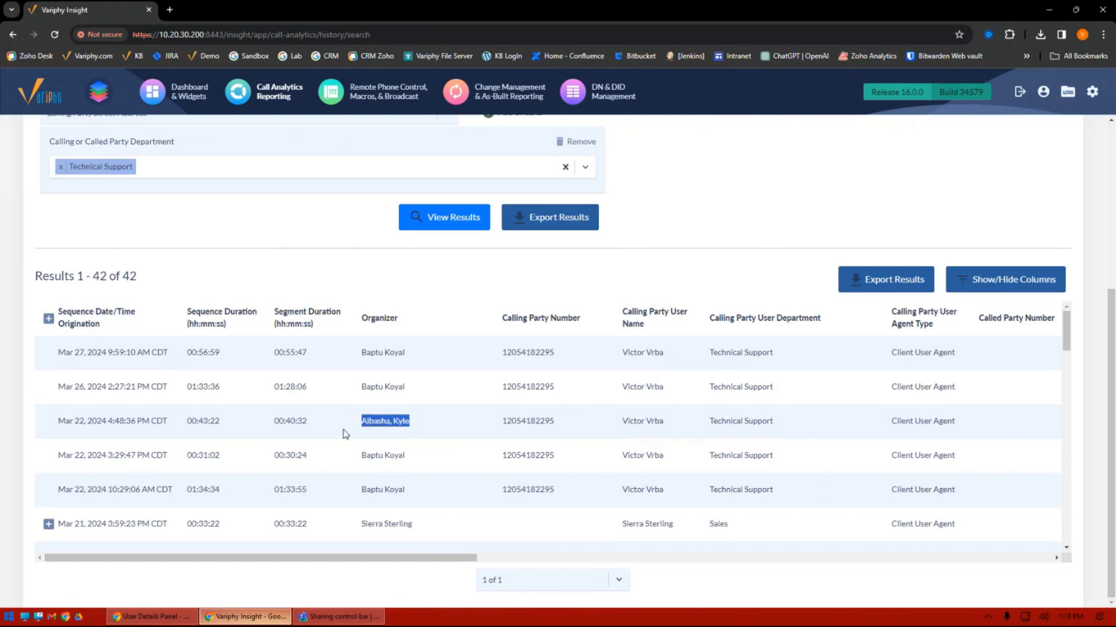
pyautogui.scroll(-2, 421, 444)
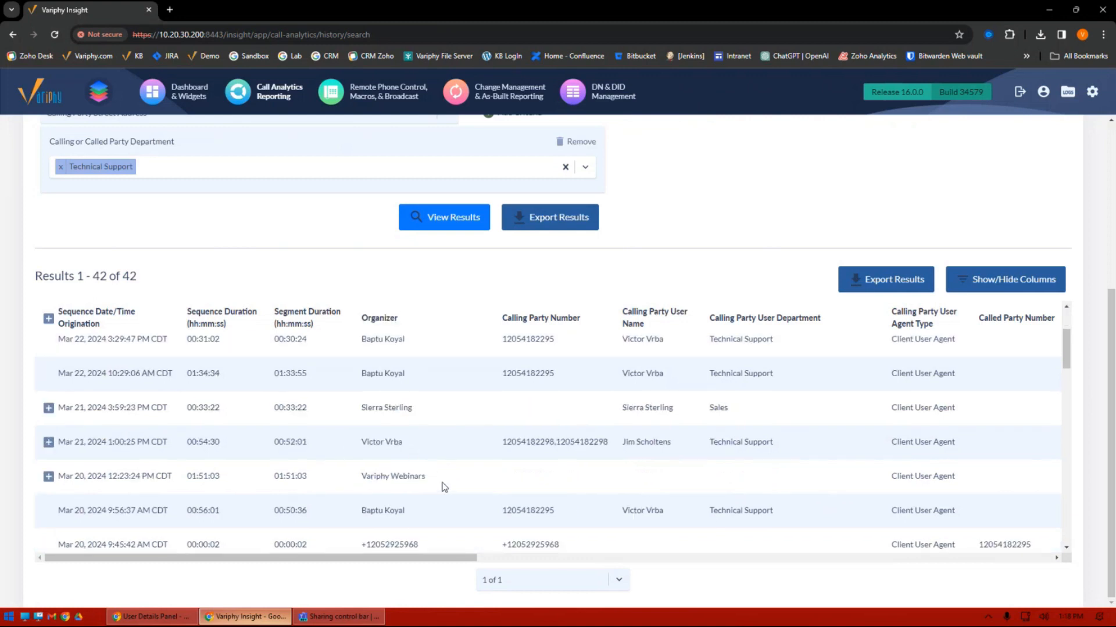
pyautogui.moveTo(445, 487); pyautogui.dragTo(360, 485)
pyautogui.scroll(-1, 453, 478)
pyautogui.scroll(3, 451, 479)
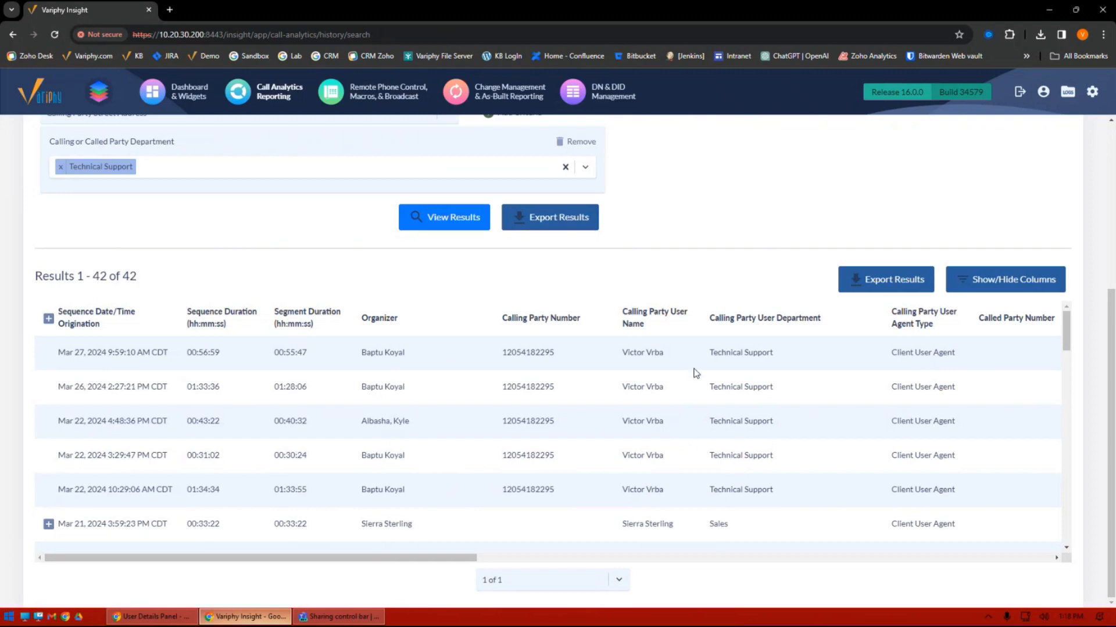
# Examine the Mar 27 call's organizer and the Mar 22, 2024 3:29:47 PM call's calling party number and department.
pyautogui.moveTo(356, 356); pyautogui.dragTo(417, 362)
pyautogui.click(610, 395)
pyautogui.scroll(2, 691, 430)
pyautogui.scroll(-2, 678, 483)
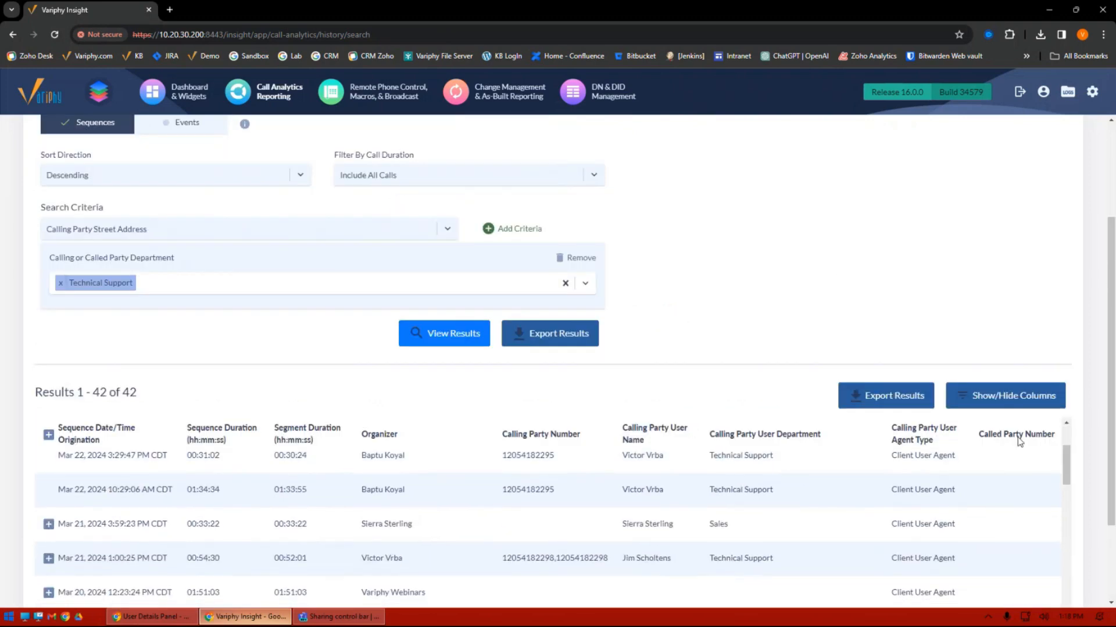
pyautogui.scroll(-2, 500, 352)
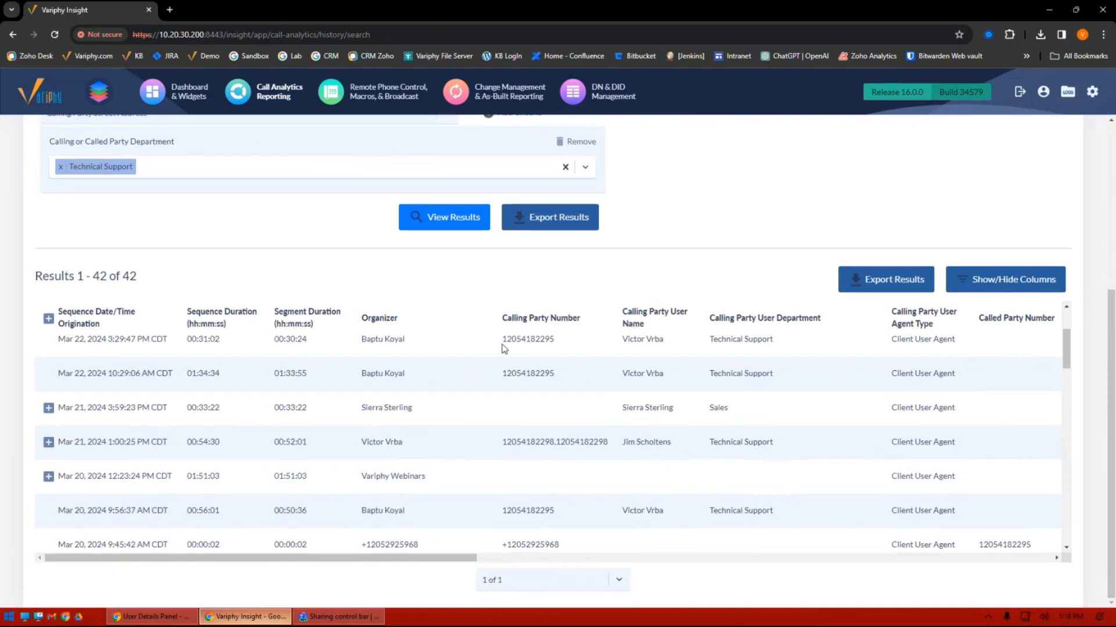
pyautogui.moveTo(568, 351); pyautogui.dragTo(503, 349)
pyautogui.click(562, 348)
pyautogui.scroll(1, 601, 393)
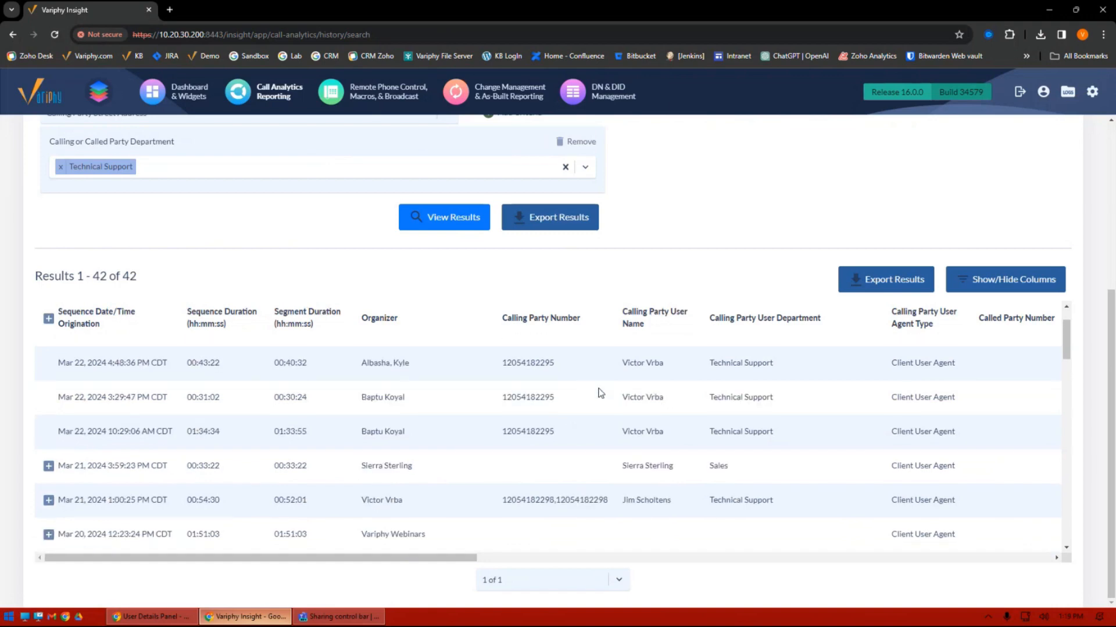
pyautogui.moveTo(774, 401); pyautogui.dragTo(725, 400)
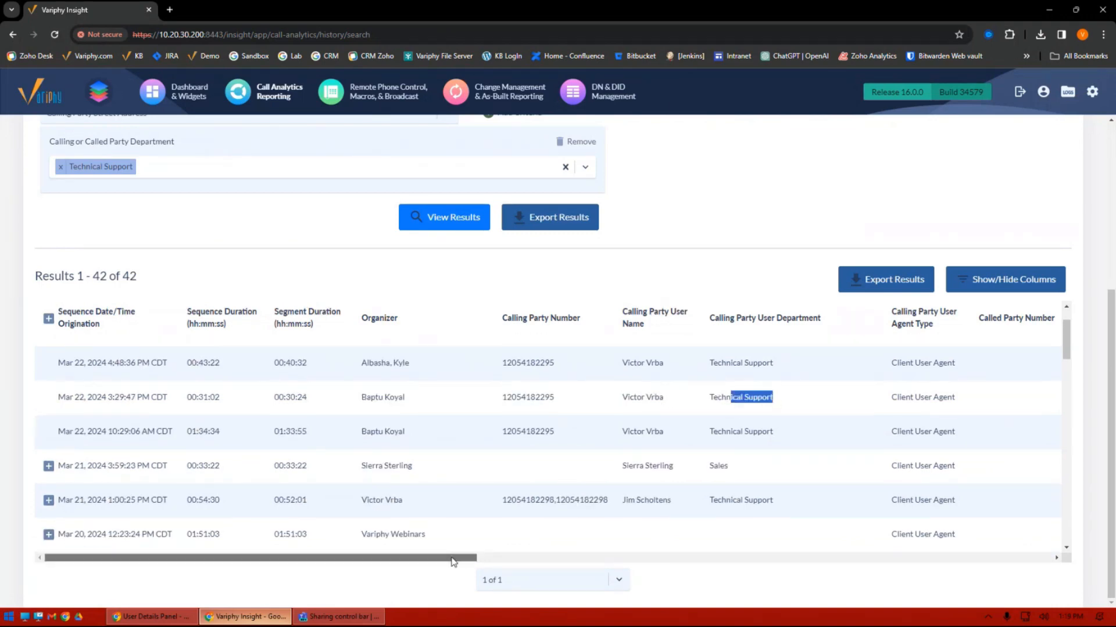
# Examine the Direction column, comparing the External Group Call, Internal Group Call and Internal entries.
pyautogui.hscroll(9, 704, 363)
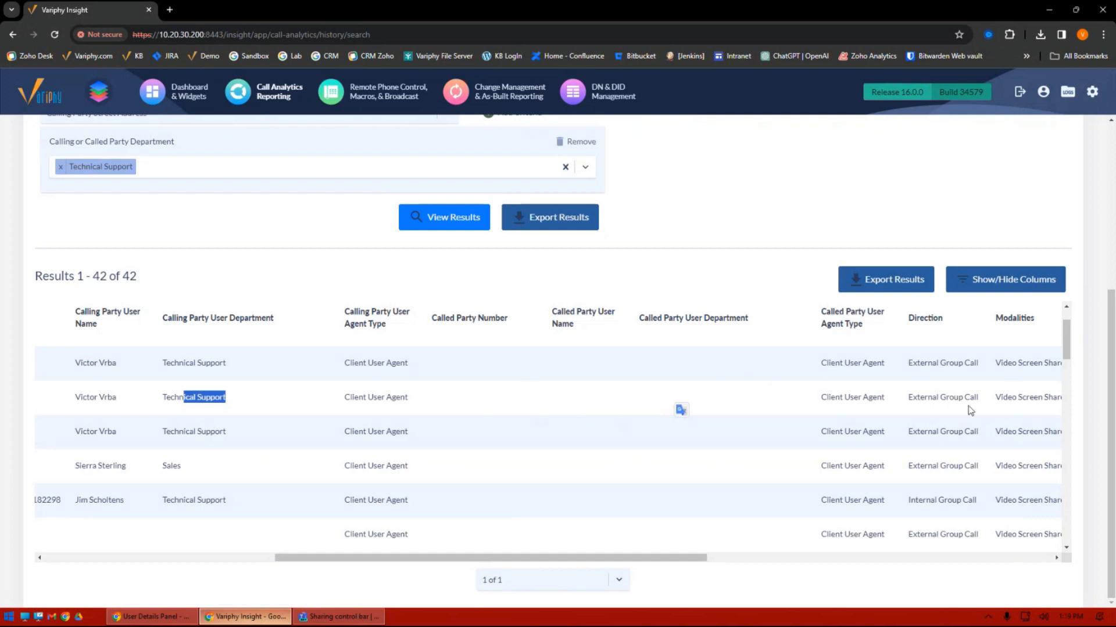
pyautogui.moveTo(981, 401); pyautogui.dragTo(907, 401)
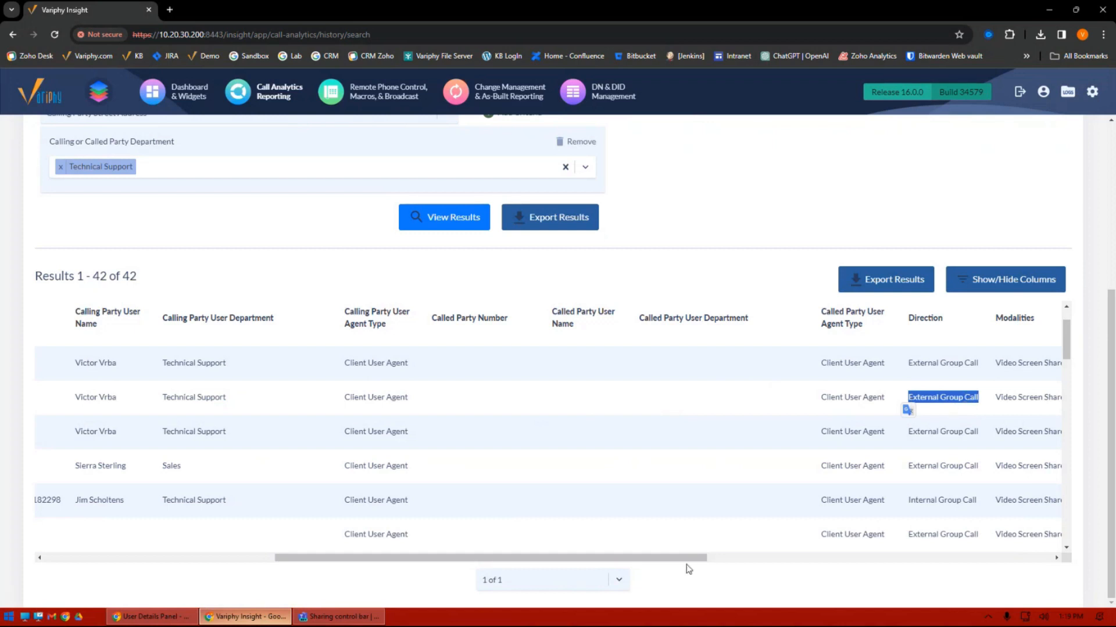
pyautogui.moveTo(689, 557); pyautogui.dragTo(776, 557)
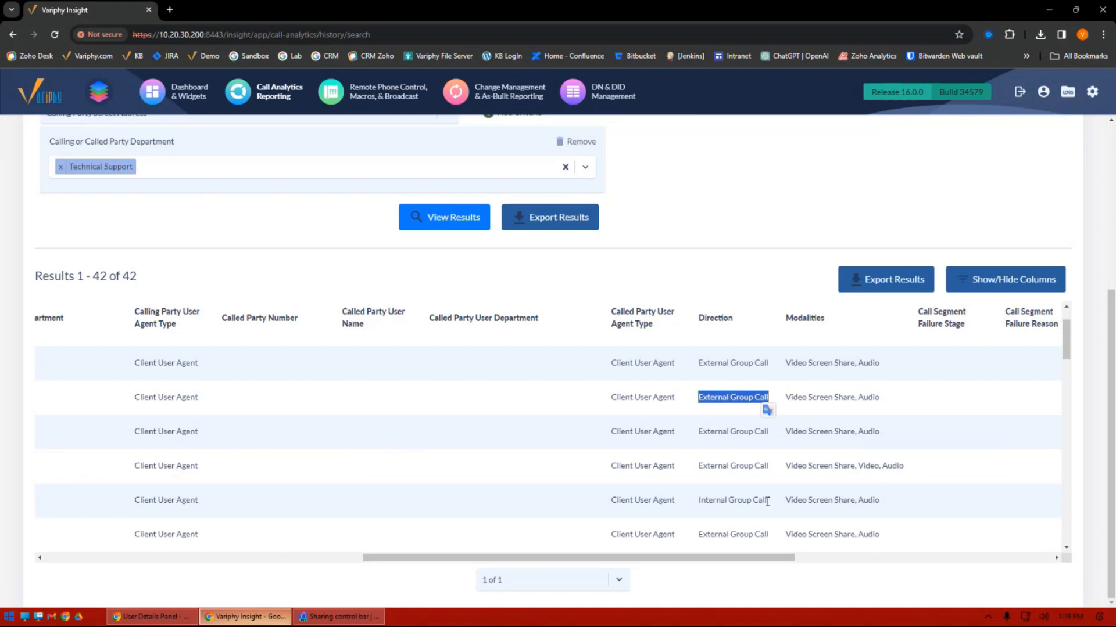
pyautogui.moveTo(767, 501); pyautogui.dragTo(702, 512)
pyautogui.scroll(-2, 758, 488)
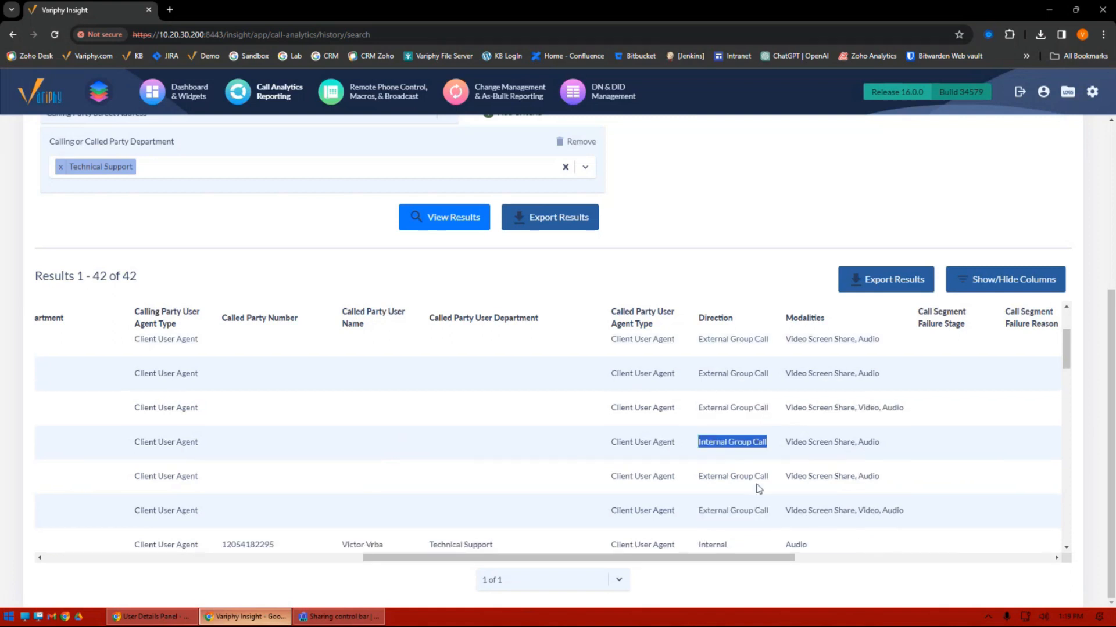
pyautogui.moveTo(747, 491); pyautogui.dragTo(699, 490)
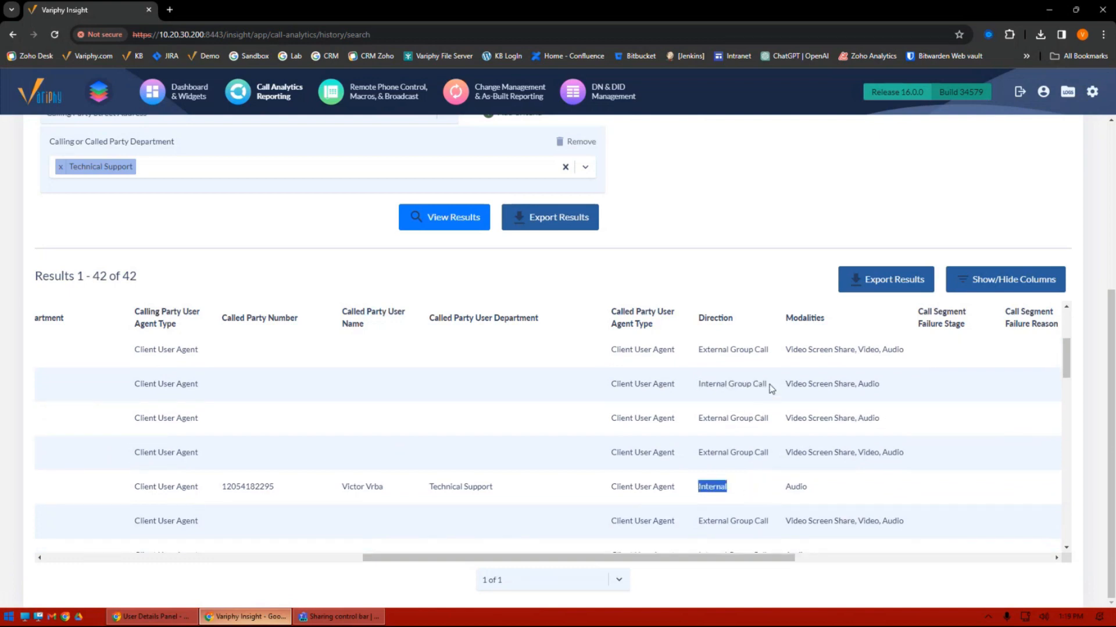
pyautogui.moveTo(771, 389); pyautogui.dragTo(731, 387)
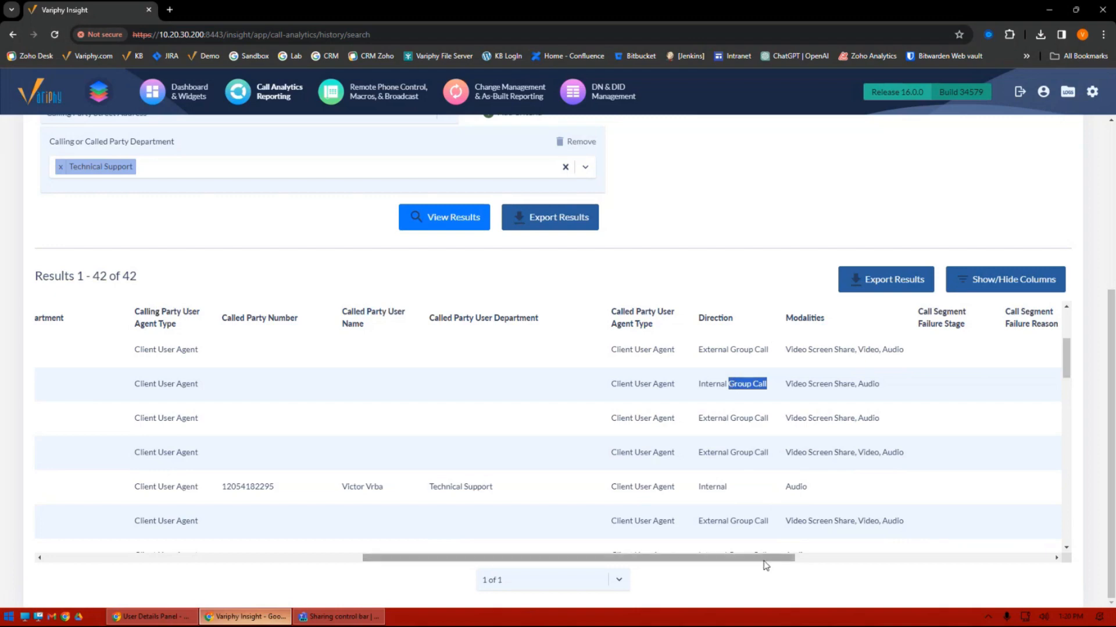
# Examine the Direction of the Mar 20, 2024 9:45:42 AM audio call together with its calling and called party details.
pyautogui.moveTo(766, 565); pyautogui.dragTo(736, 561)
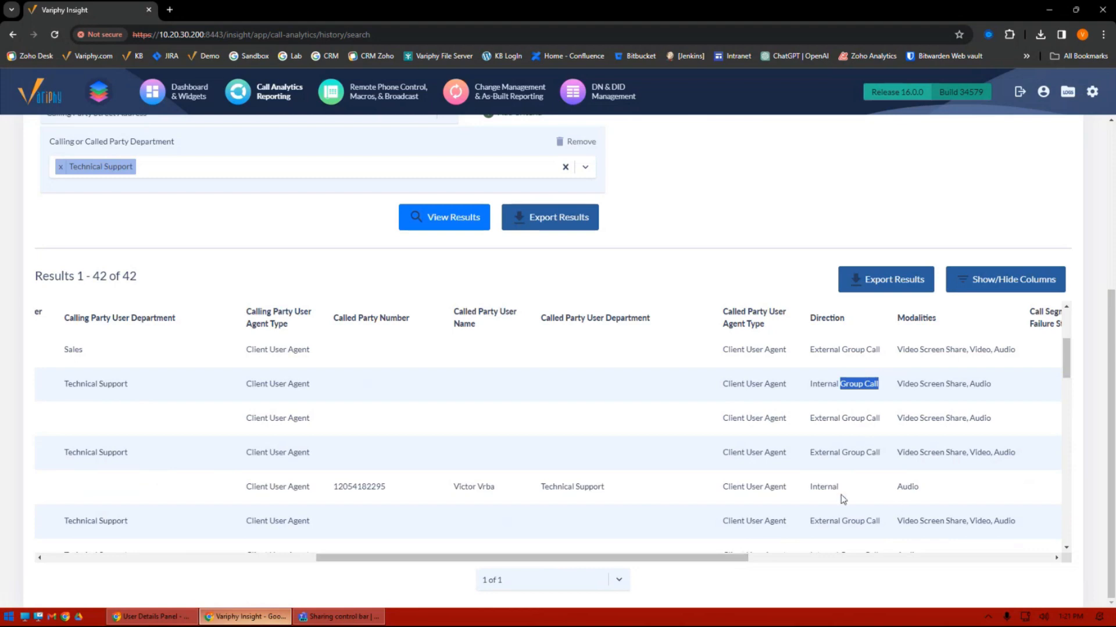
pyautogui.doubleClick(825, 488)
pyautogui.moveTo(720, 561); pyautogui.dragTo(261, 547)
pyautogui.moveTo(446, 561); pyautogui.dragTo(679, 564)
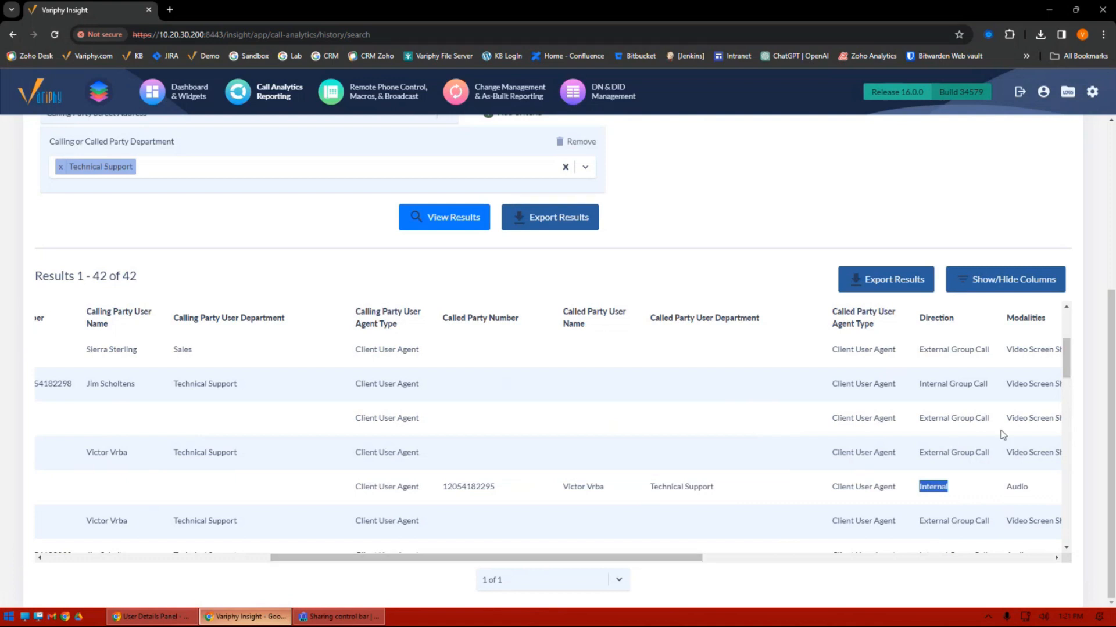
# Expand the Mar 21, 2024 3:59:23 PM external group call and examine its segments' calling party user names, directions and modalities.
pyautogui.moveTo(993, 352); pyautogui.dragTo(954, 363)
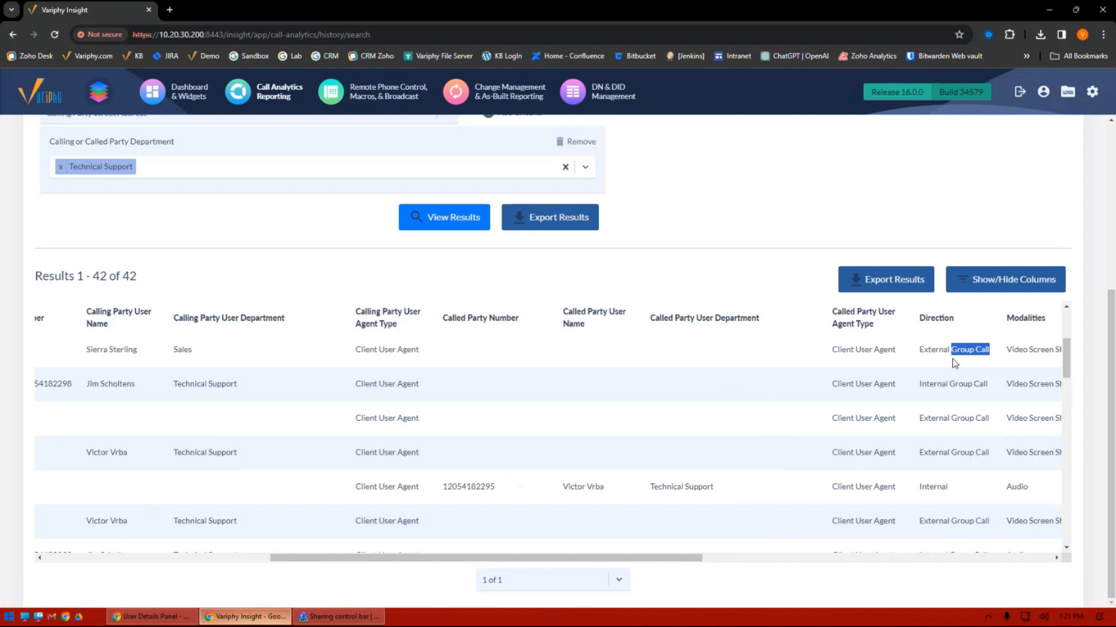
pyautogui.moveTo(610, 562); pyautogui.dragTo(384, 562)
pyautogui.click(48, 351)
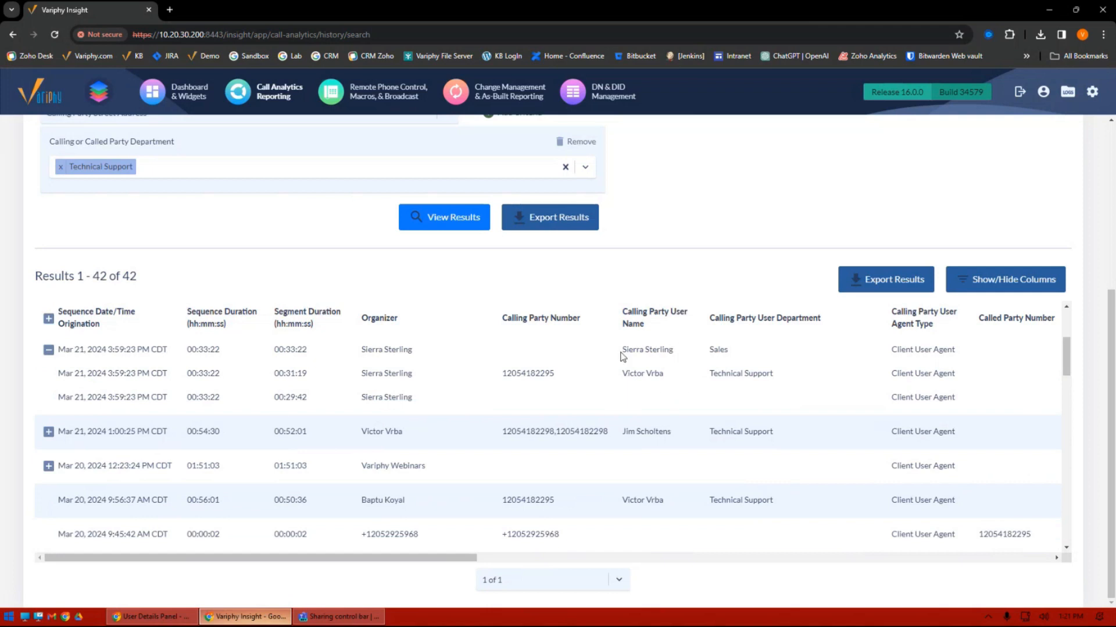
pyautogui.tripleClick(675, 351)
pyautogui.moveTo(672, 381); pyautogui.dragTo(616, 379)
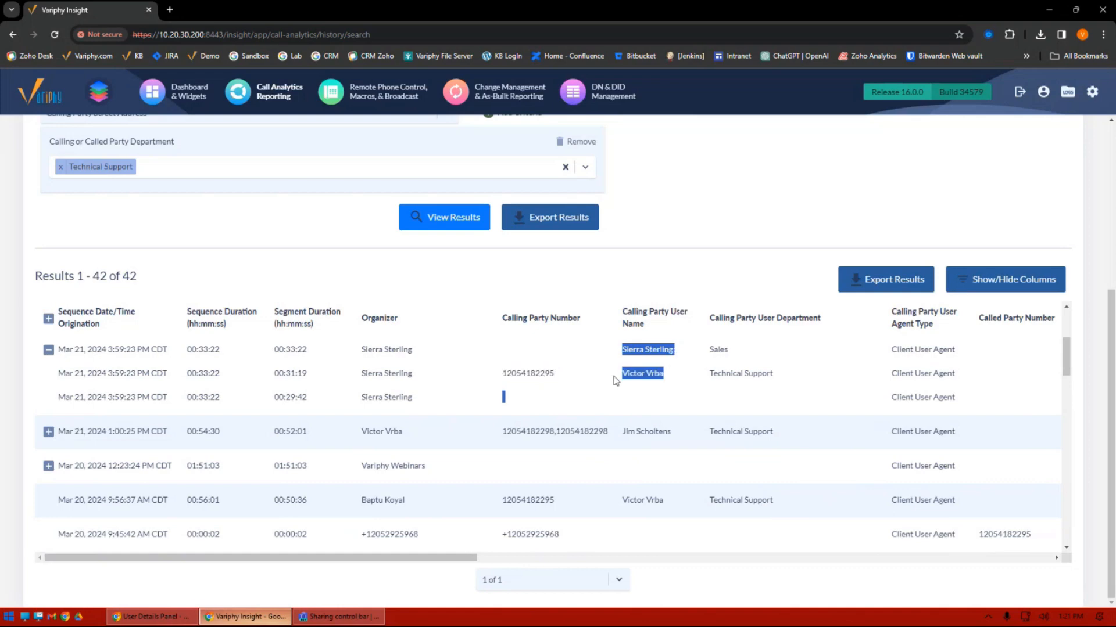
pyautogui.moveTo(455, 559); pyautogui.dragTo(738, 549)
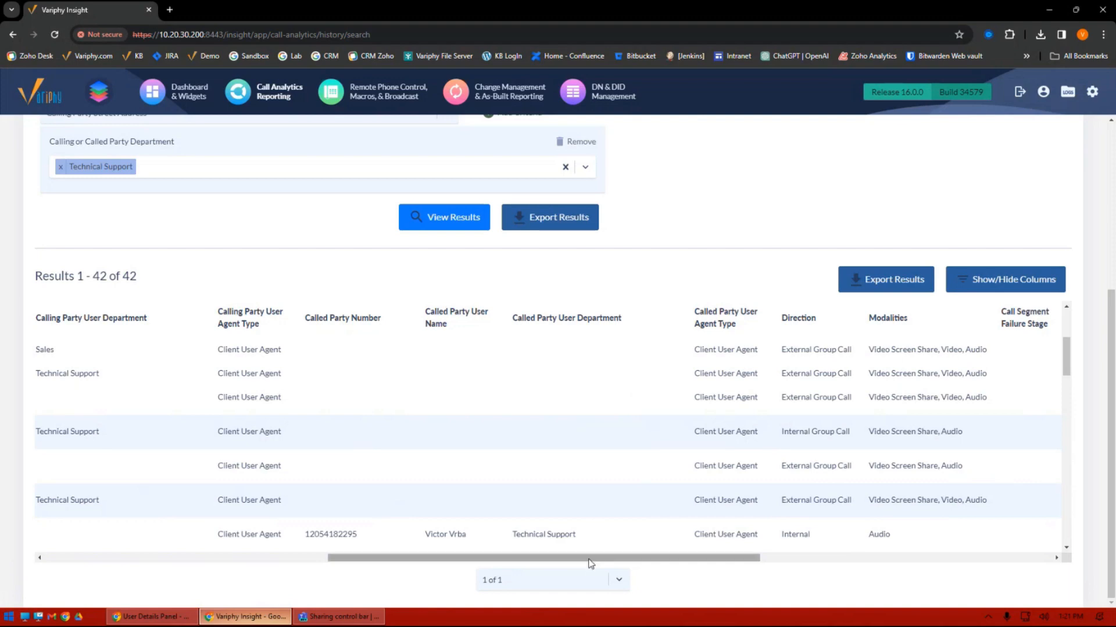
pyautogui.moveTo(590, 559); pyautogui.dragTo(366, 557)
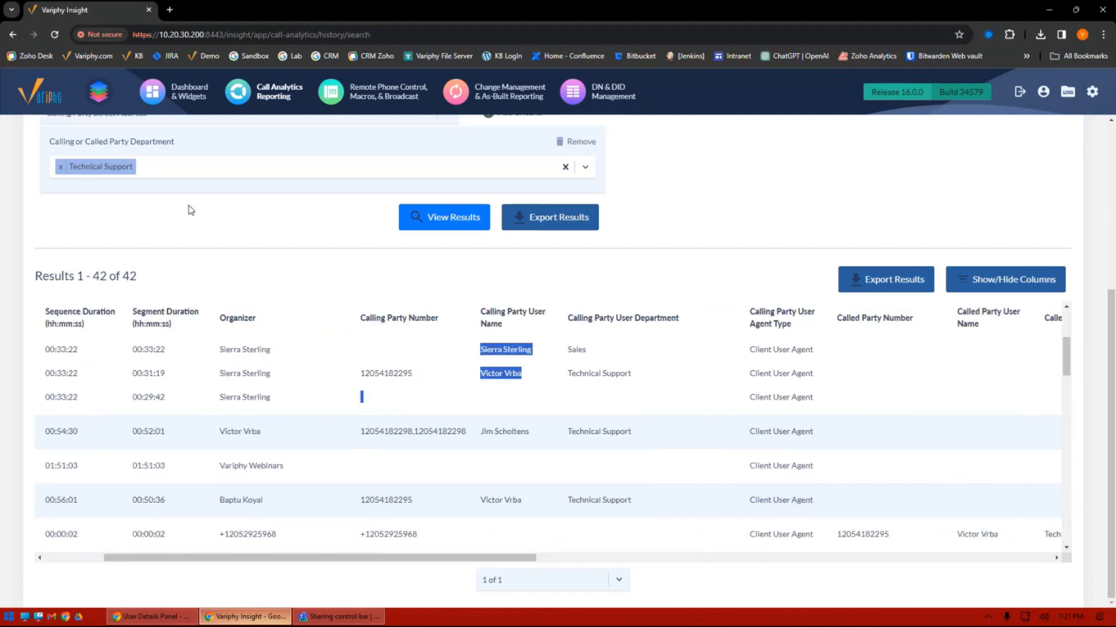
# Start a call history export of the Technical Support search, name it "Tech Dept Sample Report" and enable Save for Future Use.
pyautogui.scroll(2, 194, 221)
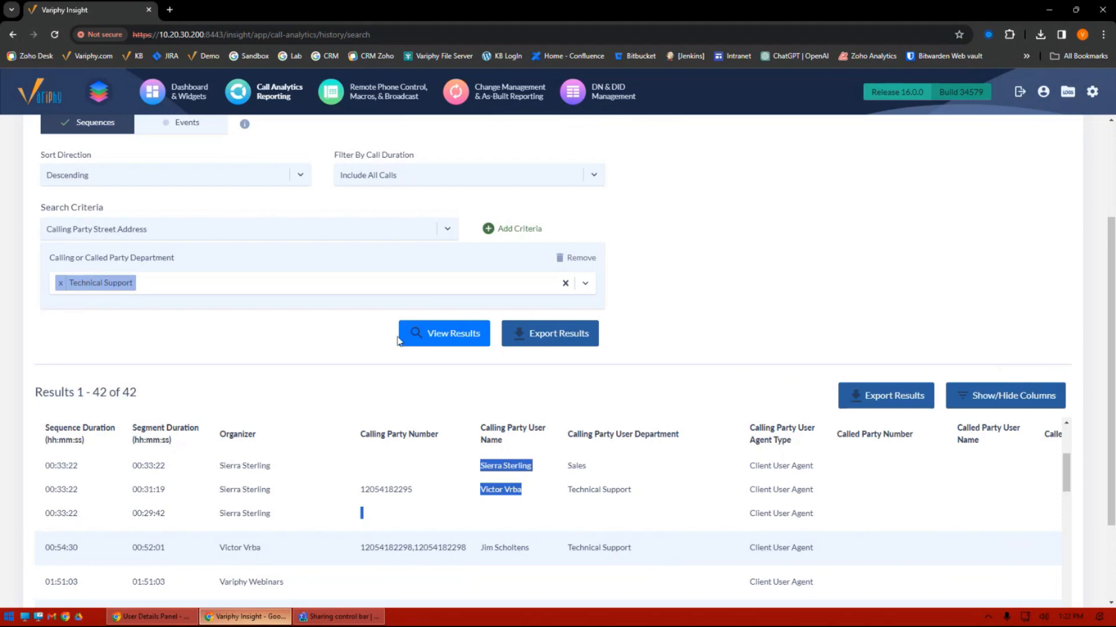
pyautogui.scroll(2, 279, 285)
pyautogui.click(570, 458)
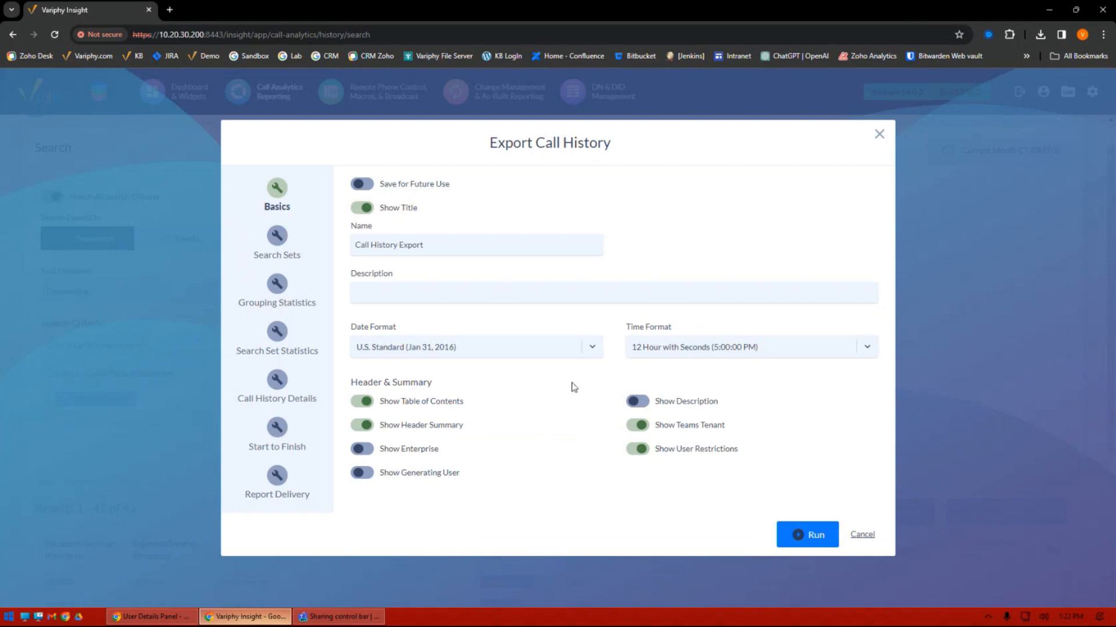
pyautogui.tripleClick(453, 244)
pyautogui.write('Tech Dept')
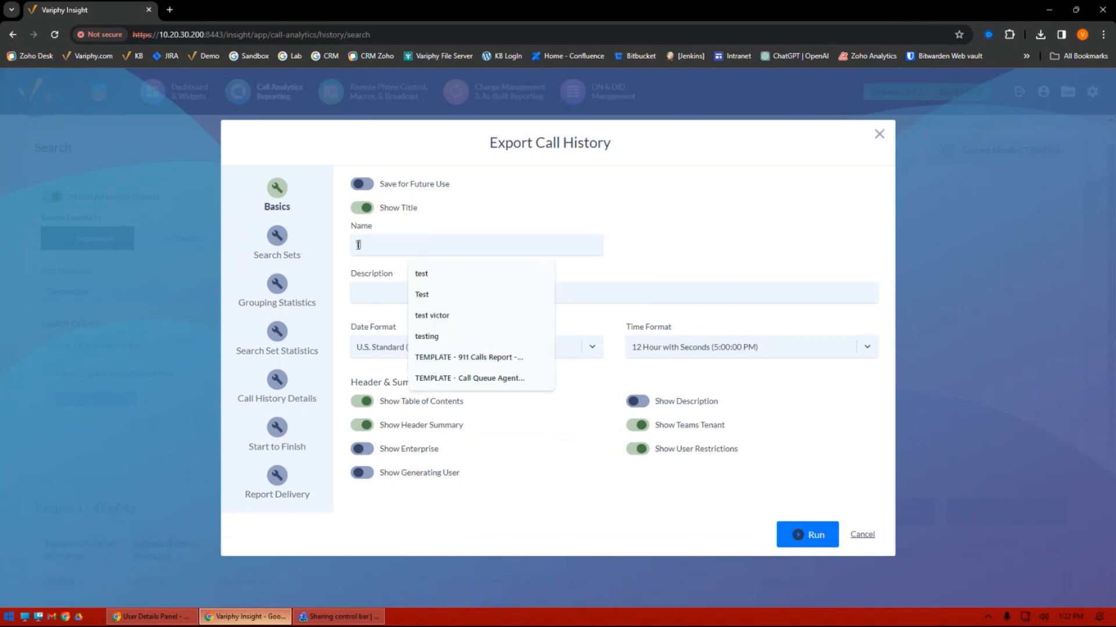
pyautogui.write(' Sam')
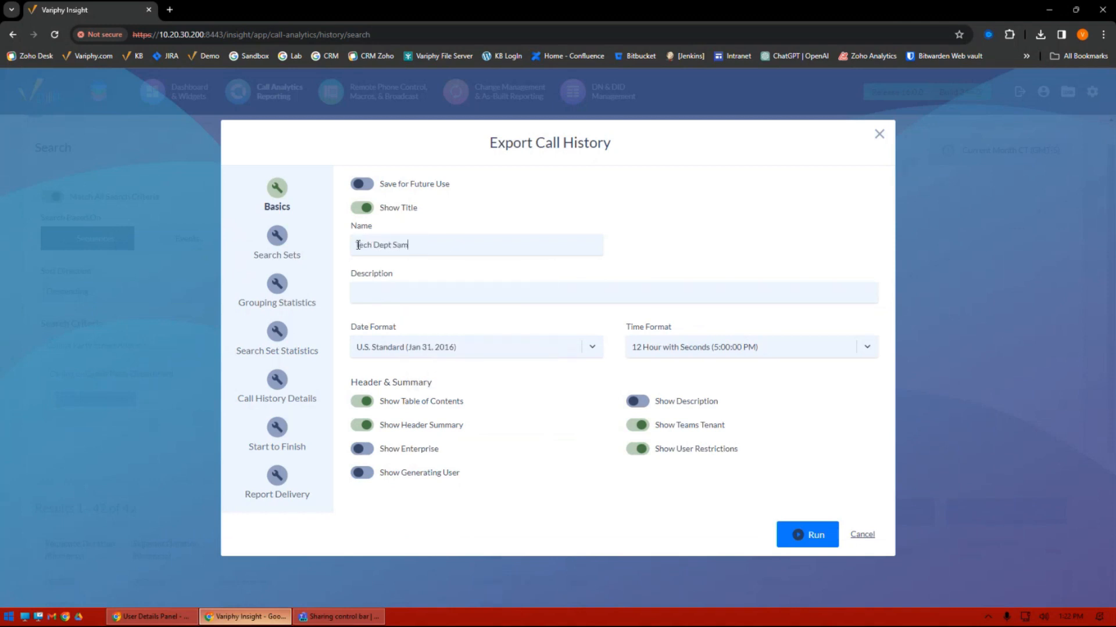
pyautogui.write('ple Report')
pyautogui.click(361, 185)
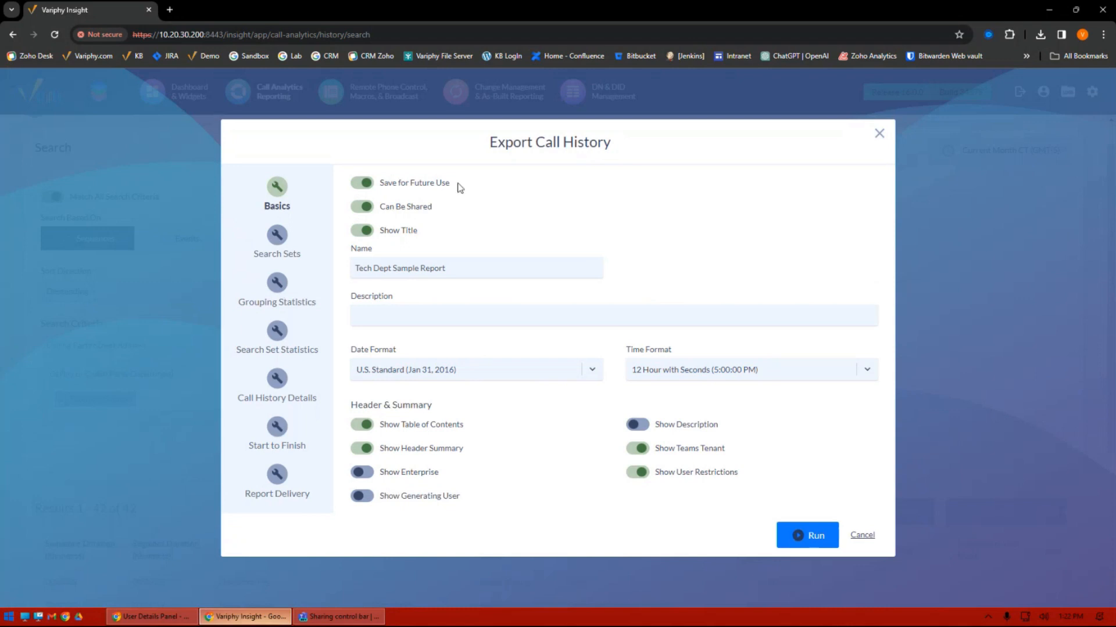
# Review the export's report name, its Ad Hoc Search Set with the Technical Support department criterion, and the selected search set summary data types.
pyautogui.moveTo(478, 274); pyautogui.dragTo(379, 273)
pyautogui.click(665, 249)
pyautogui.click(283, 245)
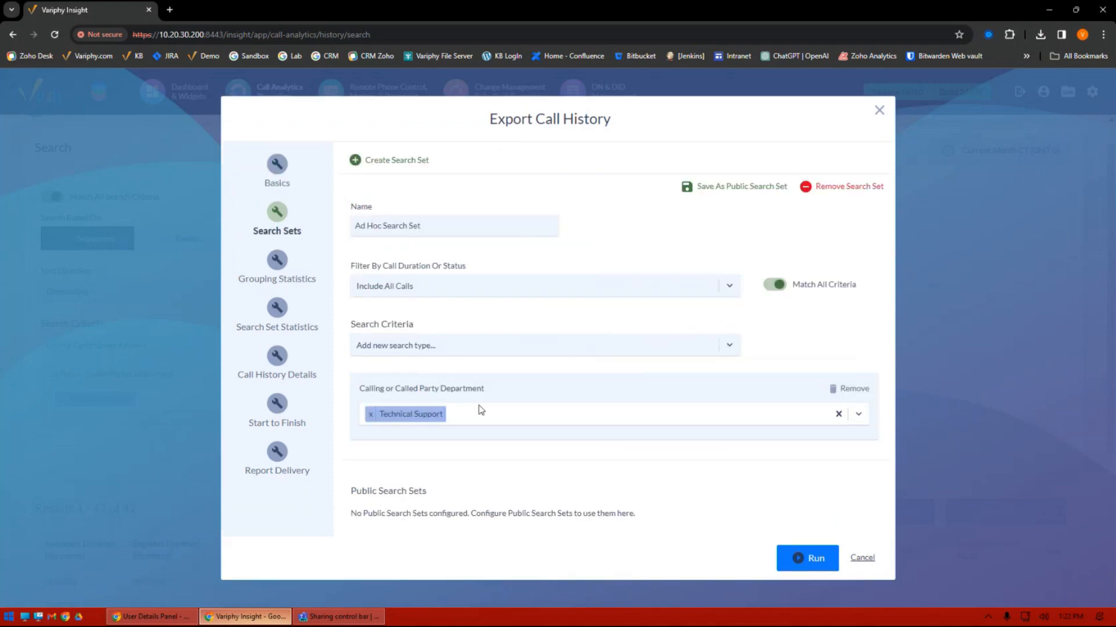
pyautogui.moveTo(439, 228); pyautogui.dragTo(352, 227)
pyautogui.click(442, 229)
pyautogui.click(273, 309)
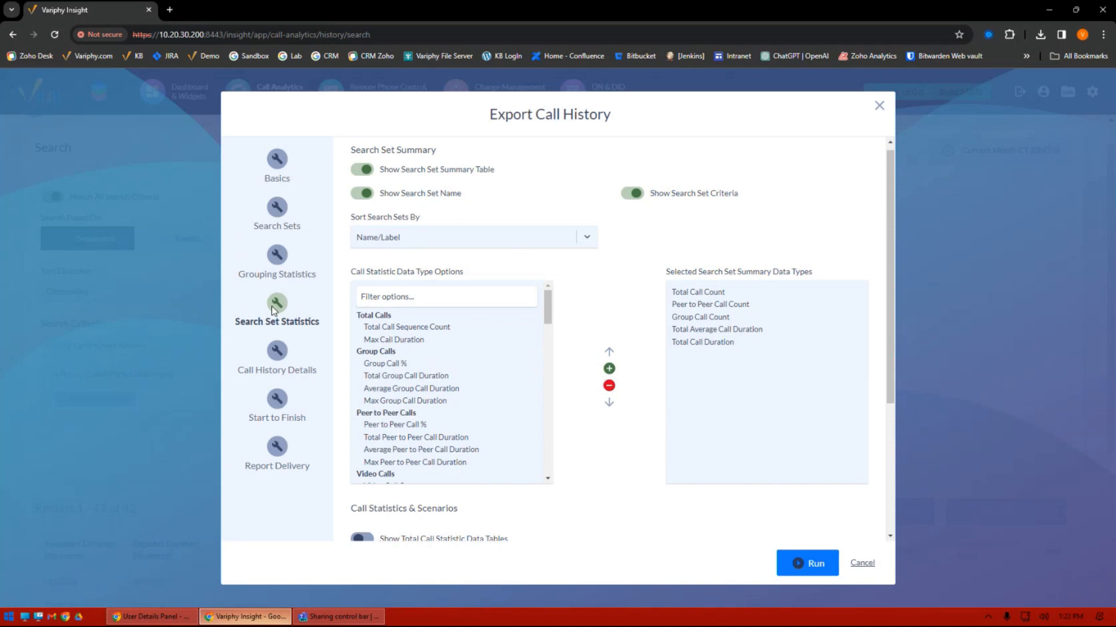
pyautogui.click(292, 211)
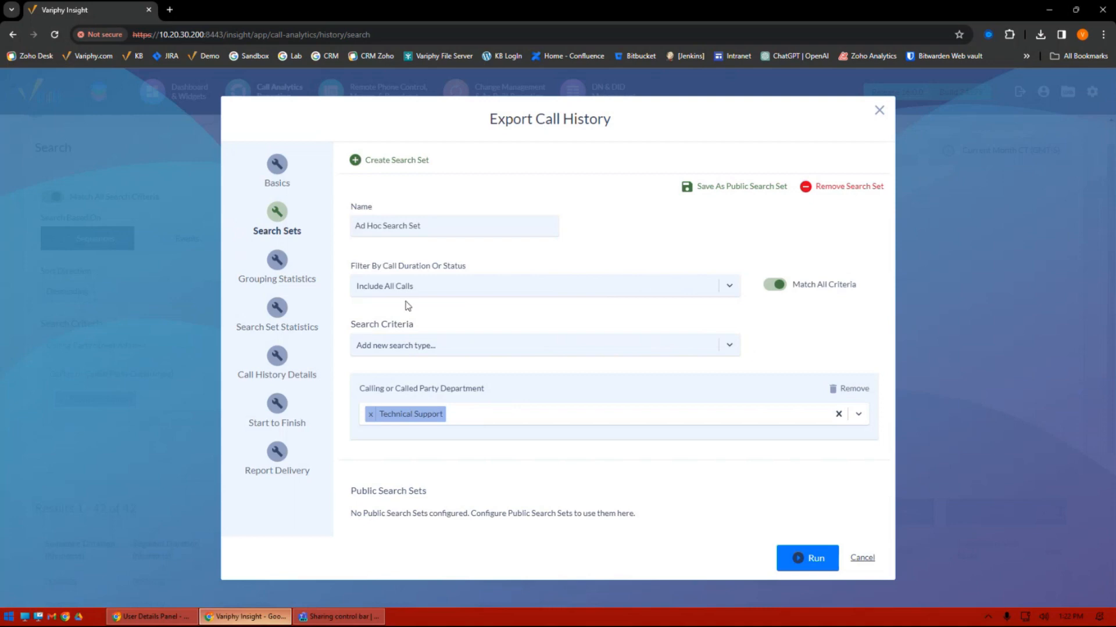
pyautogui.click(277, 308)
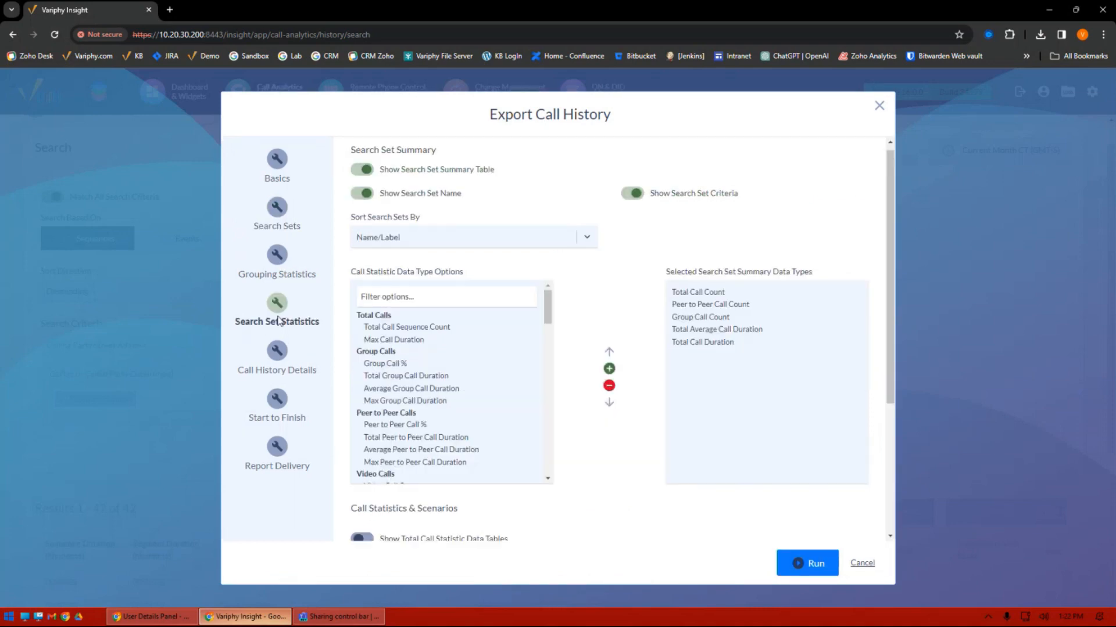
pyautogui.click(729, 305)
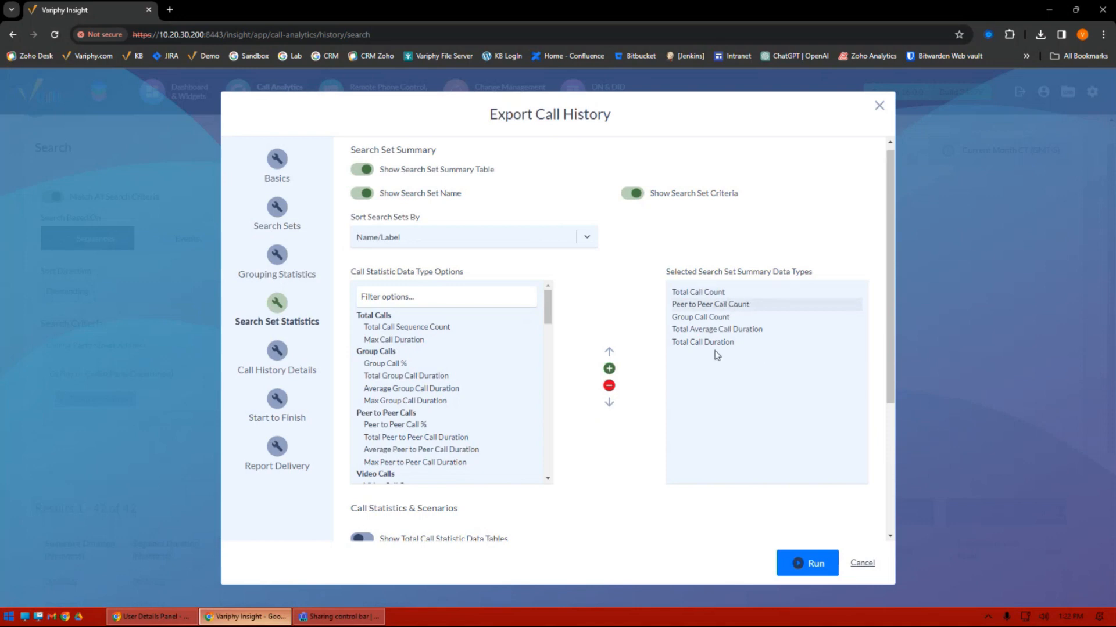
pyautogui.click(702, 318)
pyautogui.click(711, 331)
pyautogui.click(719, 344)
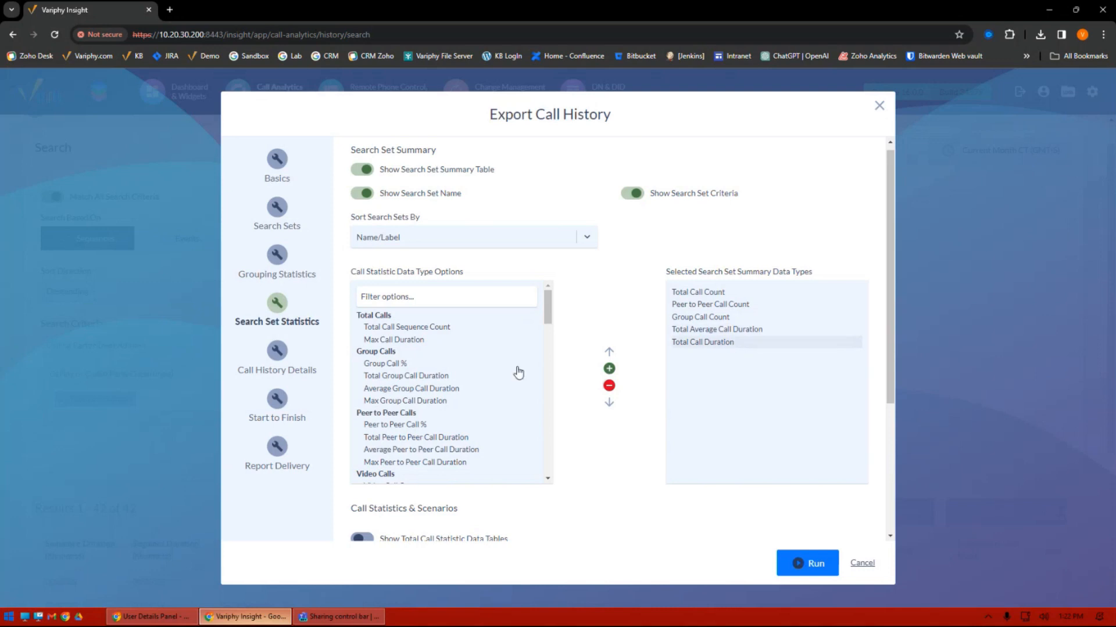
# Add Video Call Count and Screen Share Call Count to the selected search set summary data types.
pyautogui.scroll(-1, 516, 367)
pyautogui.scroll(-2, 516, 367)
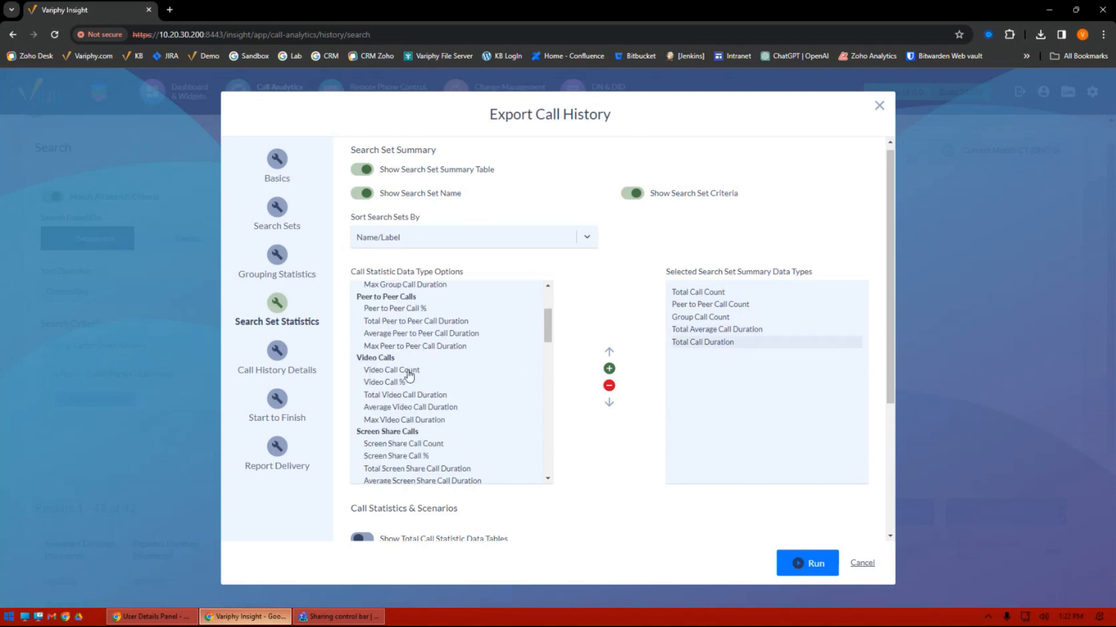
pyautogui.click(406, 370)
pyautogui.click(609, 368)
pyautogui.scroll(1, 496, 379)
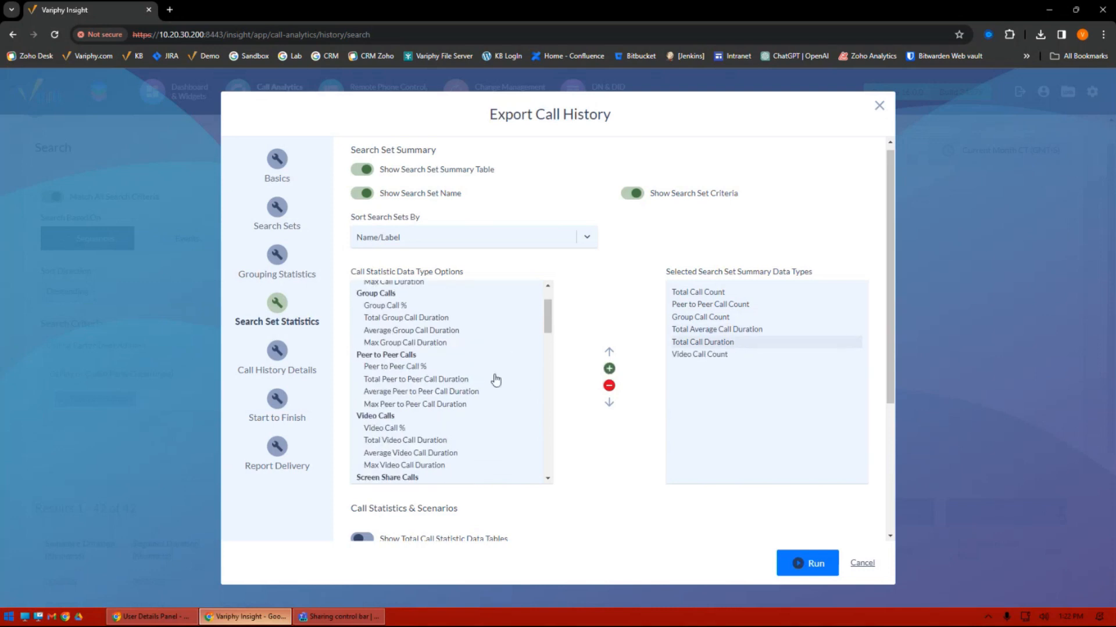
pyautogui.moveTo(549, 316); pyautogui.dragTo(551, 351)
pyautogui.scroll(1, 551, 351)
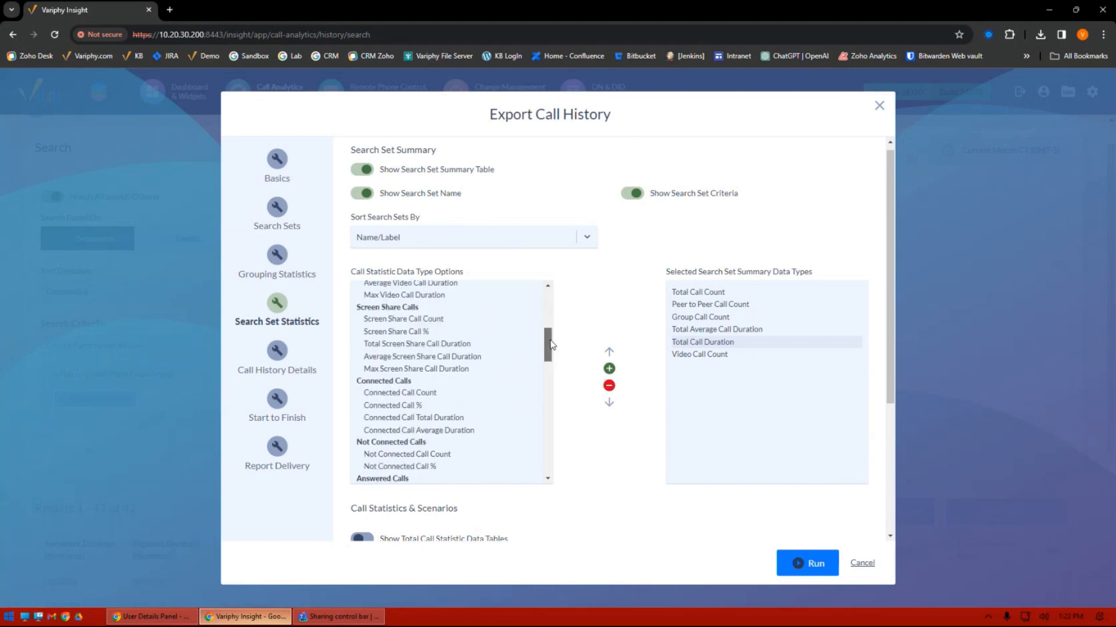
pyautogui.click(439, 323)
pyautogui.click(613, 371)
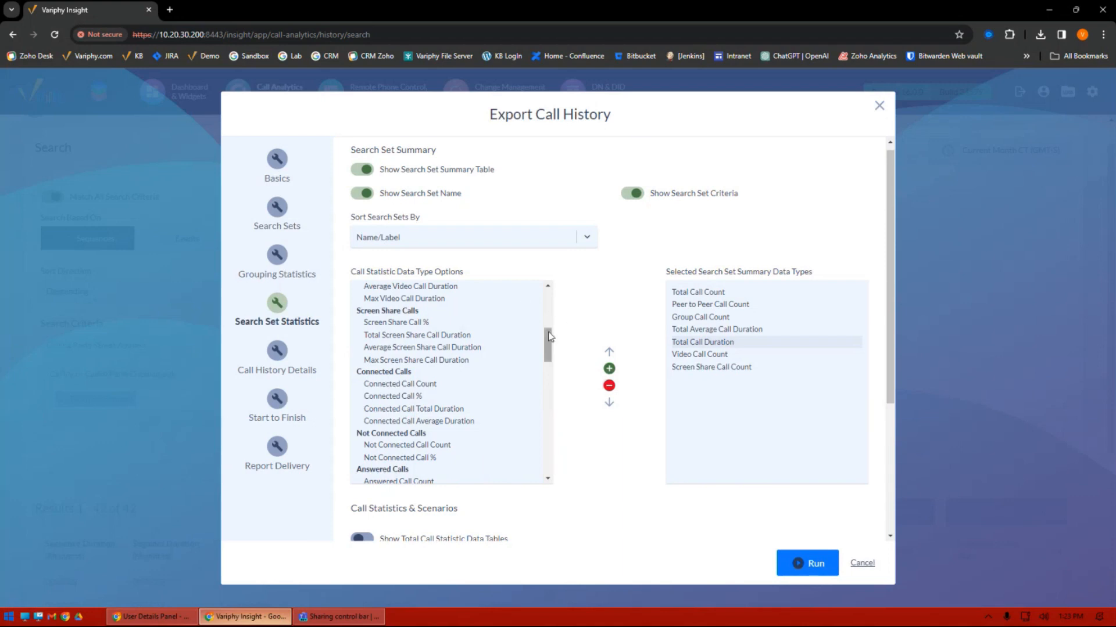
# Add Not Connected Call Count and Voicemail Call Count to the search set summary data types.
pyautogui.scroll(-1, 551, 344)
pyautogui.click(437, 418)
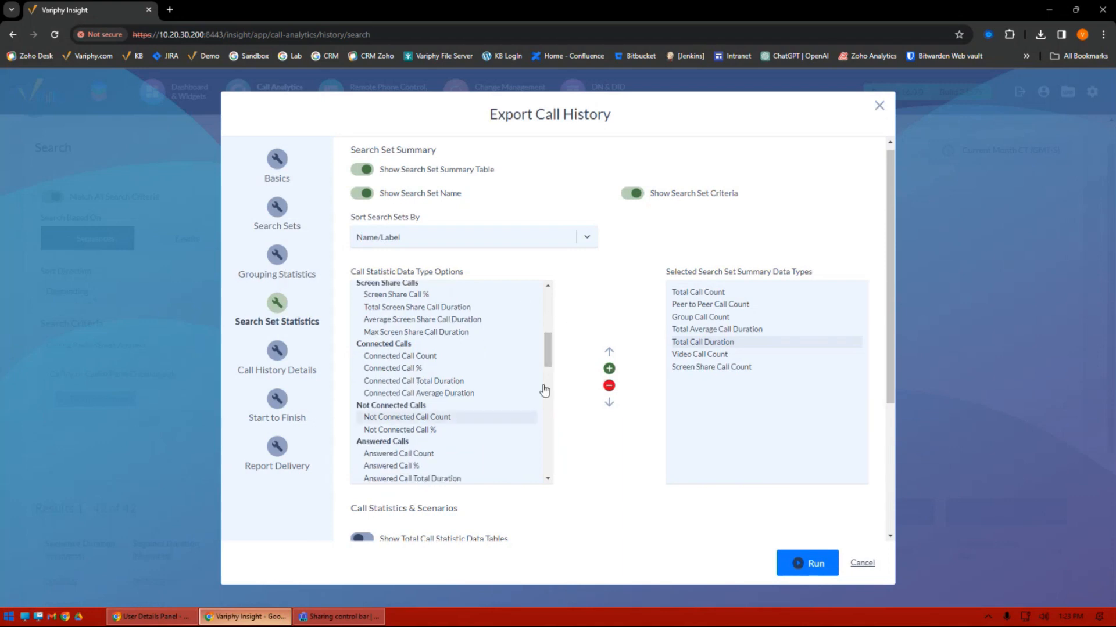
pyautogui.click(609, 369)
pyautogui.moveTo(550, 356); pyautogui.dragTo(548, 373)
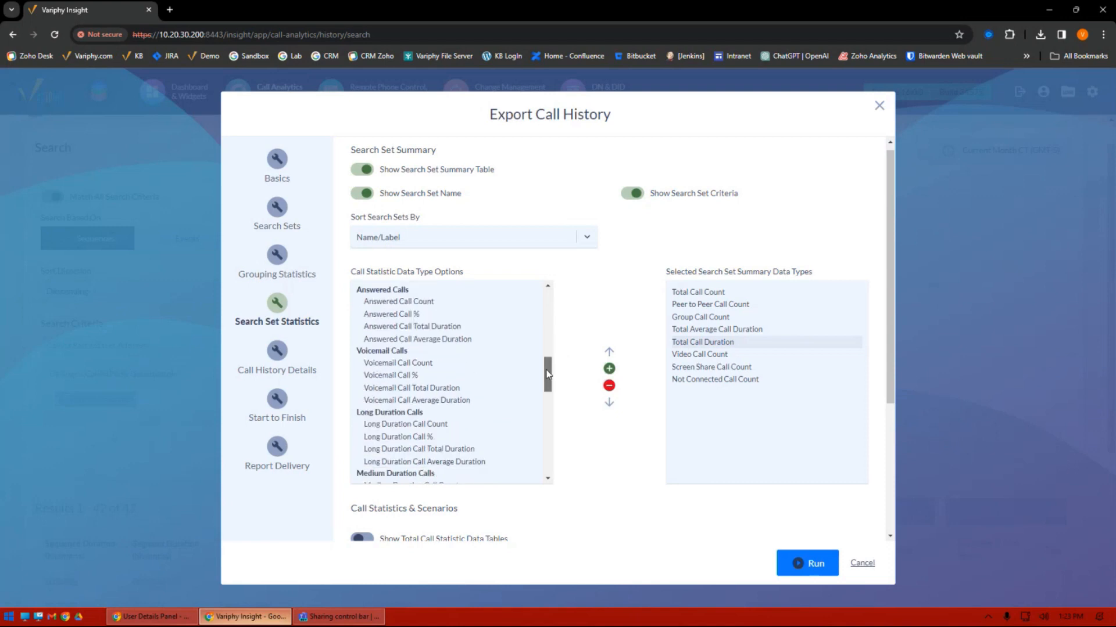
pyautogui.moveTo(547, 374); pyautogui.dragTo(547, 378)
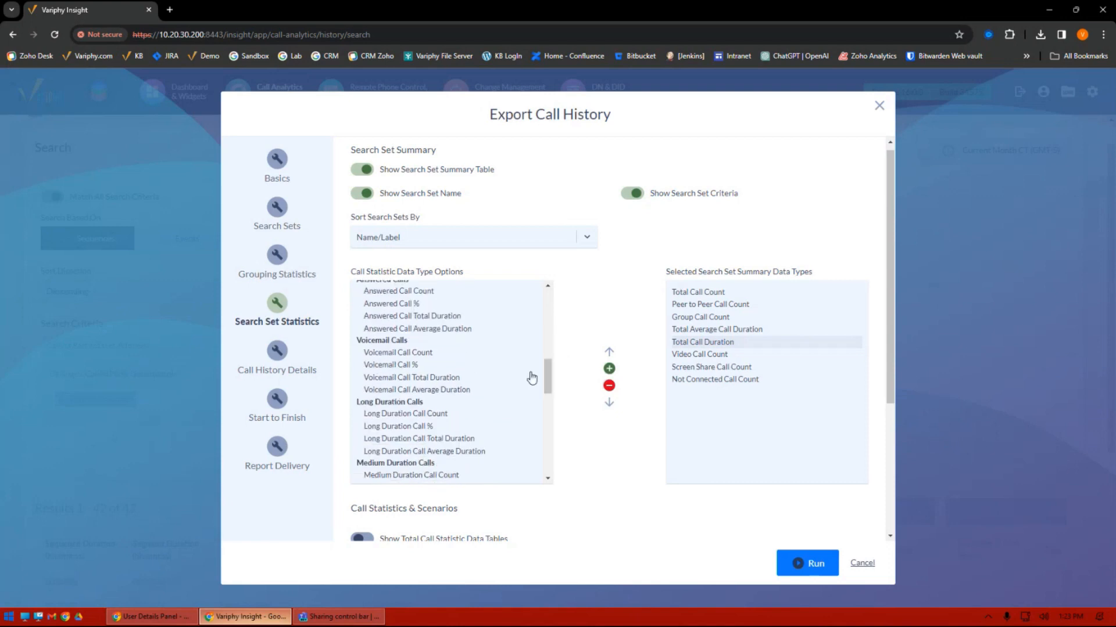
pyautogui.click(439, 353)
pyautogui.click(609, 368)
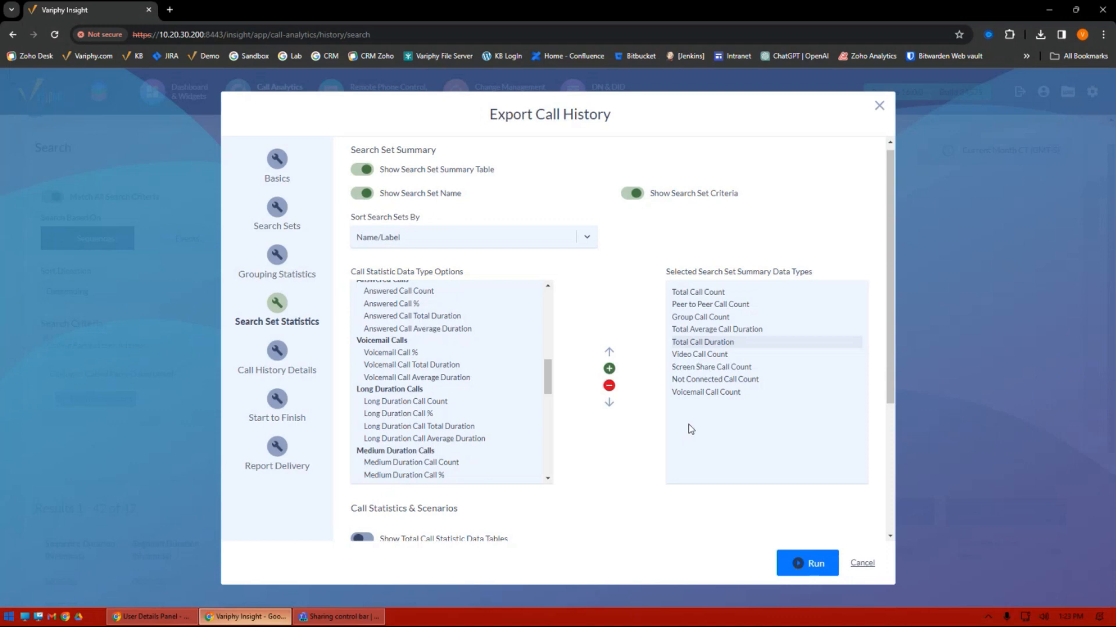
# Add Connected Call Count and Answered Call Count to the search set summary data types.
pyautogui.moveTo(548, 382); pyautogui.dragTo(550, 362)
pyautogui.click(431, 320)
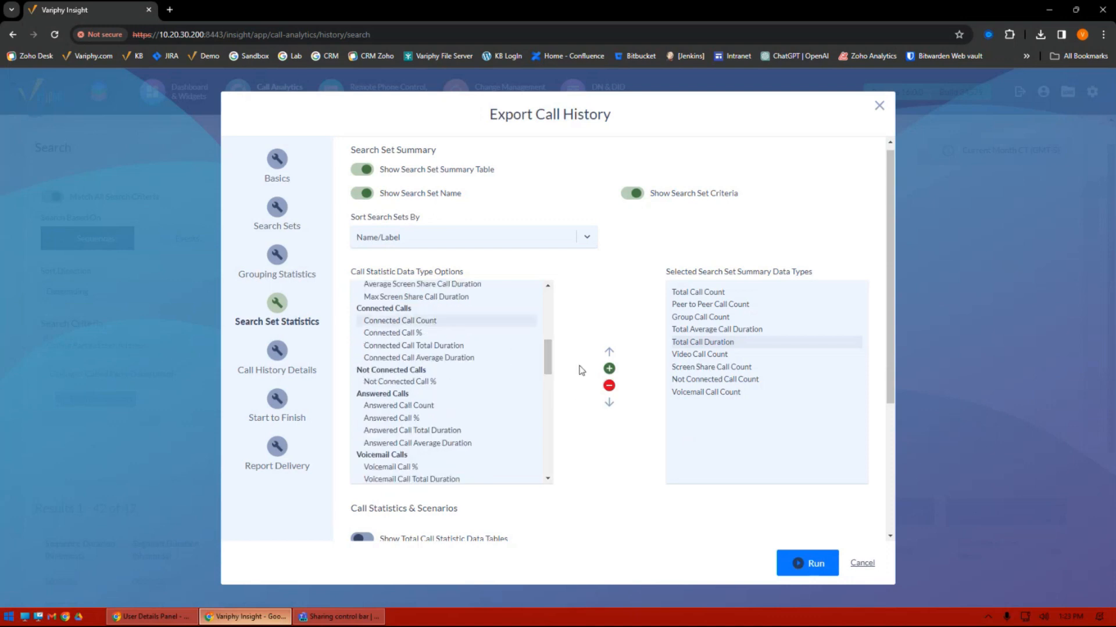
pyautogui.click(609, 368)
pyautogui.click(701, 410)
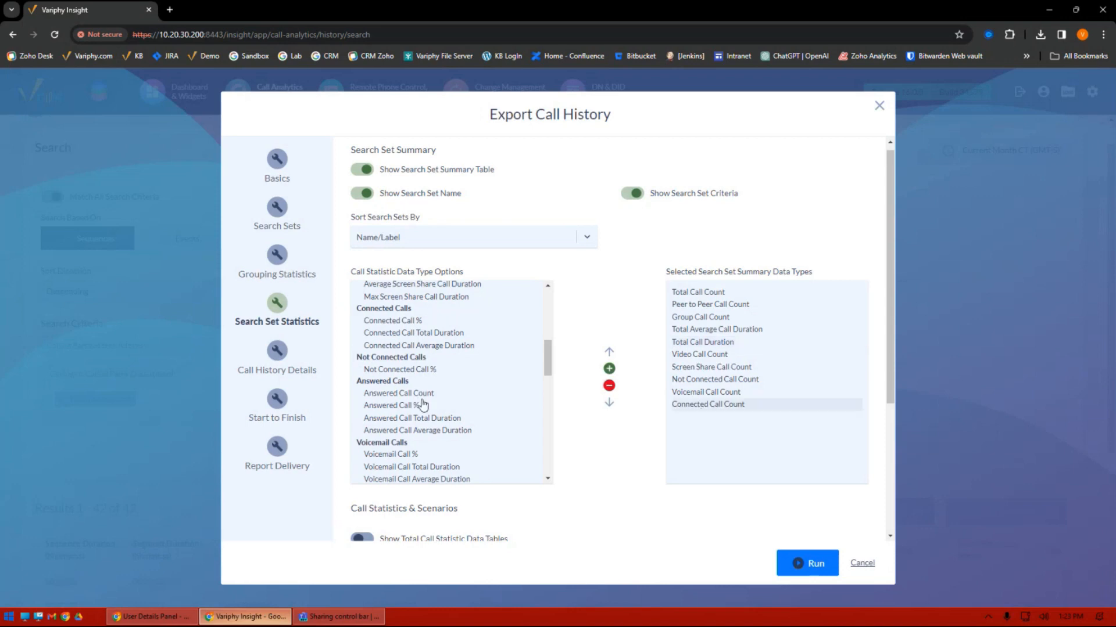
pyautogui.click(428, 394)
pyautogui.click(608, 369)
pyautogui.click(700, 394)
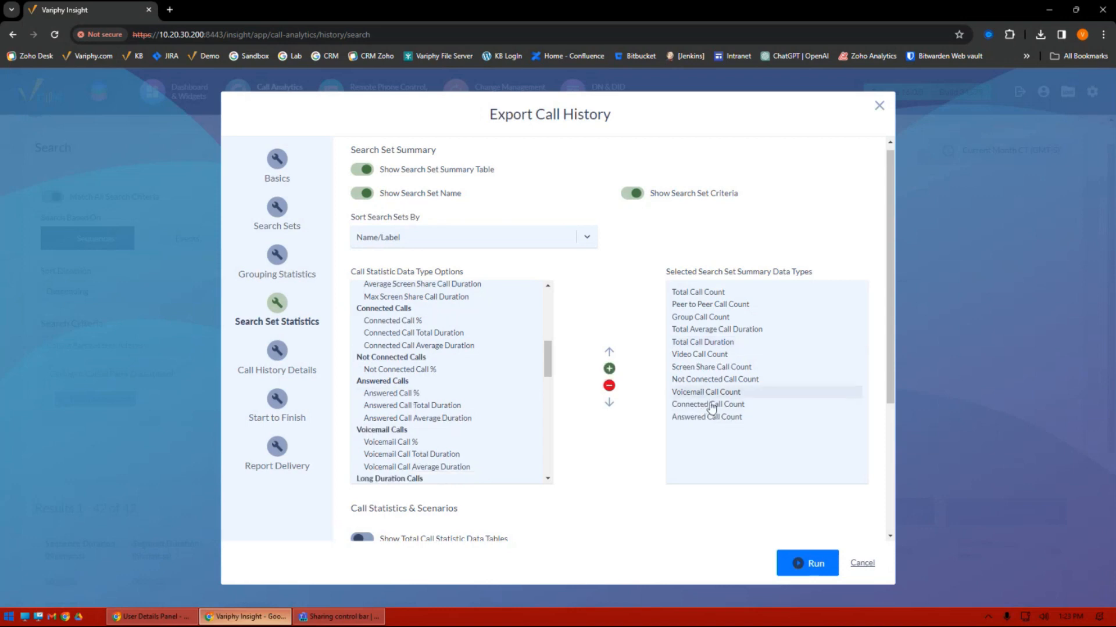
# Reorder the summary data types so that Answered Call Count and Connected Call Count come directly before Not Connected Call Count.
pyautogui.click(689, 418)
pyautogui.click(609, 352)
pyautogui.click(609, 352)
pyautogui.click(609, 352)
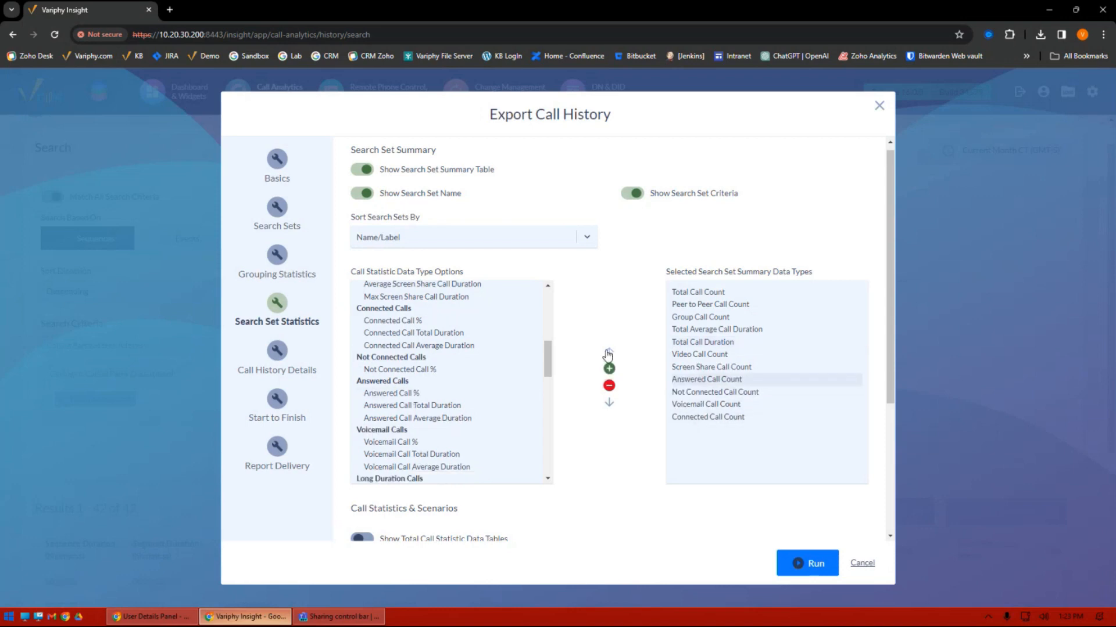
pyautogui.click(686, 417)
pyautogui.click(609, 352)
pyautogui.click(609, 352)
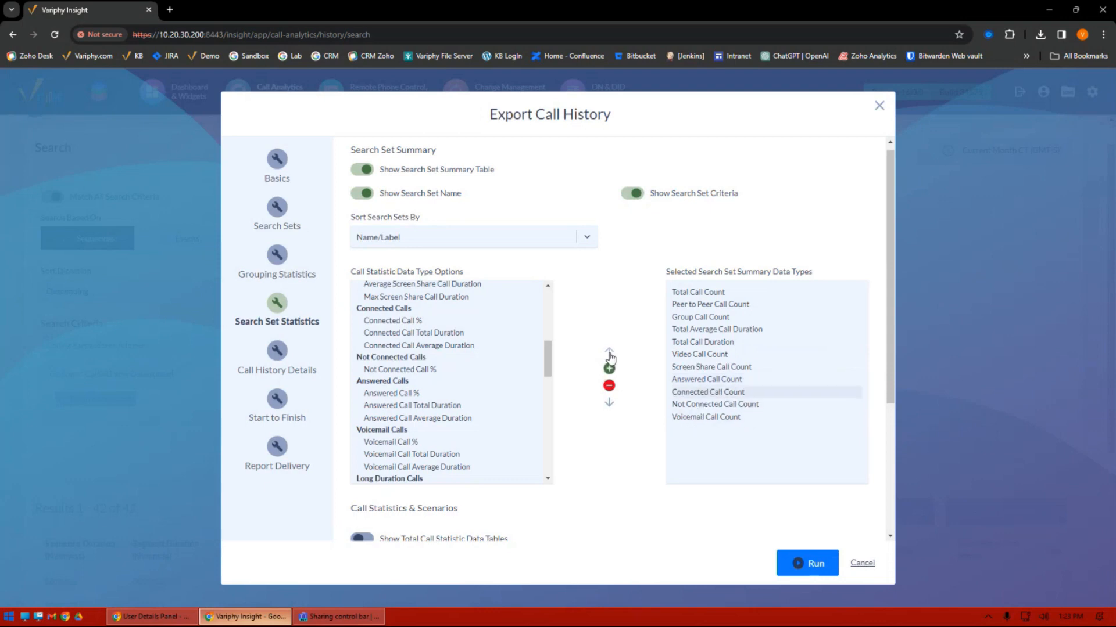
# Move the Answered, Connected, Not Connected and Voicemail Call Count data types together to directly below Total Call Count.
pyautogui.click(695, 420)
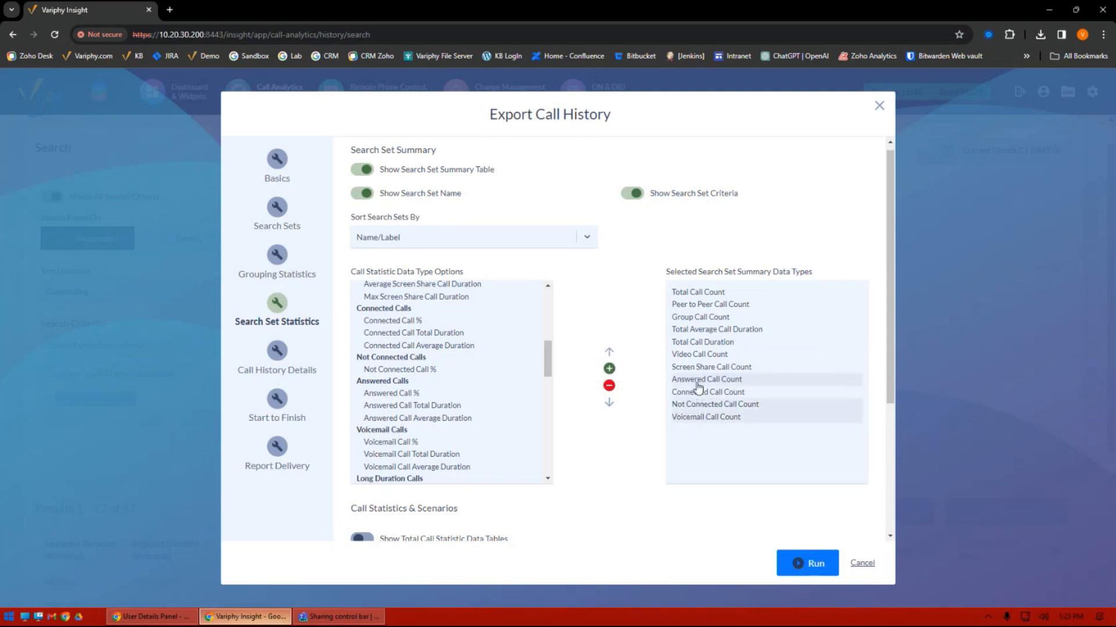
pyautogui.click(700, 393)
pyautogui.moveTo(703, 382); pyautogui.dragTo(668, 424)
pyautogui.click(609, 353)
pyautogui.click(609, 353)
pyautogui.click(609, 353)
pyautogui.click(609, 352)
pyautogui.click(609, 353)
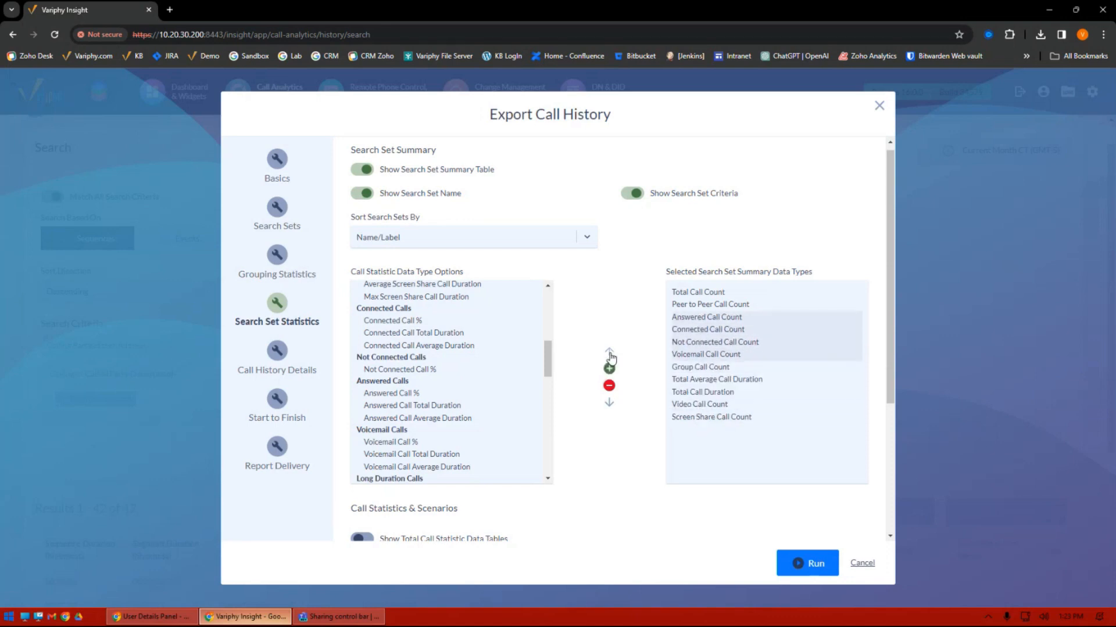
pyautogui.click(609, 353)
pyautogui.click(723, 293)
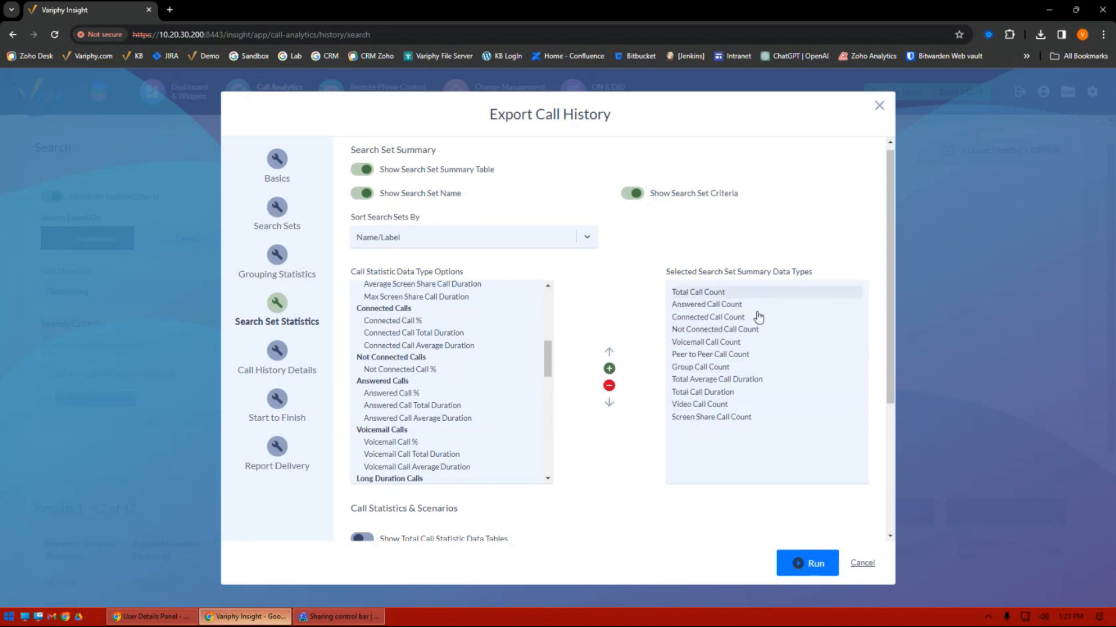
# Set the report's file output format to HTML, check its name in the basic settings, and run the export.
pyautogui.click(277, 400)
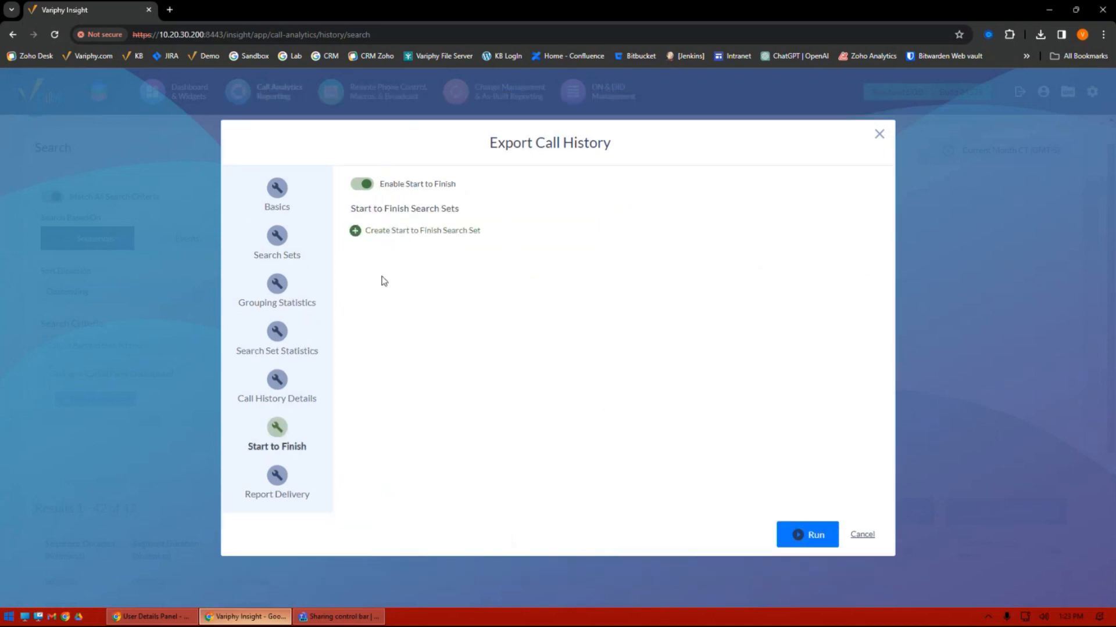
pyautogui.click(276, 487)
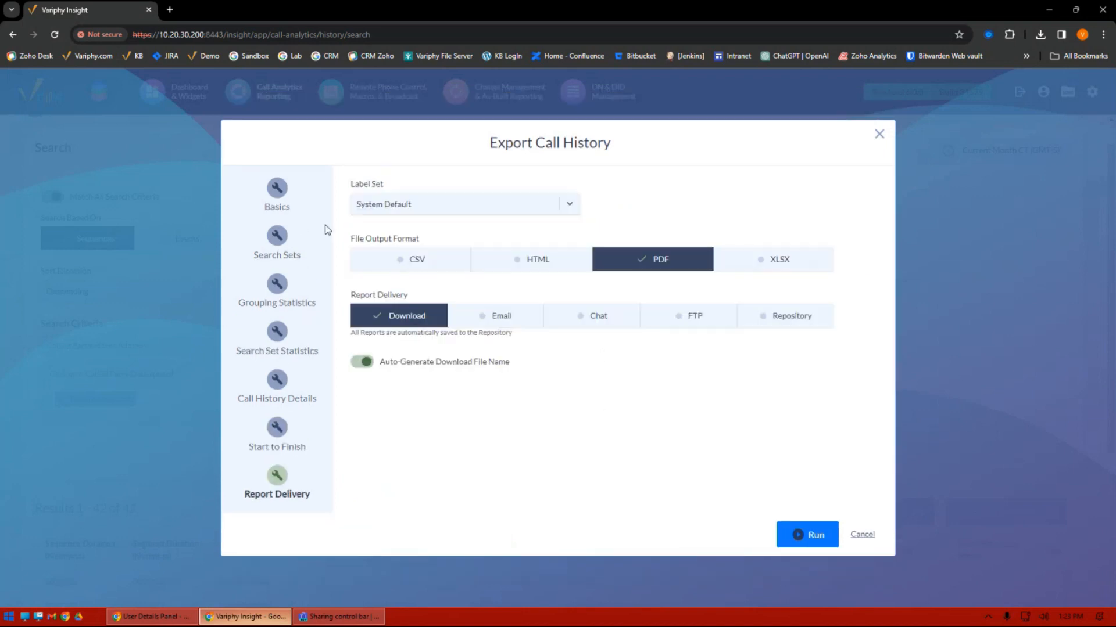
pyautogui.click(549, 267)
pyautogui.click(277, 191)
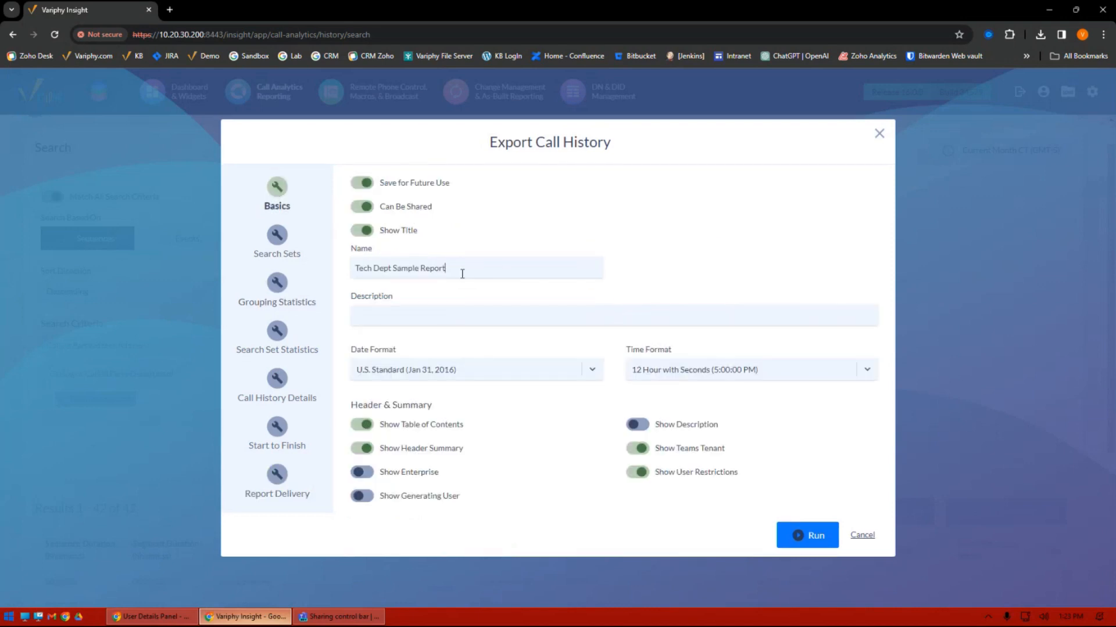
pyautogui.moveTo(462, 269); pyautogui.dragTo(364, 273)
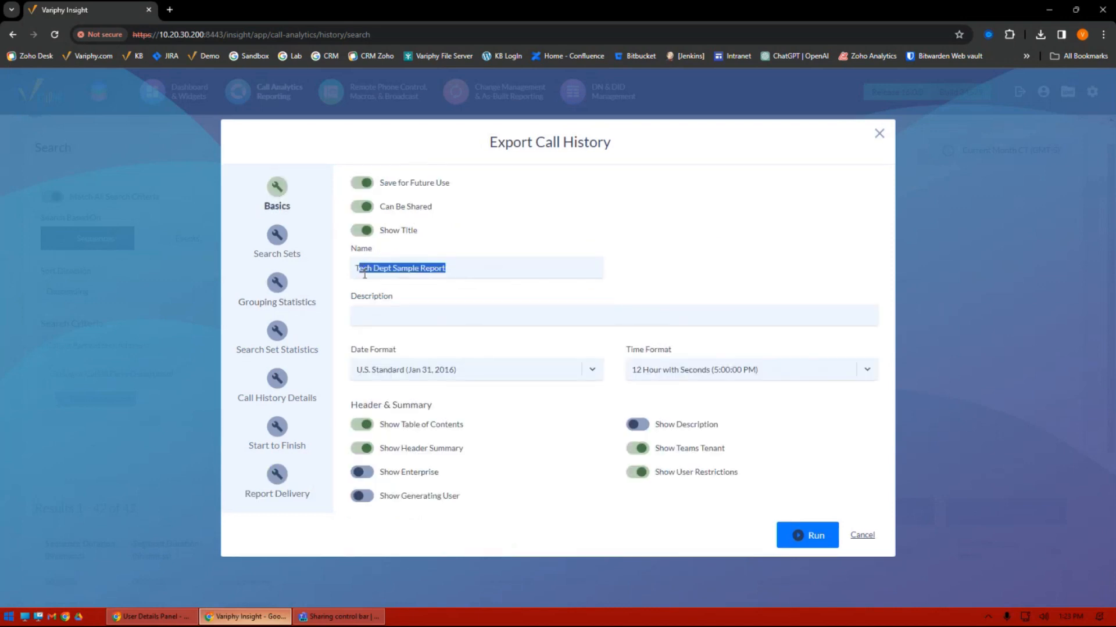
pyautogui.click(796, 533)
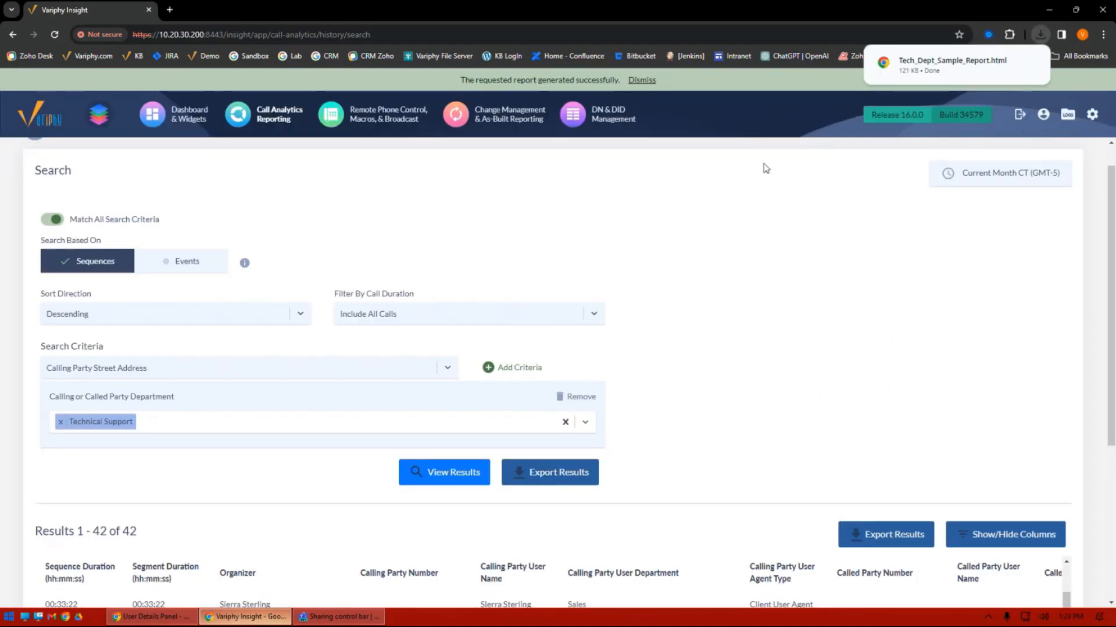
# Open the downloaded Tech_Dept_Sample_Report.html and examine the total, answered and connected call counts in the Search Criteria Summary.
pyautogui.click(929, 65)
pyautogui.hotkey('ctrl', '+')
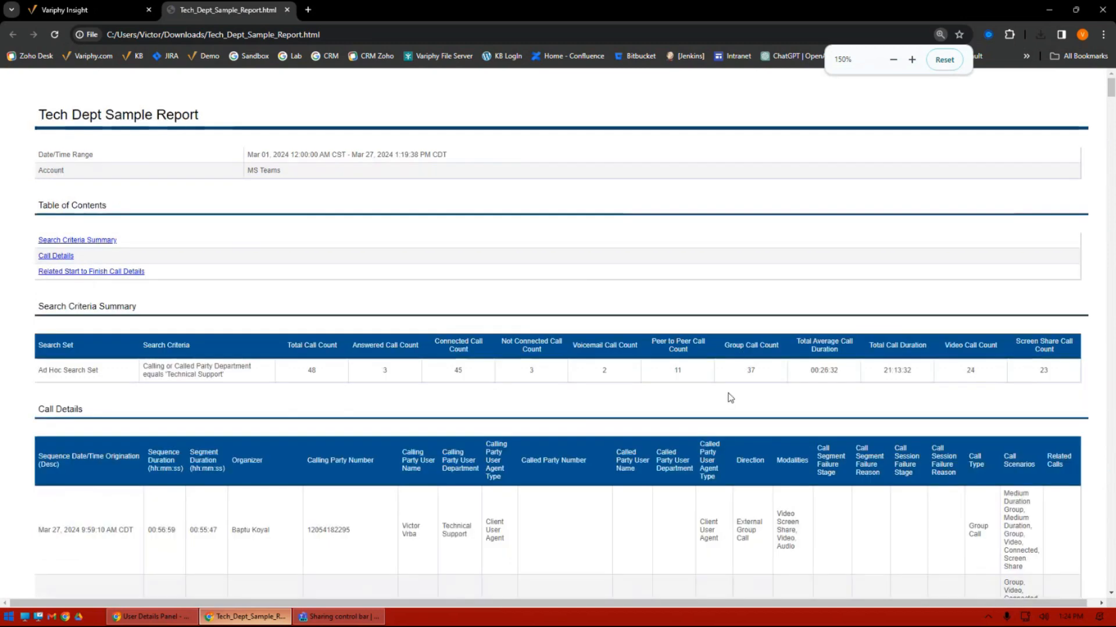
pyautogui.scroll(-1, 728, 394)
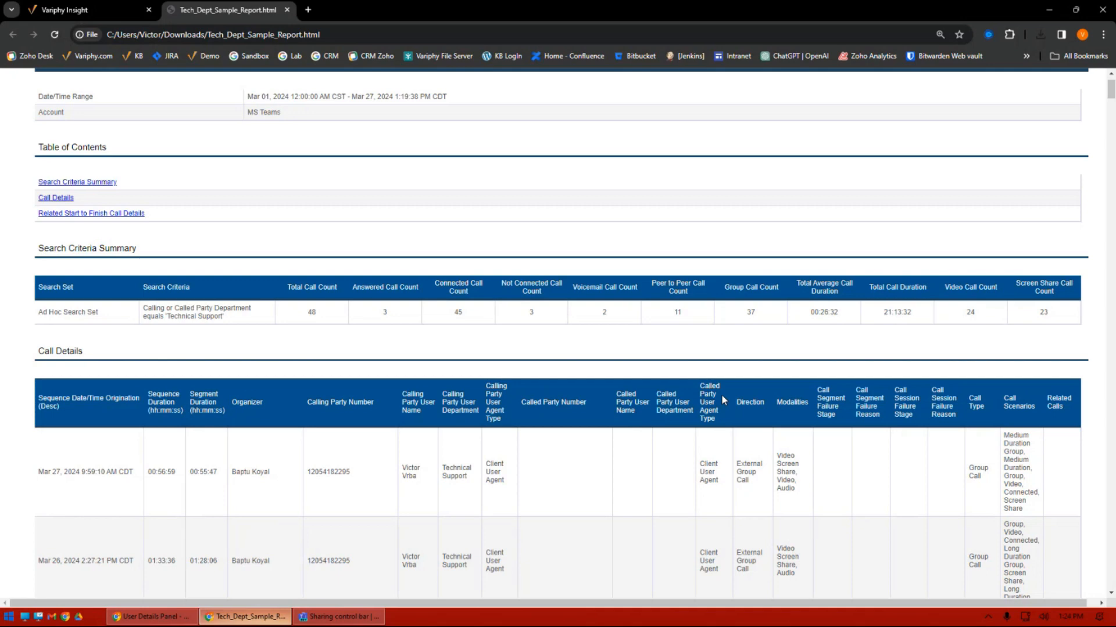
pyautogui.moveTo(318, 308); pyautogui.dragTo(287, 317)
pyautogui.moveTo(402, 315); pyautogui.dragTo(368, 320)
pyautogui.moveTo(467, 314); pyautogui.dragTo(443, 320)
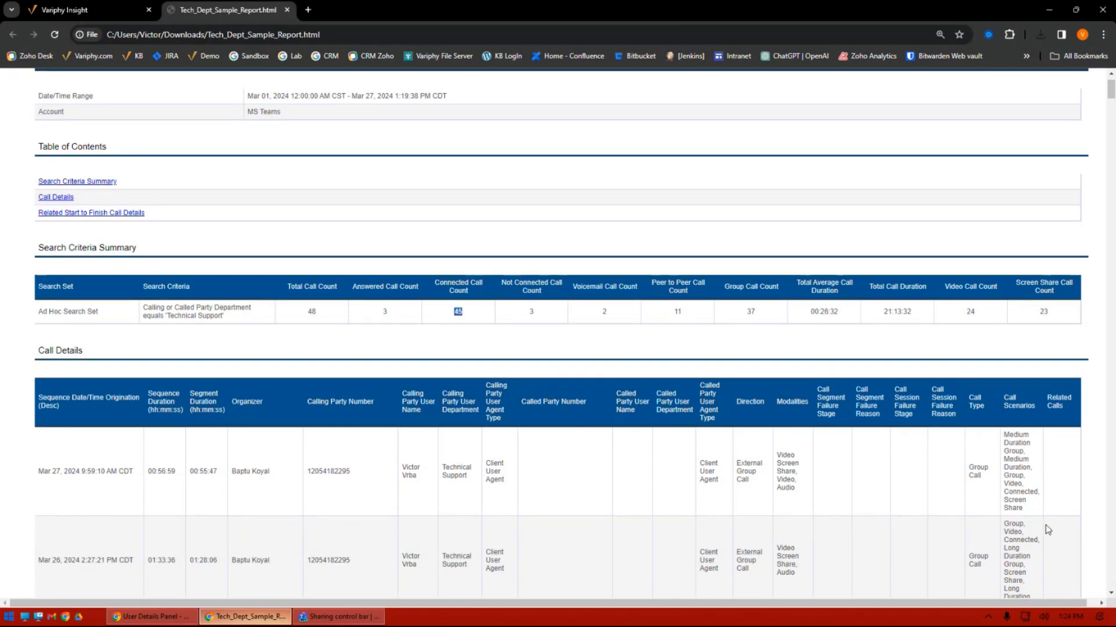
# Examine the Call Details table, focusing on the Call Scenarios of the Mar 27, 2024 9:59:10 AM group call.
pyautogui.scroll(-1, 1043, 526)
pyautogui.scroll(-3, 889, 454)
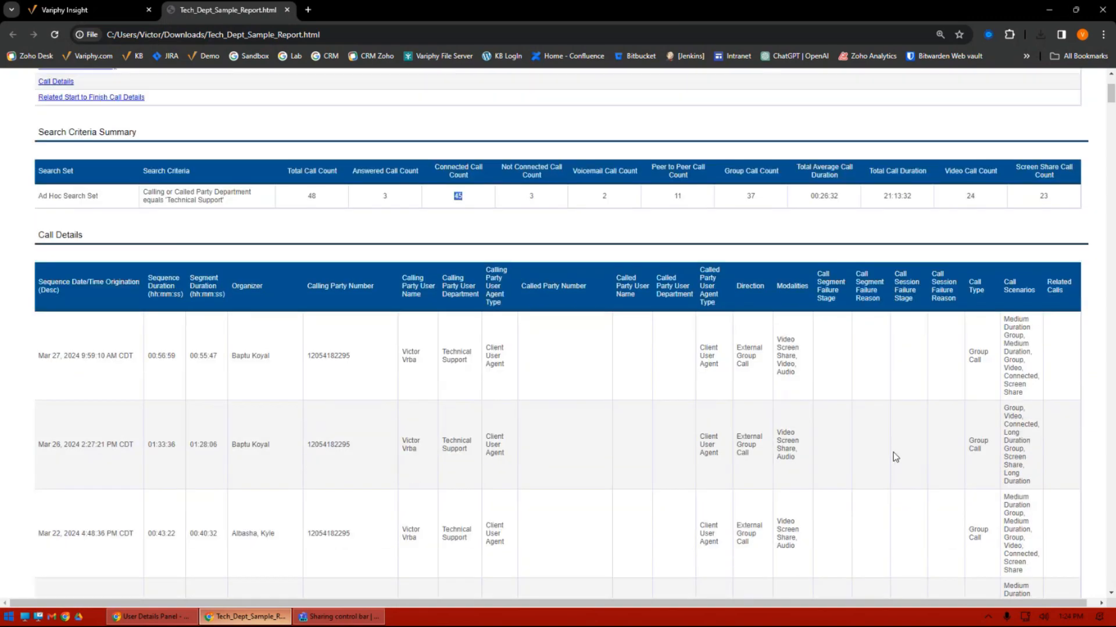
pyautogui.scroll(3, 895, 462)
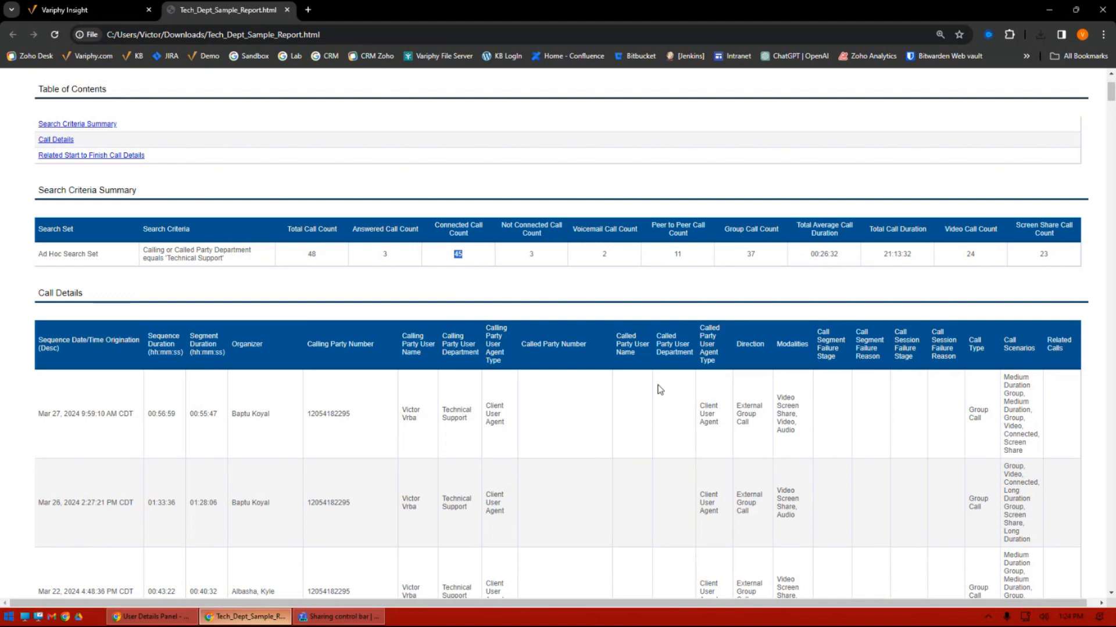
pyautogui.moveTo(1039, 436); pyautogui.dragTo(1004, 440)
pyautogui.click(862, 431)
# Search the report for "answ" and examine the calling and called party details of the answered Mar 20, 2024 9:45:42 AM call.
pyautogui.hotkey('ctrl', 'f')
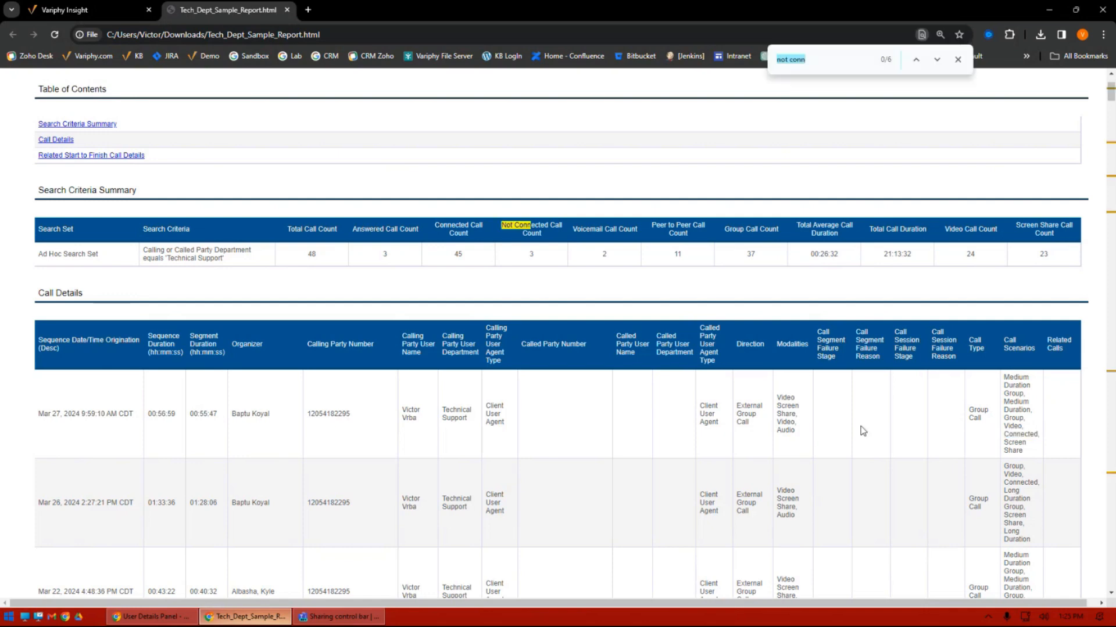
pyautogui.write('answ')
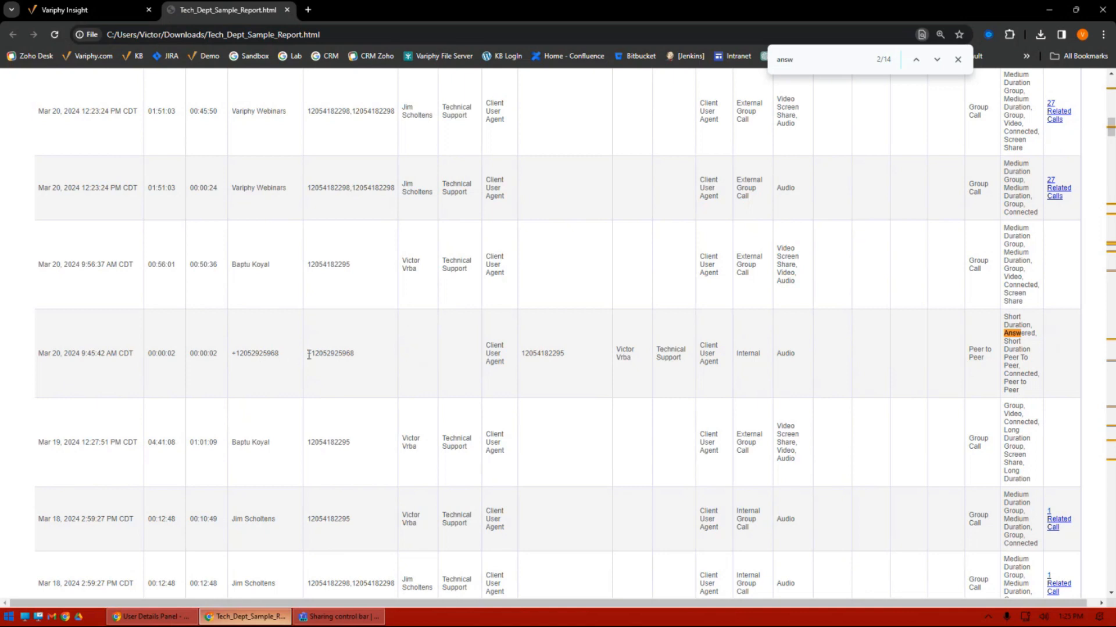
pyautogui.moveTo(308, 354); pyautogui.dragTo(357, 355)
pyautogui.doubleClick(618, 359)
pyautogui.moveTo(219, 356); pyautogui.dragTo(194, 355)
pyautogui.moveTo(693, 361); pyautogui.dragTo(658, 349)
pyautogui.click(774, 355)
pyautogui.scroll(20, 772, 350)
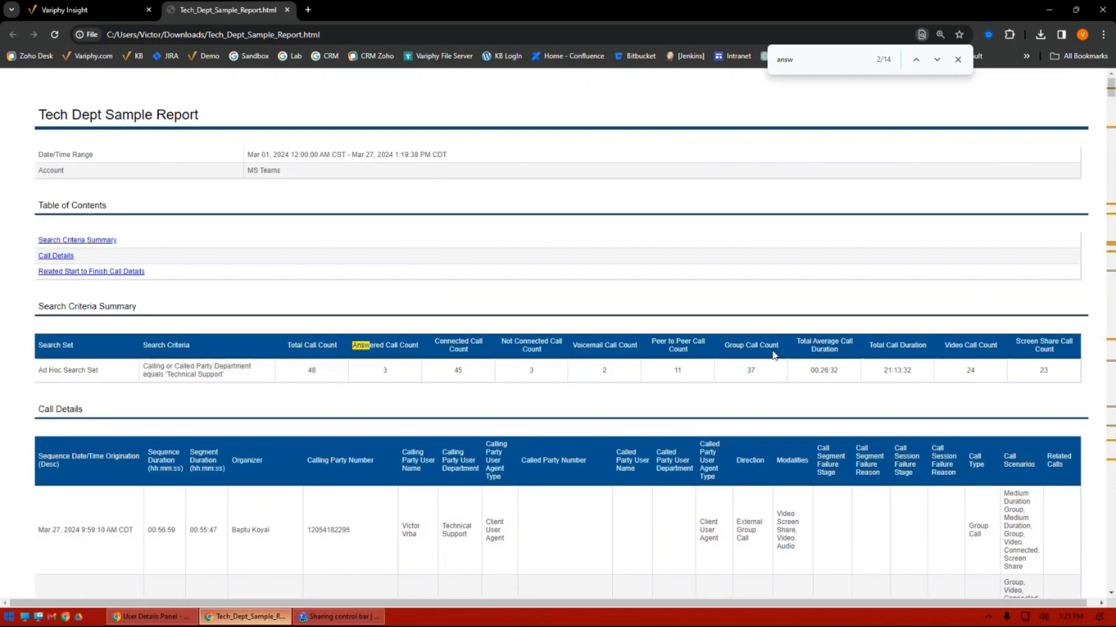
# Examine the group, video, screen share, connected and voicemail call counts in the Search Criteria Summary and the first calls' Call Scenarios.
pyautogui.scroll(-2, 790, 370)
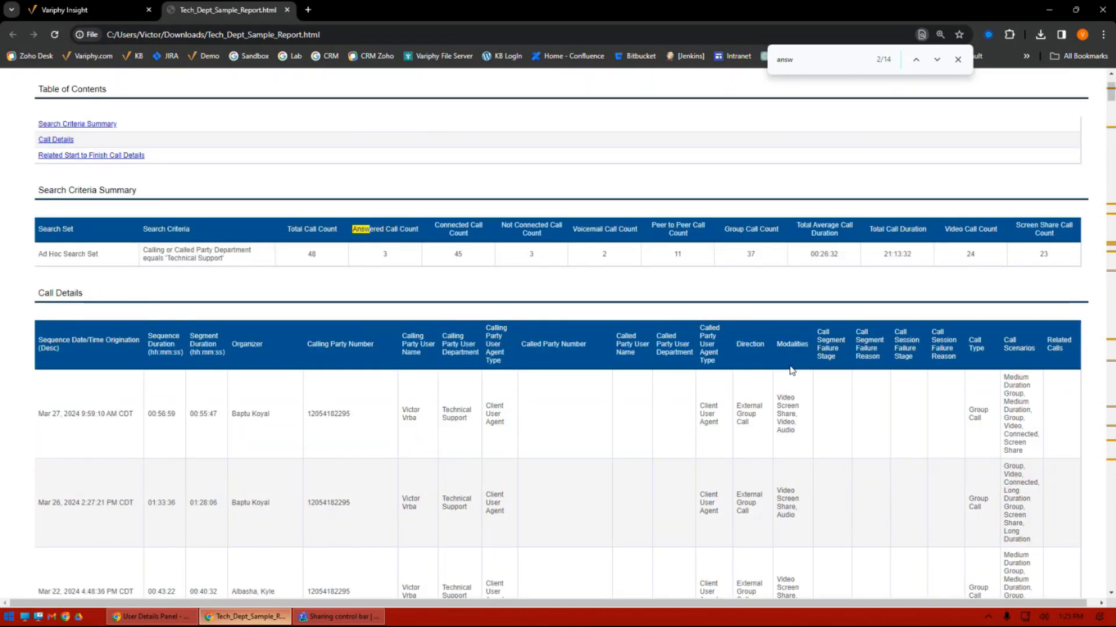
pyautogui.doubleClick(748, 255)
pyautogui.doubleClick(971, 255)
pyautogui.moveTo(1023, 427); pyautogui.dragTo(1006, 428)
pyautogui.moveTo(1027, 452); pyautogui.dragTo(1010, 442)
pyautogui.moveTo(1048, 256); pyautogui.dragTo(1038, 261)
pyautogui.click(499, 239)
pyautogui.doubleClick(317, 254)
pyautogui.moveTo(469, 257); pyautogui.dragTo(455, 259)
pyautogui.click(605, 255)
# Return to Variphy Insight and open the saved Tech Dept Sample Report for editing.
pyautogui.click(122, 12)
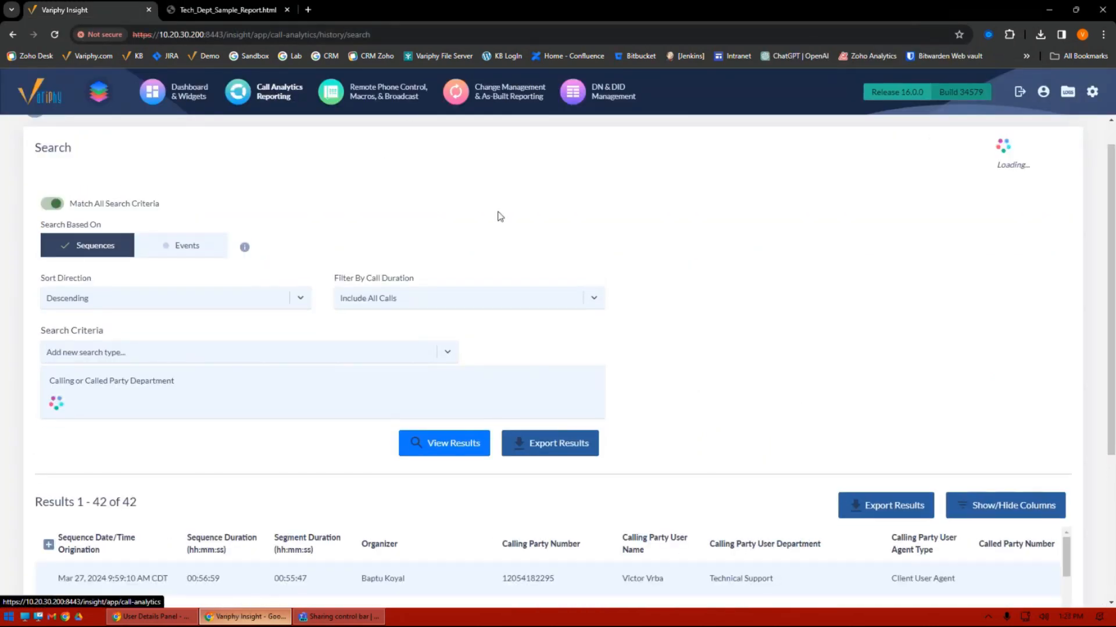
pyautogui.click(512, 150)
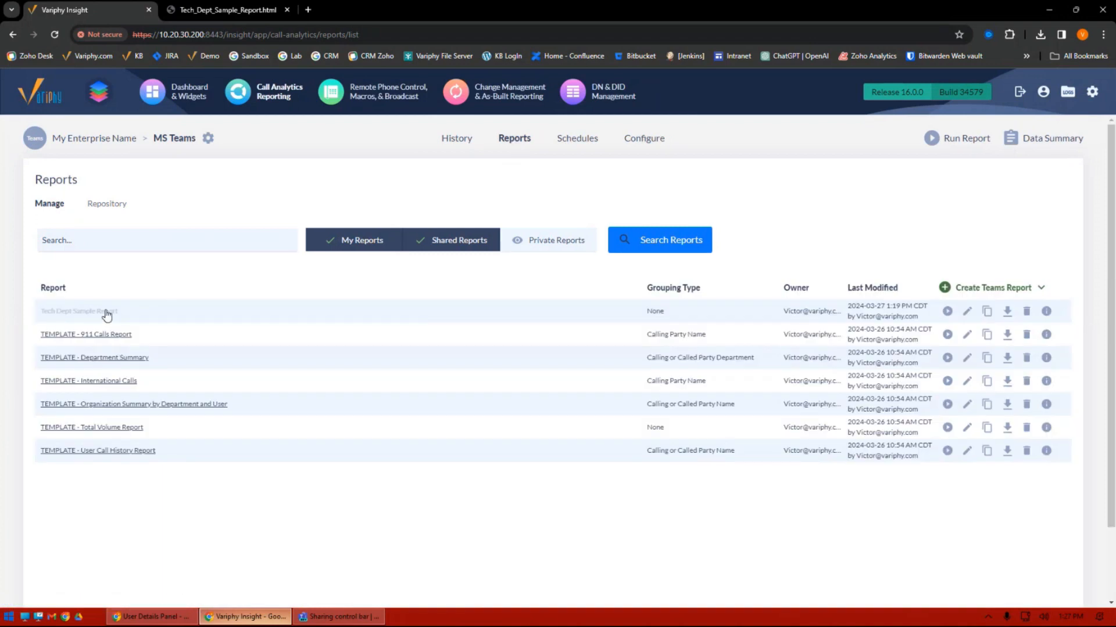
pyautogui.moveTo(981, 291)
pyautogui.click(108, 315)
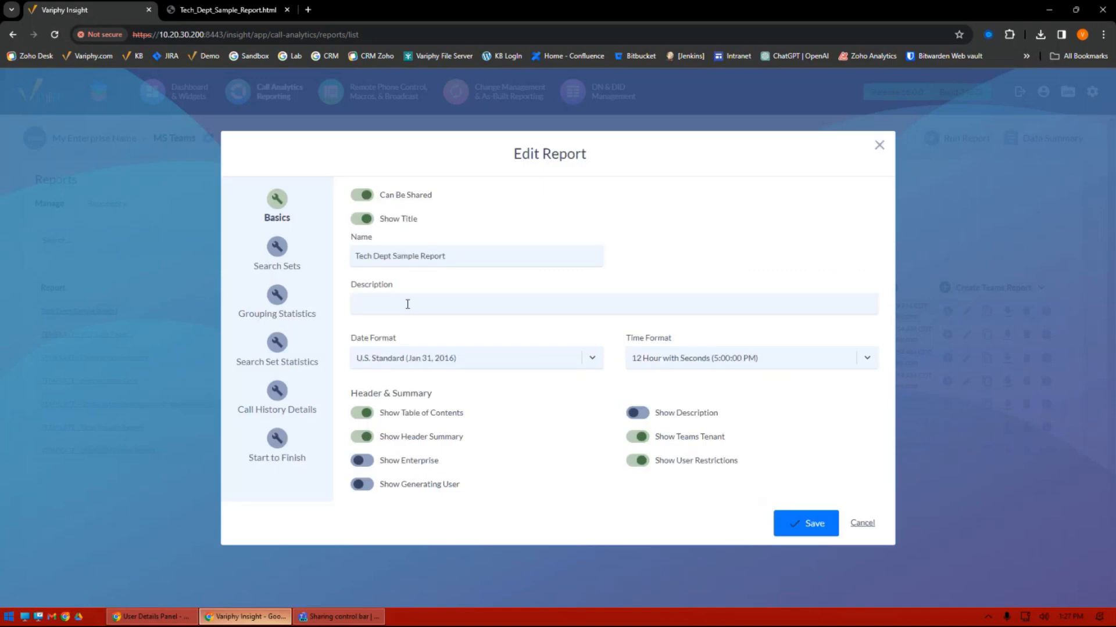
# Enable data grouping for the report, check its search set, and set the primary grouping type to Calling or Called Party Name.
pyautogui.click(278, 295)
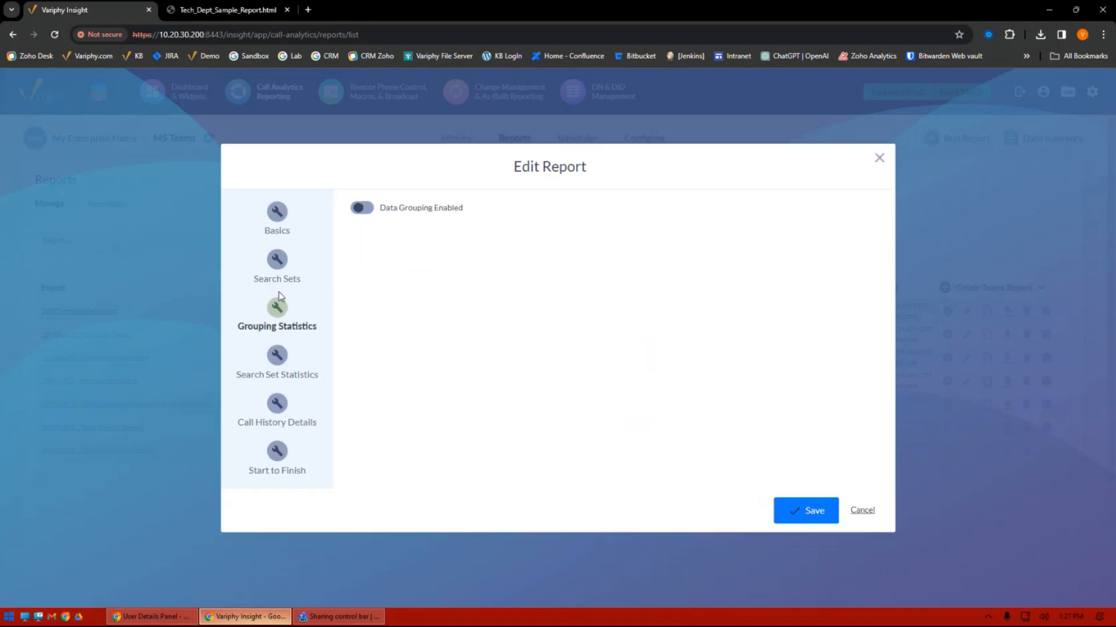
pyautogui.click(361, 211)
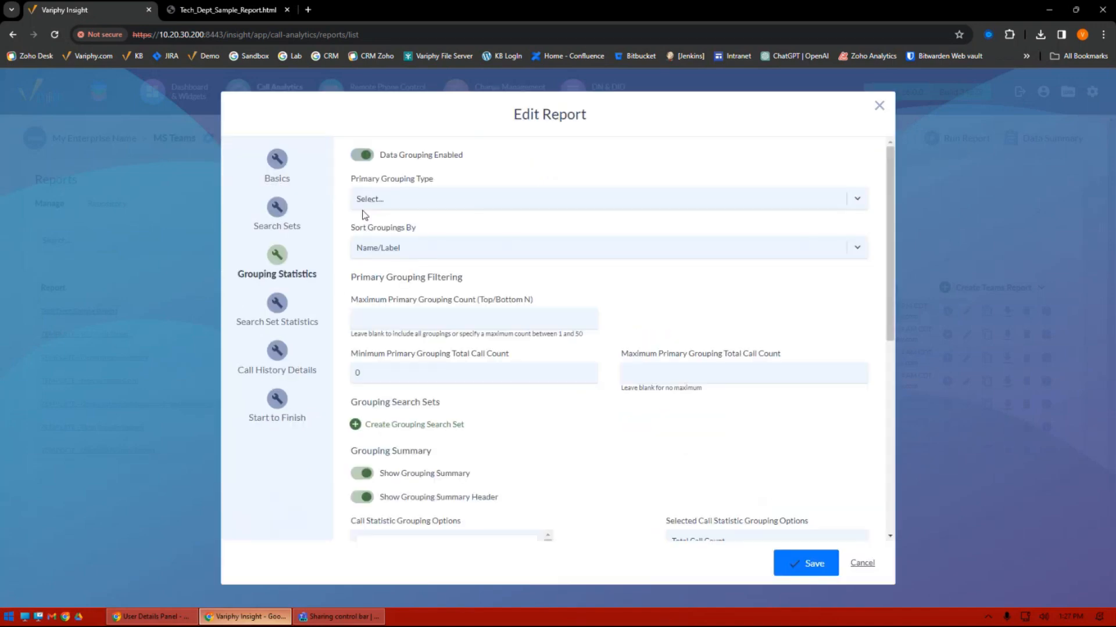
pyautogui.click(289, 218)
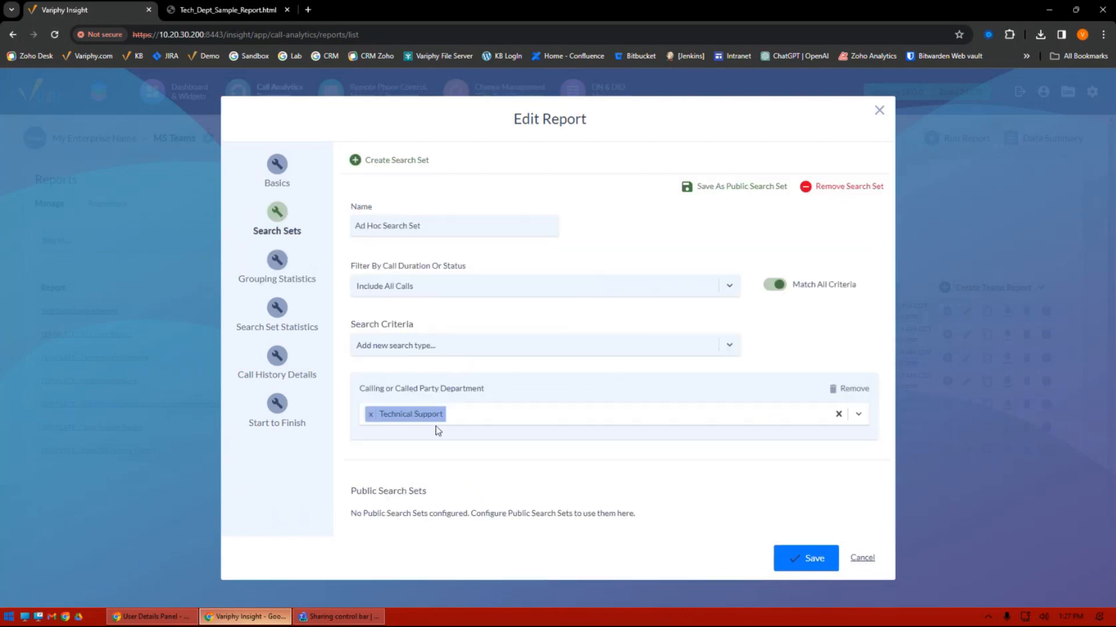
pyautogui.click(285, 264)
pyautogui.click(481, 198)
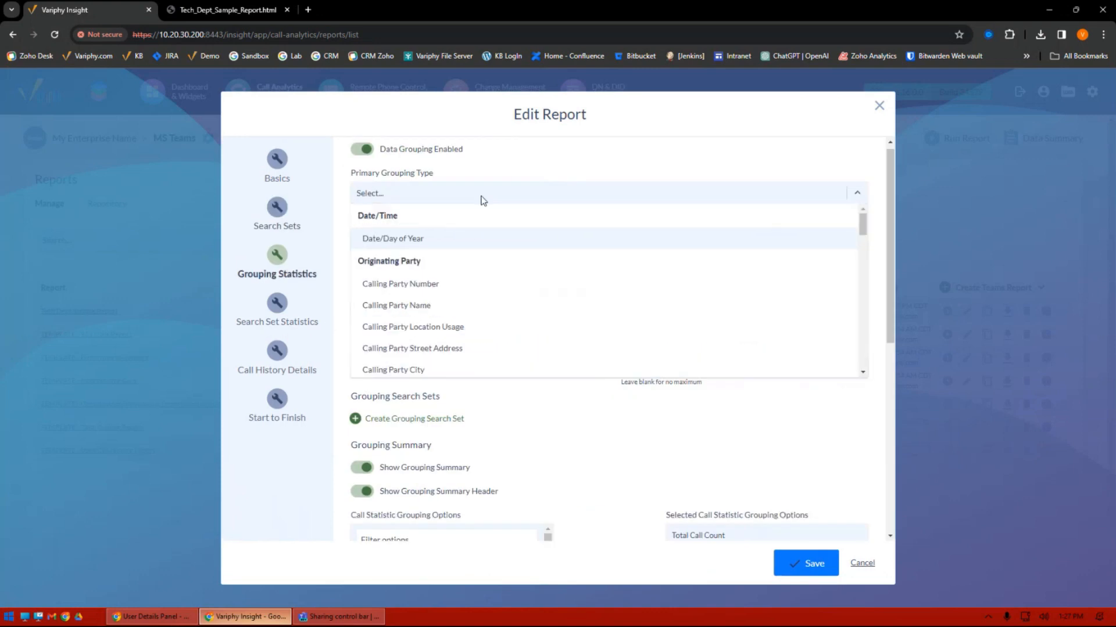
pyautogui.write('name')
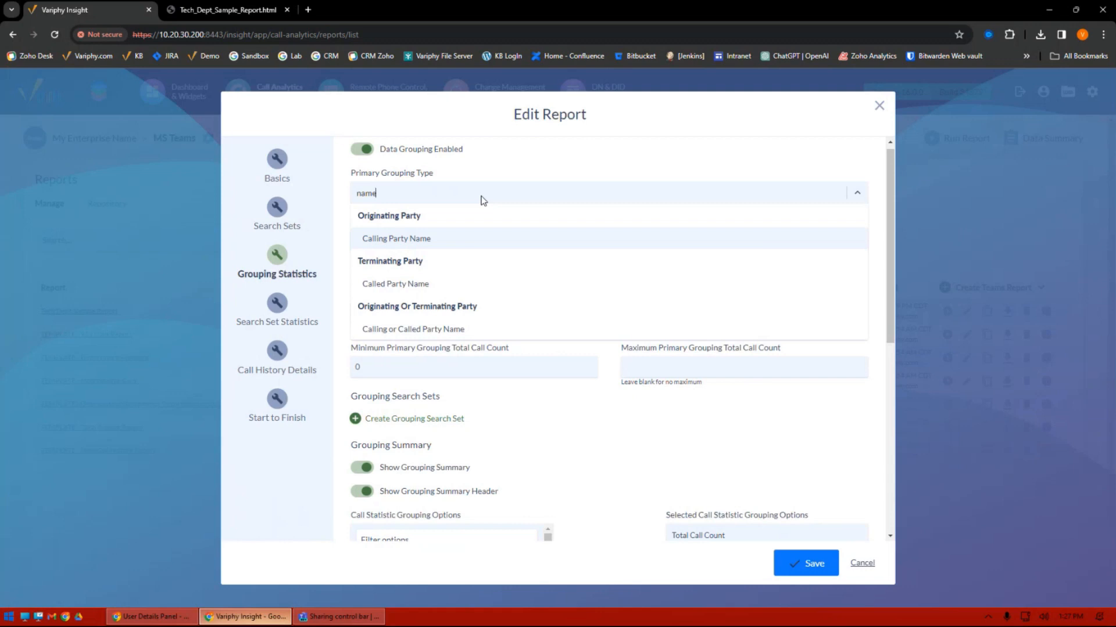
pyautogui.click(463, 332)
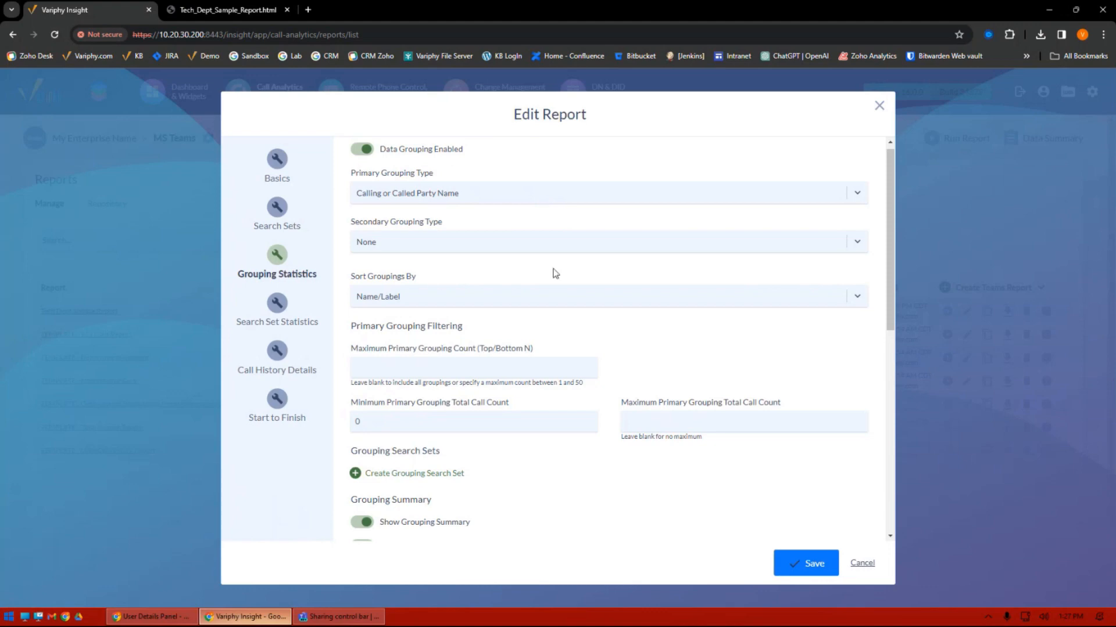
# Add Originating Call Count and Terminating Call Count to the selected call statistic grouping options.
pyautogui.scroll(-5, 597, 302)
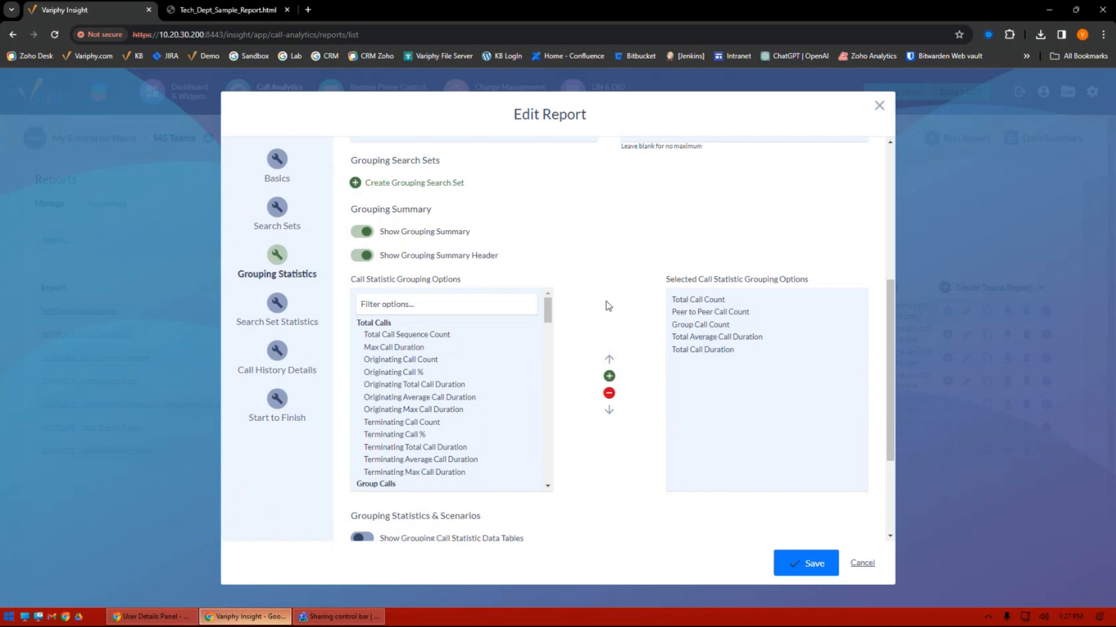
pyautogui.click(428, 360)
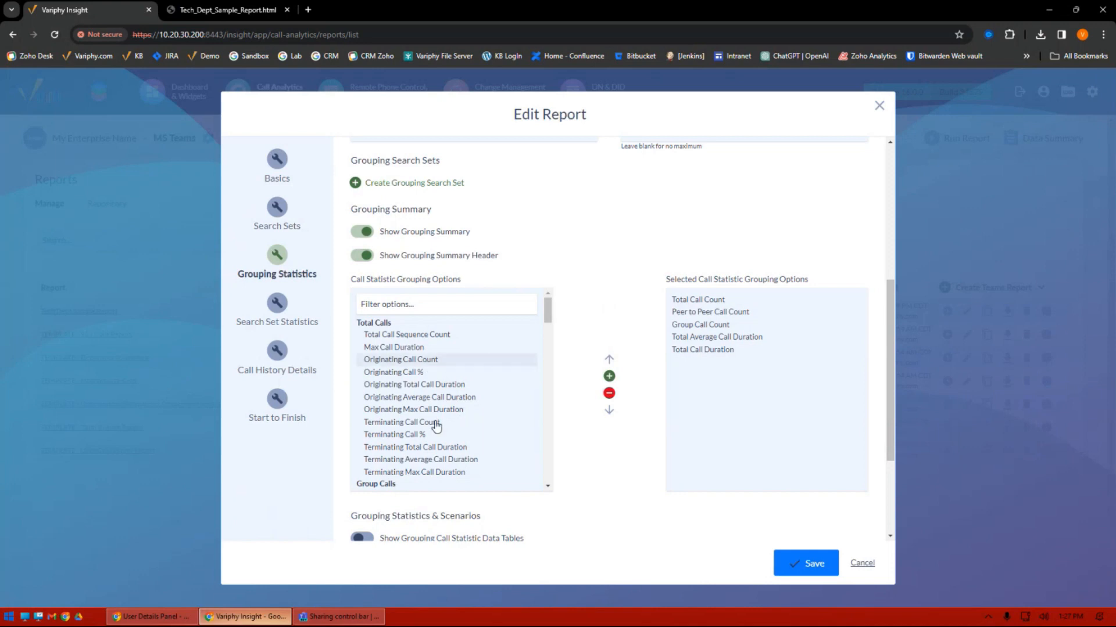
pyautogui.keyDown('ctrl'); pyautogui.click(435, 423); pyautogui.keyUp('ctrl')
pyautogui.click(609, 375)
# Add Video Call Count, Connected Call Count and Not Connected Call Count to the selected call statistic grouping options.
pyautogui.scroll(-5, 476, 419)
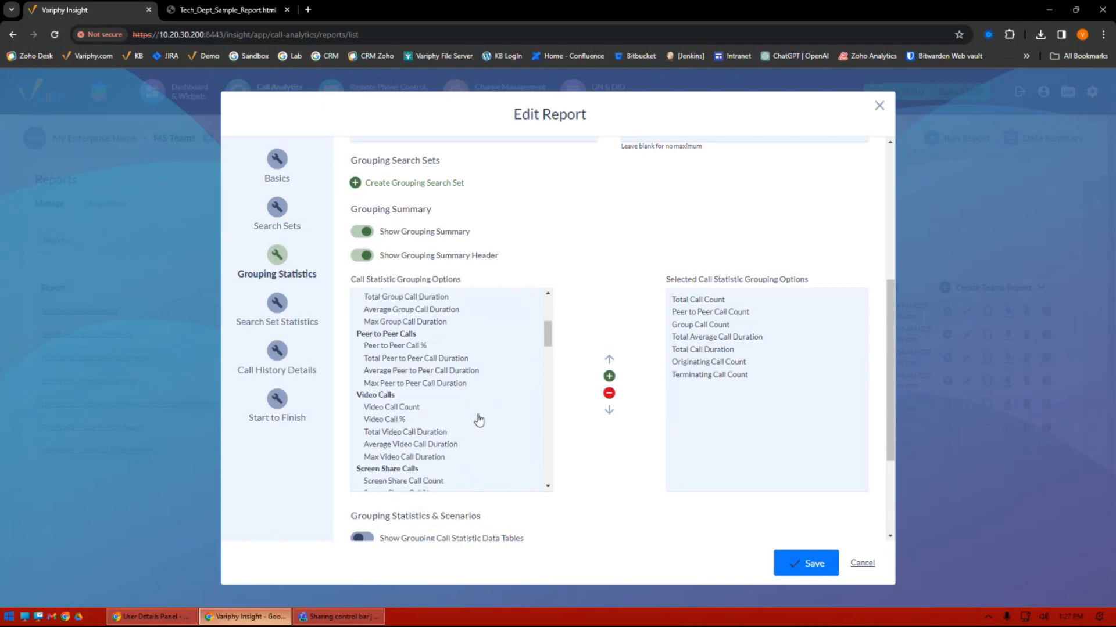
pyautogui.click(418, 361)
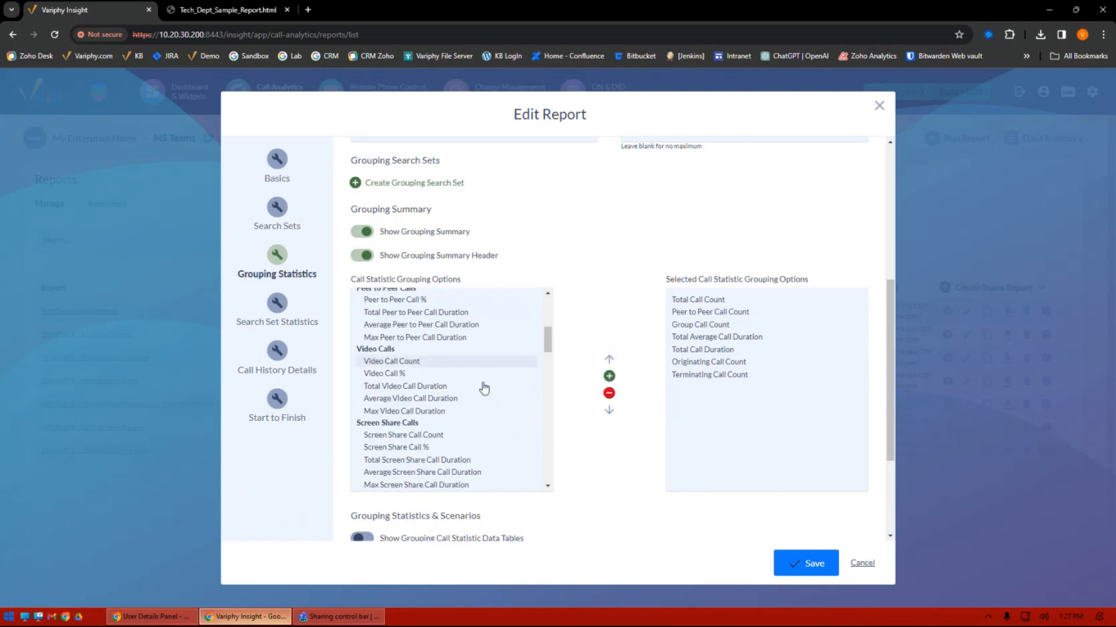
pyautogui.scroll(-2, 477, 389)
pyautogui.scroll(-4, 452, 407)
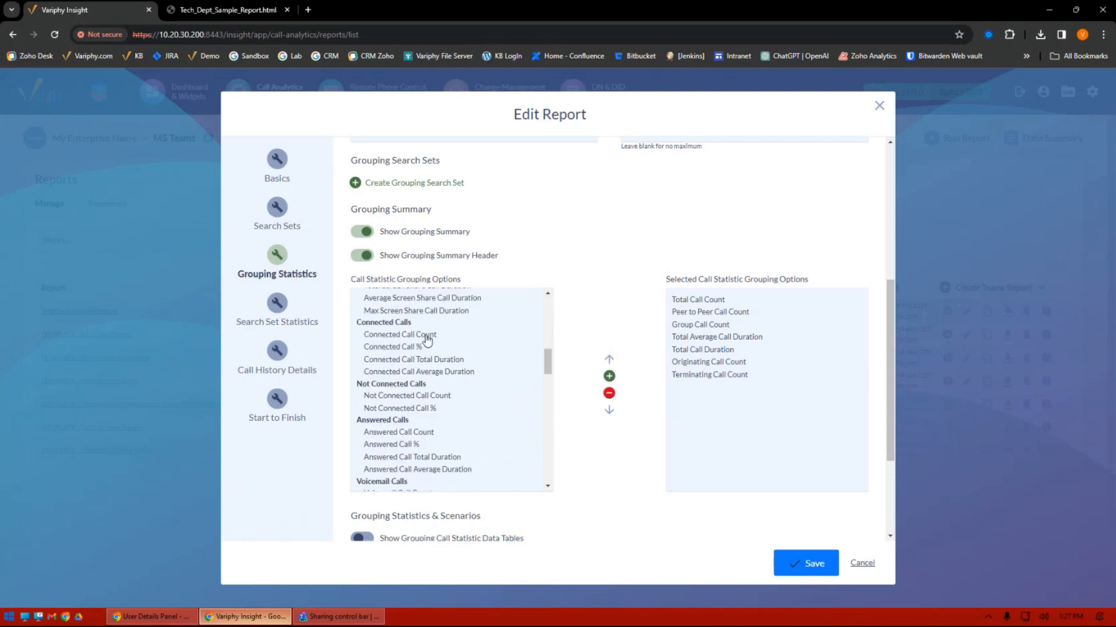
pyautogui.click(427, 336)
pyautogui.keyDown('ctrl'); pyautogui.click(436, 395); pyautogui.keyUp('ctrl')
pyautogui.click(608, 376)
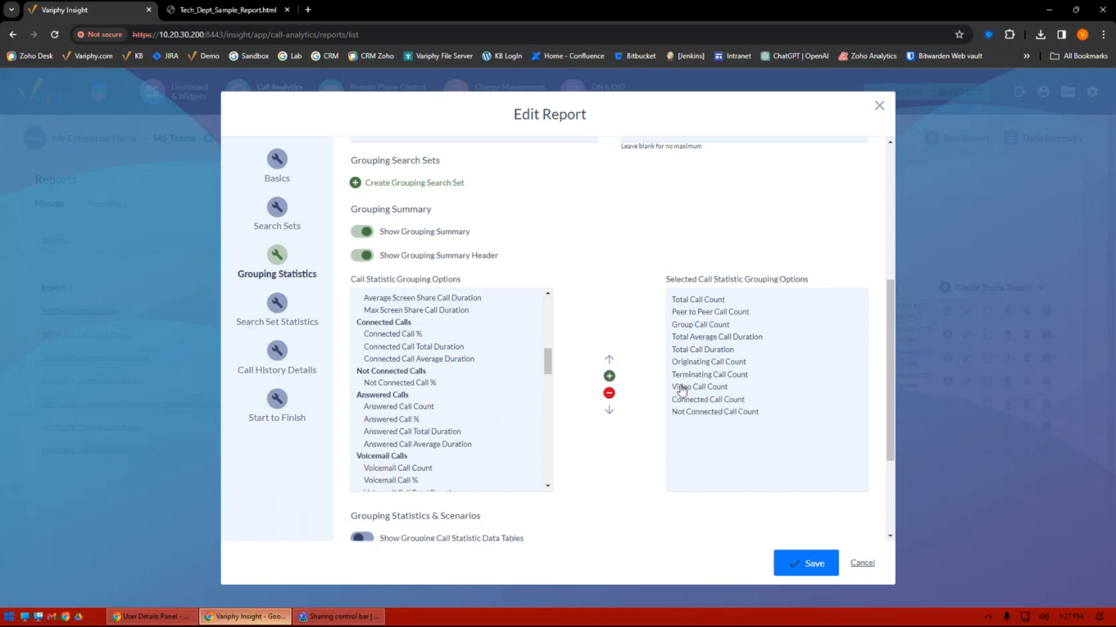
# Move Connected Call Count and Not Connected Call Count directly below Total Call Count in the selected grouping options.
pyautogui.click(697, 400)
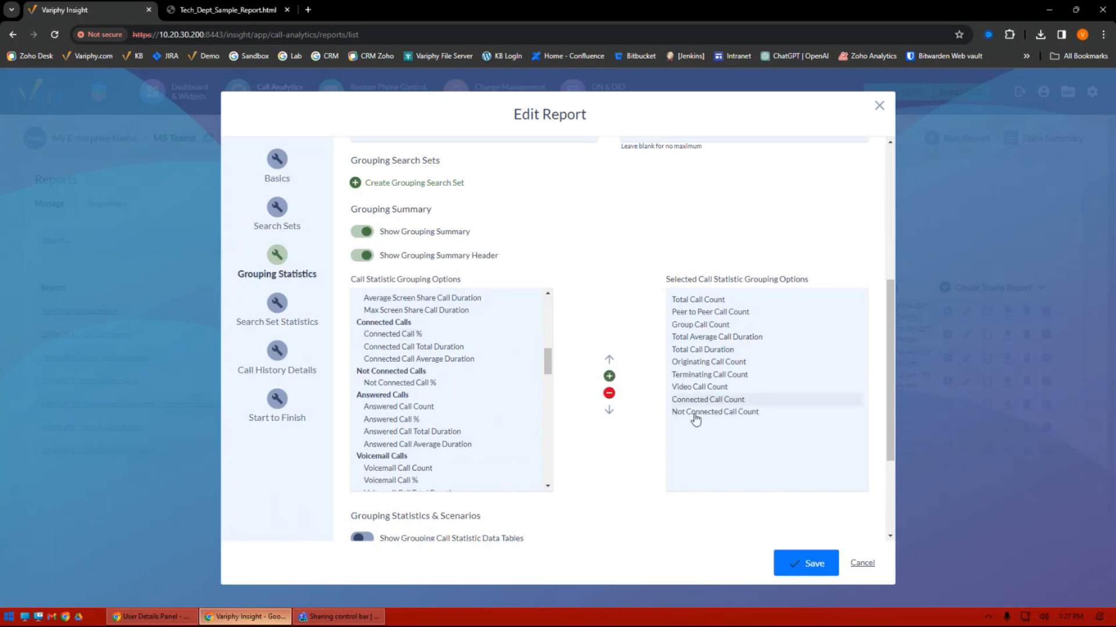
pyautogui.keyDown('ctrl'); pyautogui.click(696, 412); pyautogui.keyUp('ctrl')
pyautogui.click(609, 359)
pyautogui.click(609, 359)
pyautogui.click(609, 359)
pyautogui.click(609, 359)
pyautogui.click(609, 359)
pyautogui.click(609, 359)
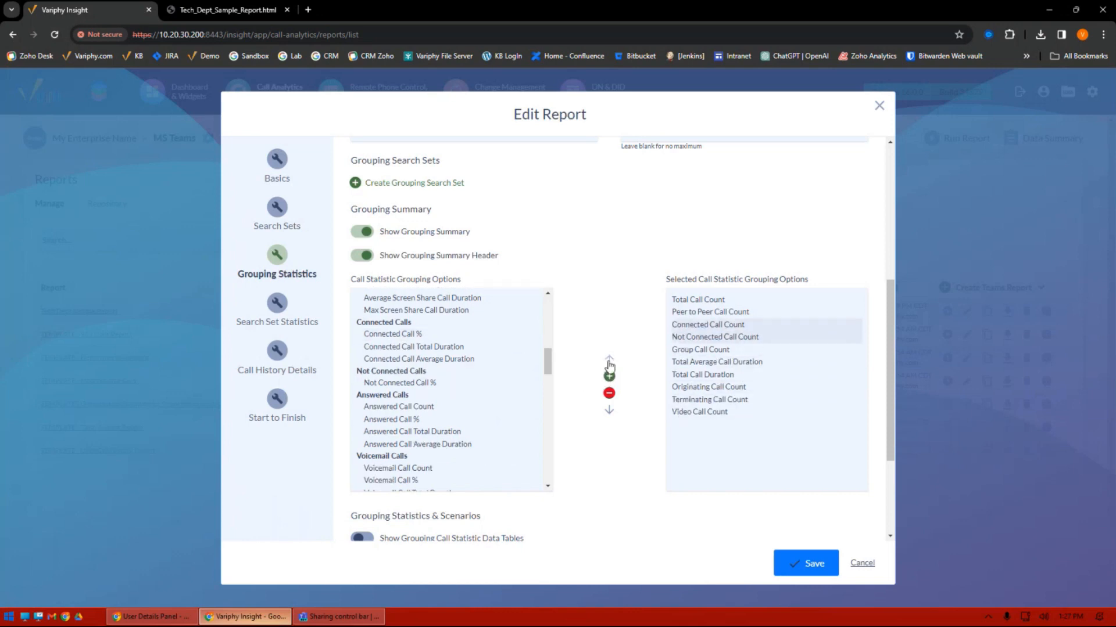
pyautogui.click(608, 359)
# Add Answered Call Count and Voicemail Call Count to the selected call statistic grouping options.
pyautogui.moveTo(548, 365); pyautogui.dragTo(548, 367)
pyautogui.click(419, 401)
pyautogui.keyDown('ctrl'); pyautogui.click(416, 460); pyautogui.keyUp('ctrl')
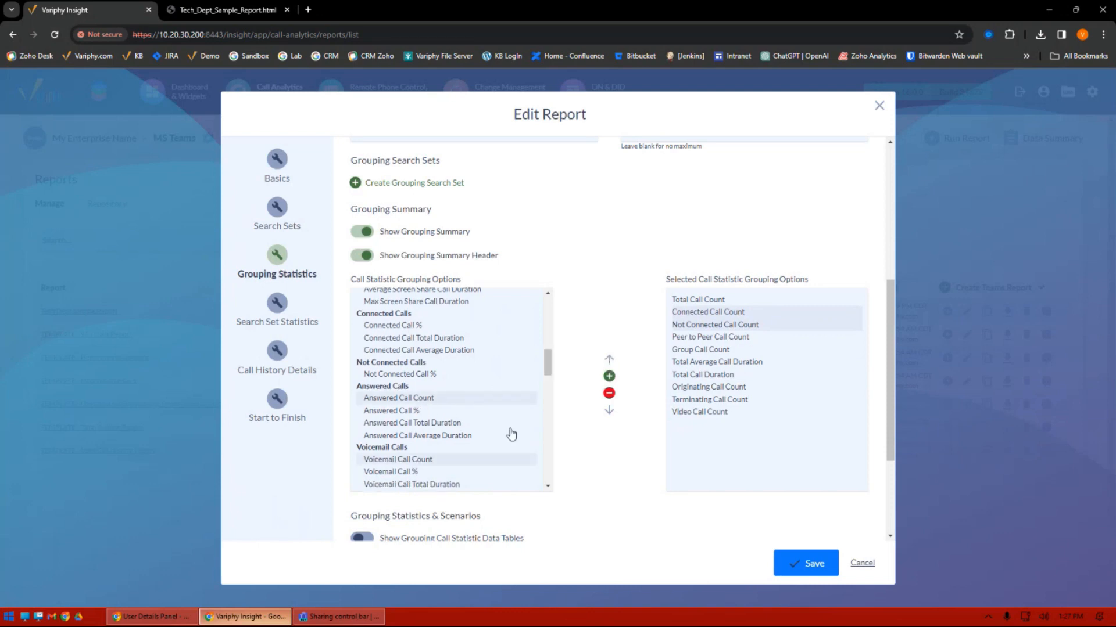
pyautogui.click(608, 376)
# Move Answered Call Count and Voicemail Call Count directly below Not Connected Call Count in the selected grouping options.
pyautogui.click(705, 425)
pyautogui.keyDown('ctrl'); pyautogui.click(707, 437); pyautogui.keyUp('ctrl')
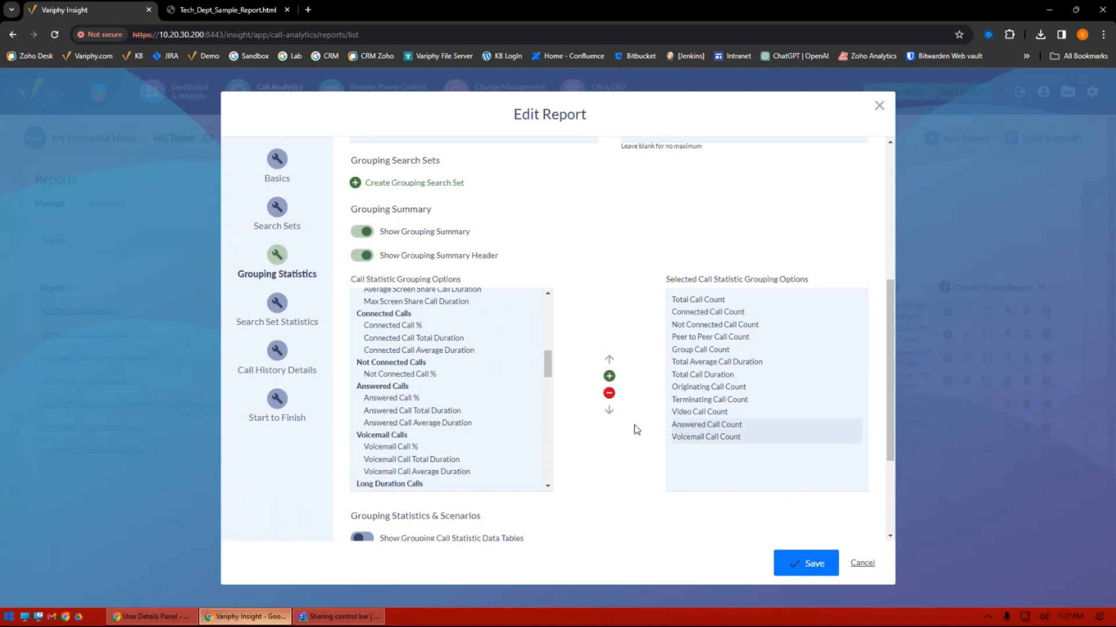
pyautogui.click(609, 360)
pyautogui.click(609, 360)
pyautogui.click(609, 360)
pyautogui.click(609, 360)
pyautogui.click(609, 361)
pyautogui.click(609, 360)
pyautogui.click(609, 360)
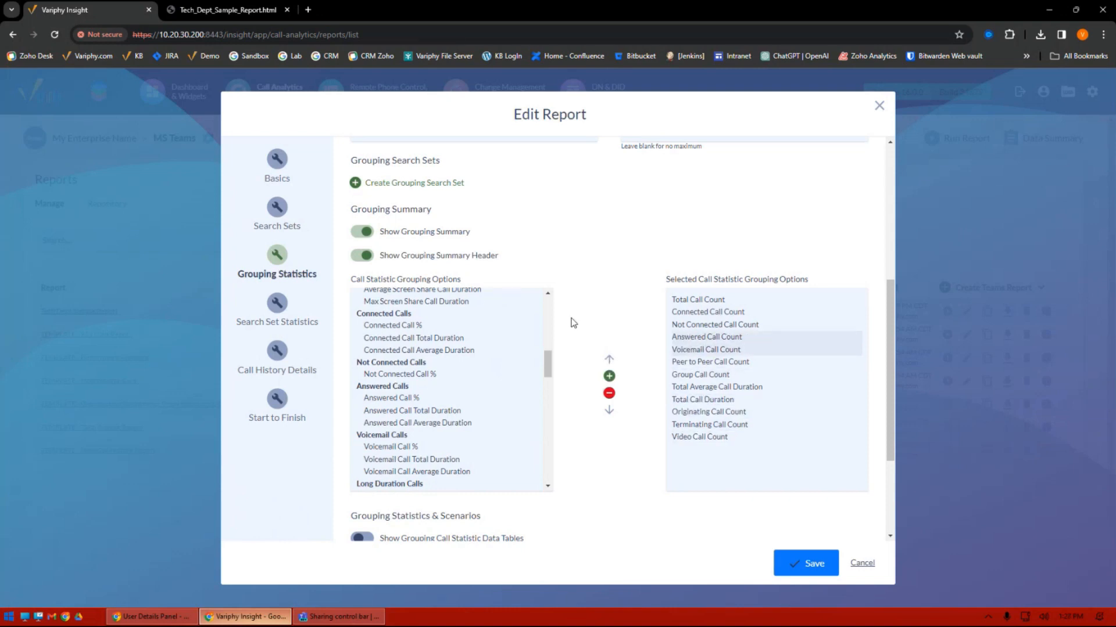
# Enable the total call scenario volume charts in the report's search set statistics.
pyautogui.scroll(2, 578, 328)
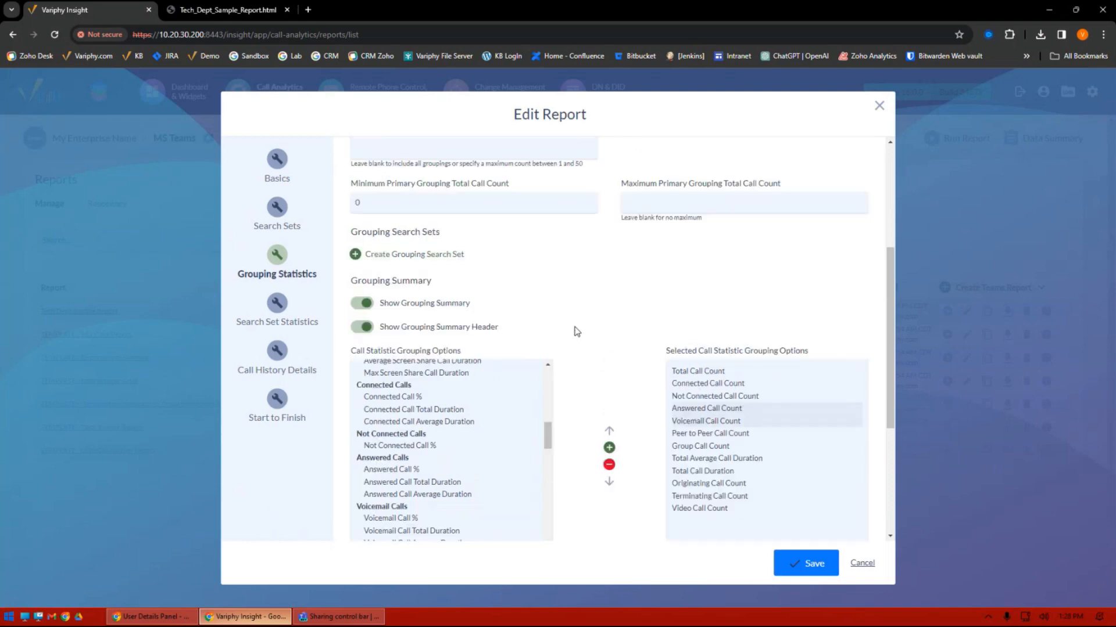
pyautogui.scroll(3, 584, 330)
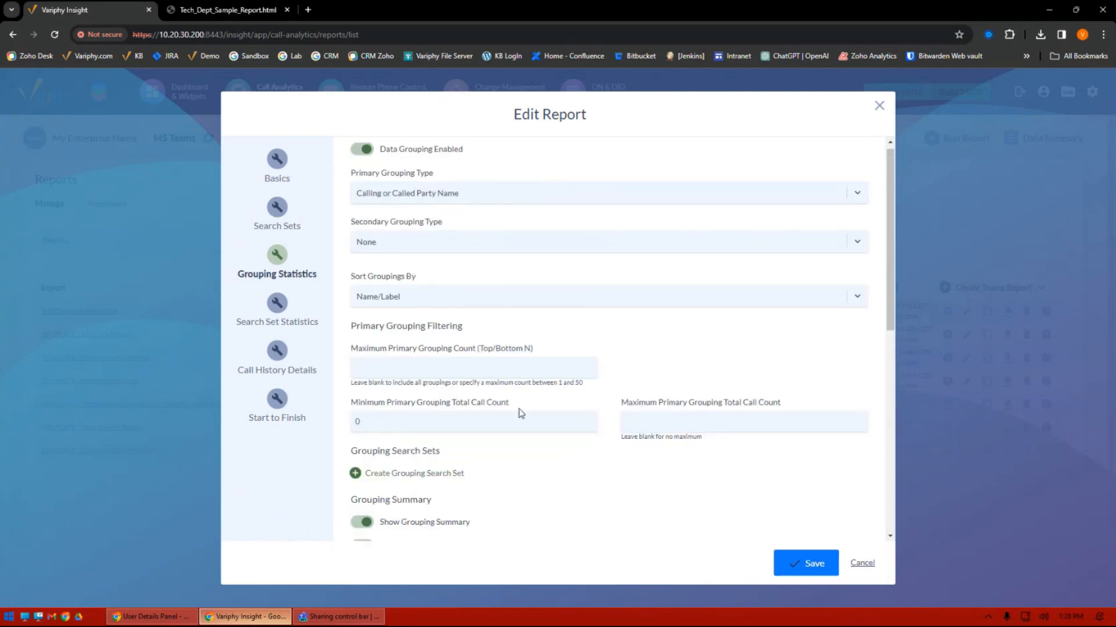
pyautogui.scroll(-5, 519, 413)
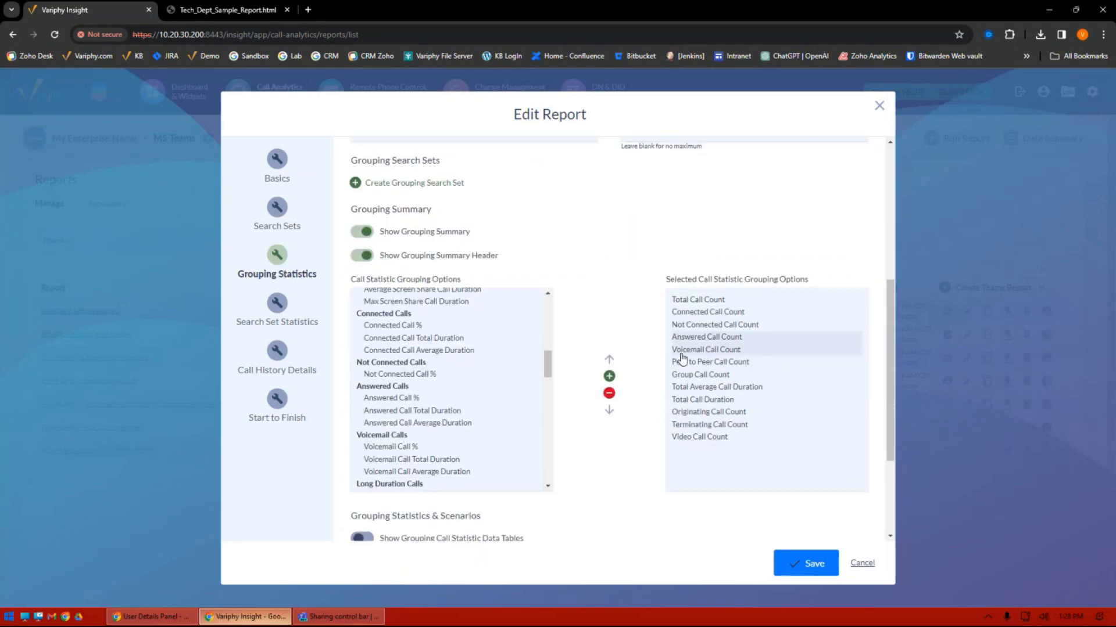
pyautogui.click(277, 317)
pyautogui.scroll(-5, 593, 348)
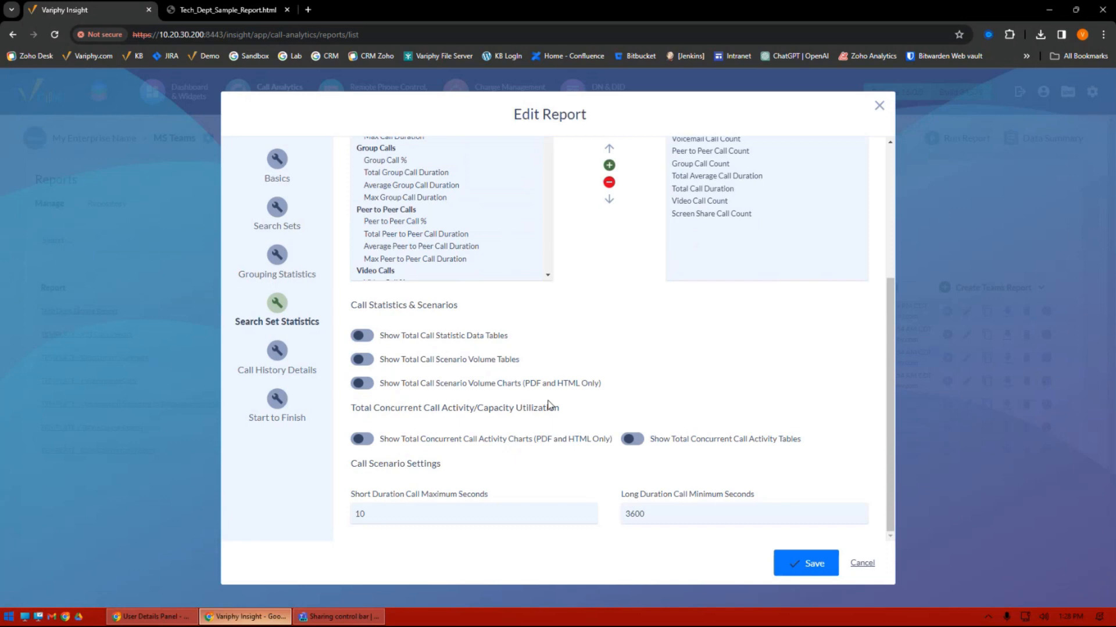
pyautogui.click(362, 382)
# Add Not Connected Calls and Connected Calls to the volume charts' call scenario types, placing Connected Calls above Not Connected Calls.
pyautogui.scroll(-3, 662, 421)
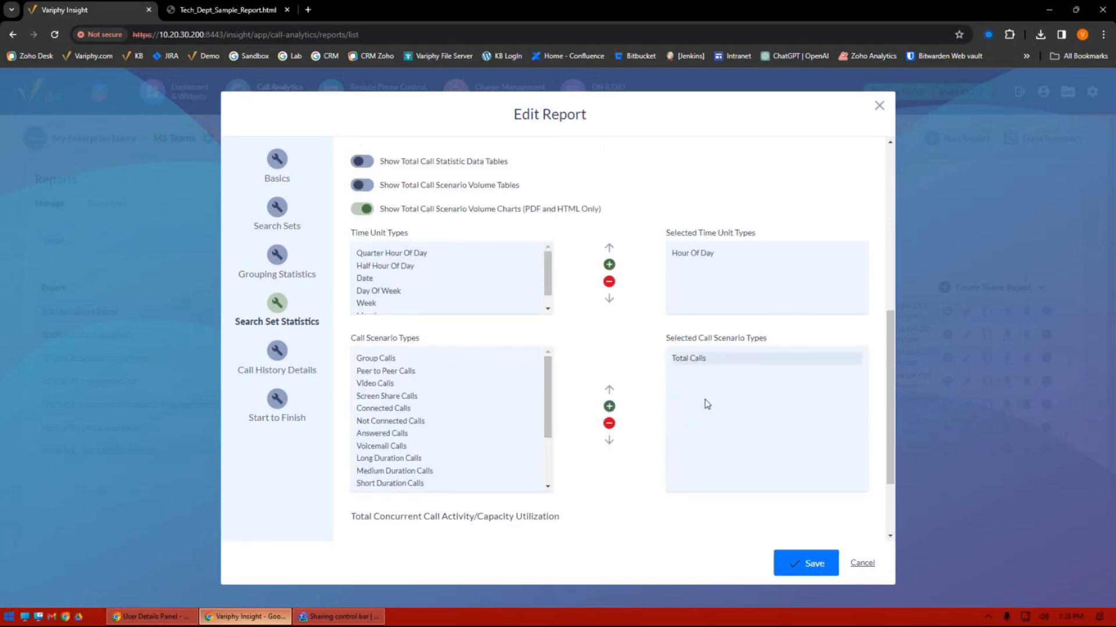
pyautogui.click(405, 420)
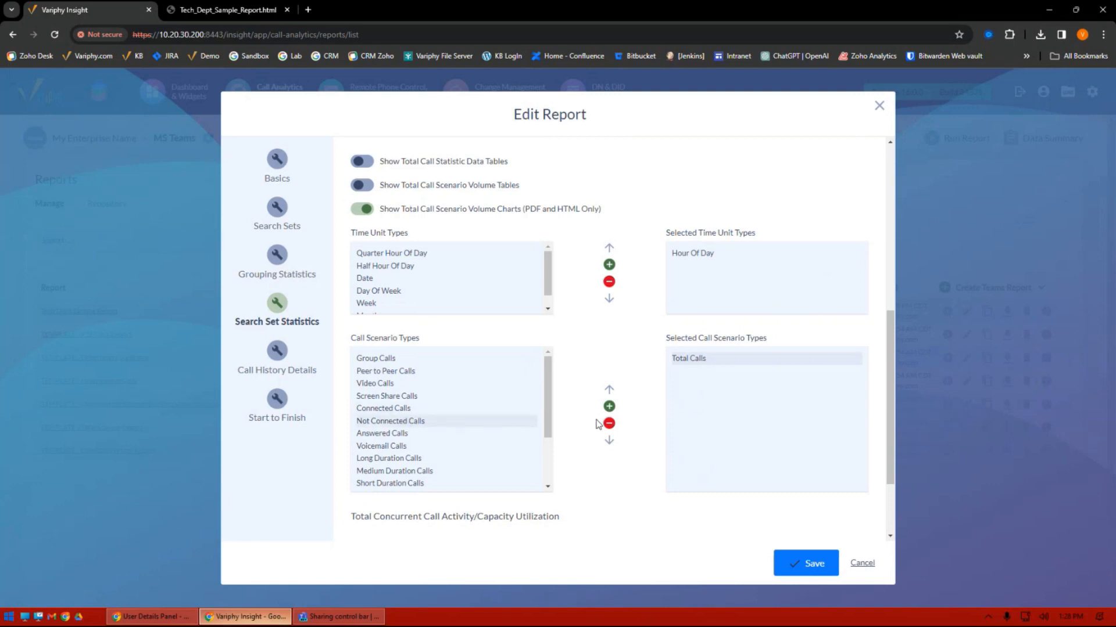
pyautogui.click(609, 406)
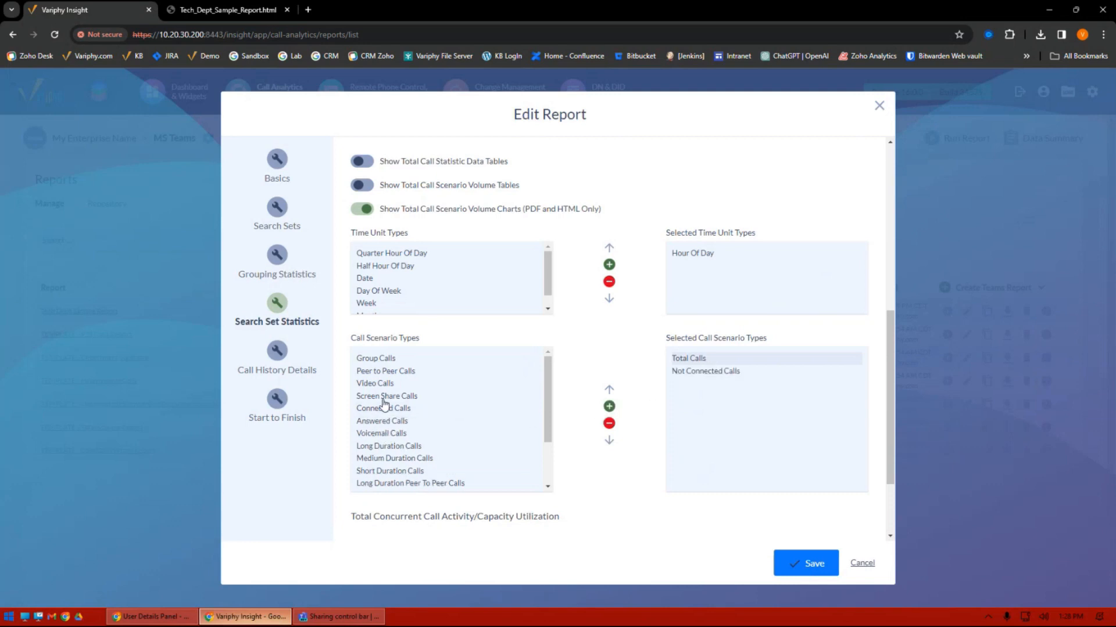
pyautogui.click(384, 408)
pyautogui.click(609, 406)
pyautogui.click(609, 389)
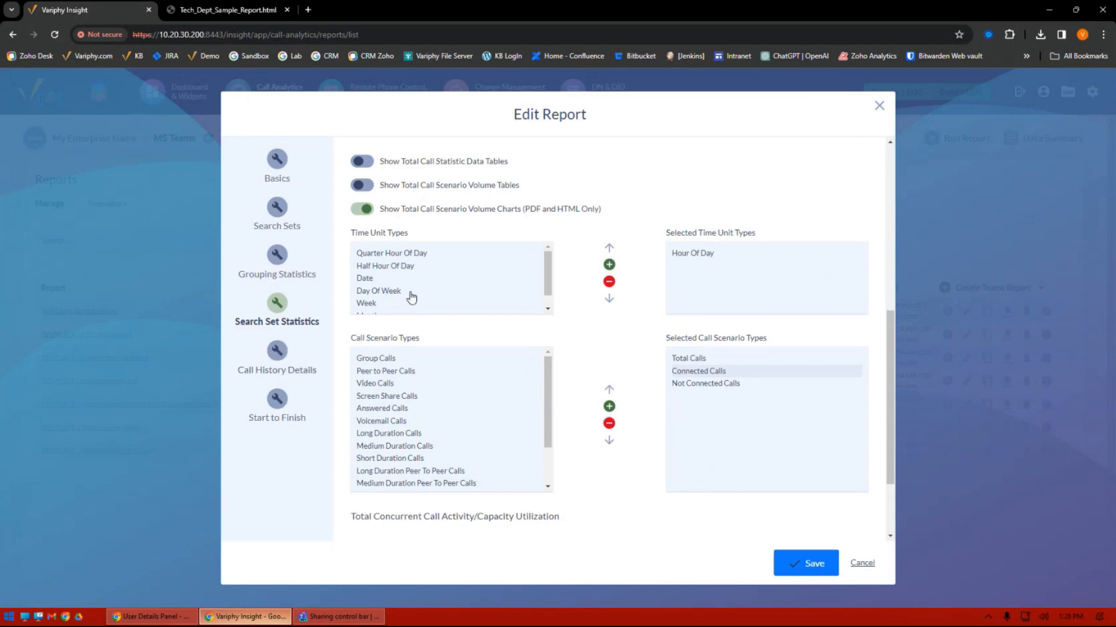
# Review the report's grouping, call history details, start-to-finish and basic settings, and save the report.
pyautogui.scroll(4, 407, 291)
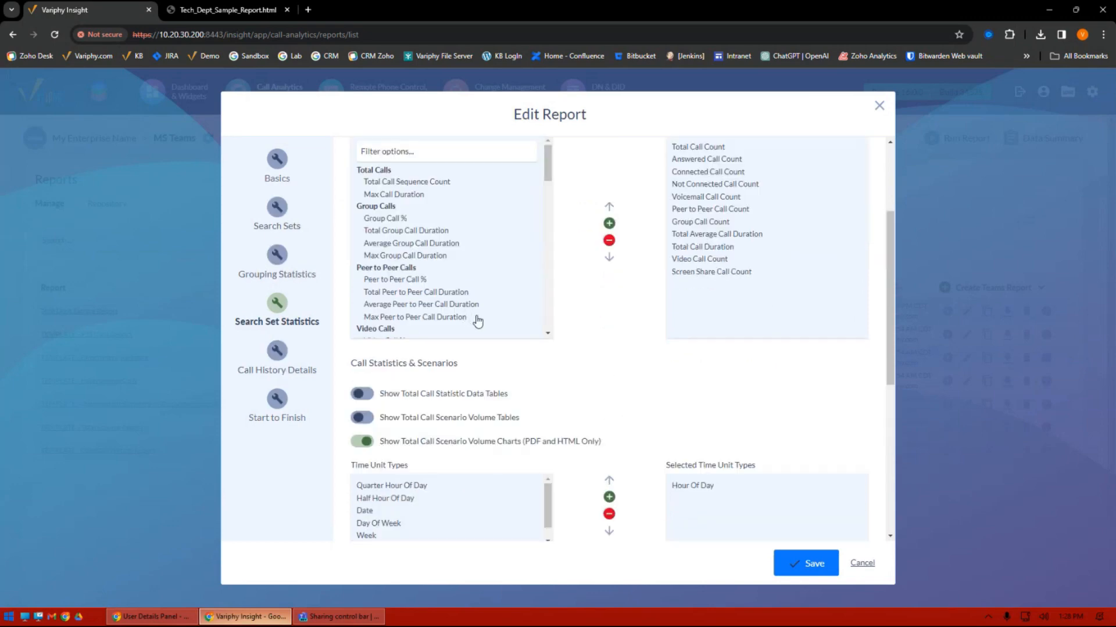
pyautogui.click(280, 260)
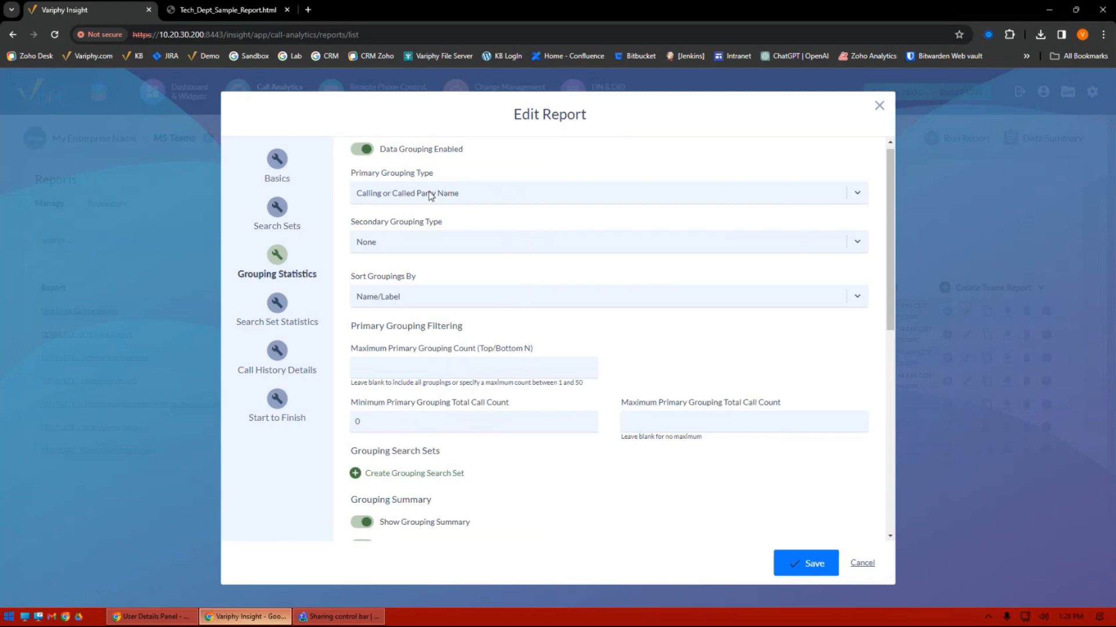
pyautogui.click(278, 351)
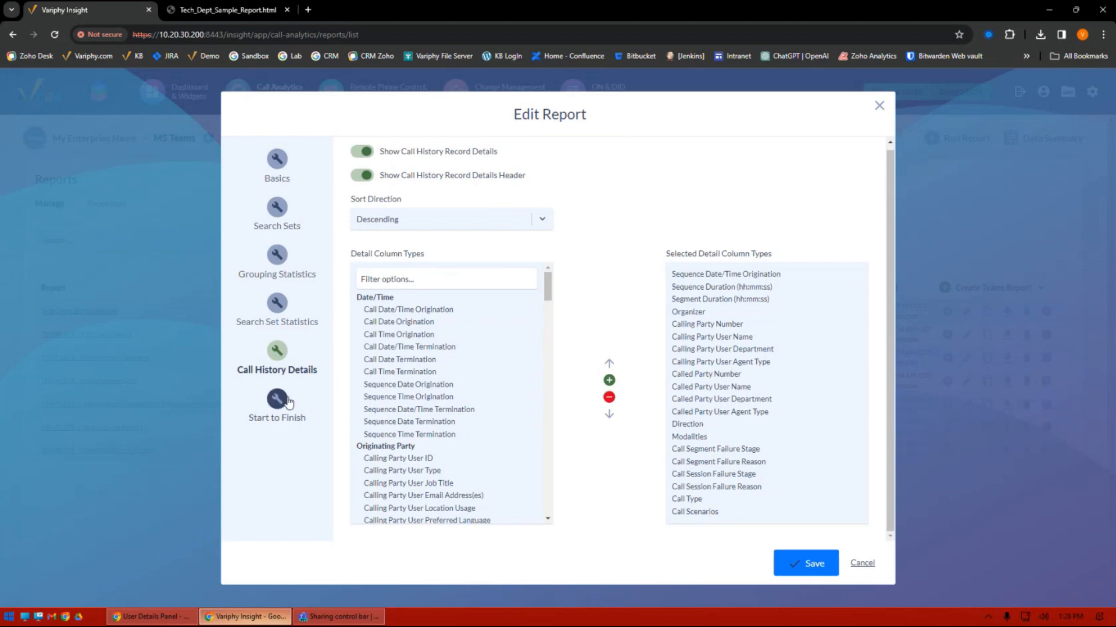
pyautogui.click(283, 402)
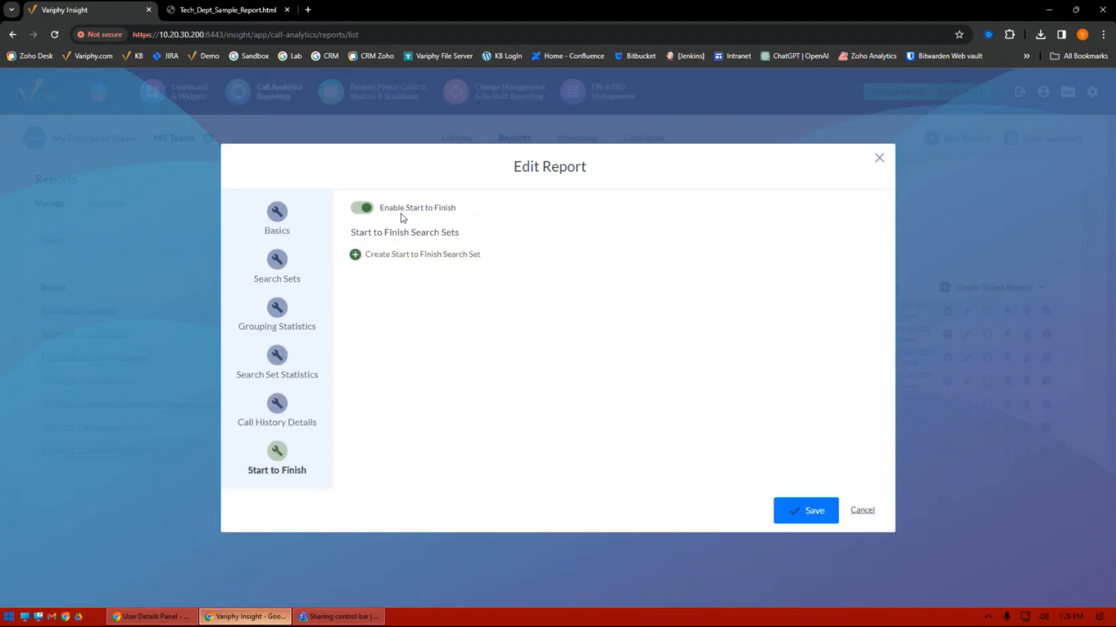
pyautogui.click(295, 216)
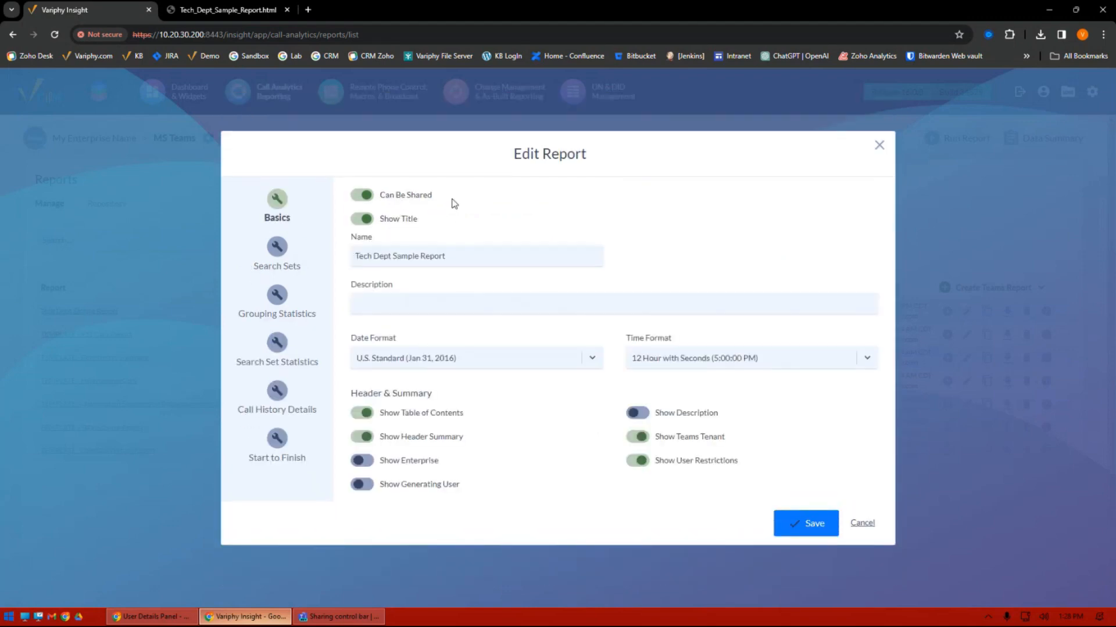
pyautogui.click(806, 524)
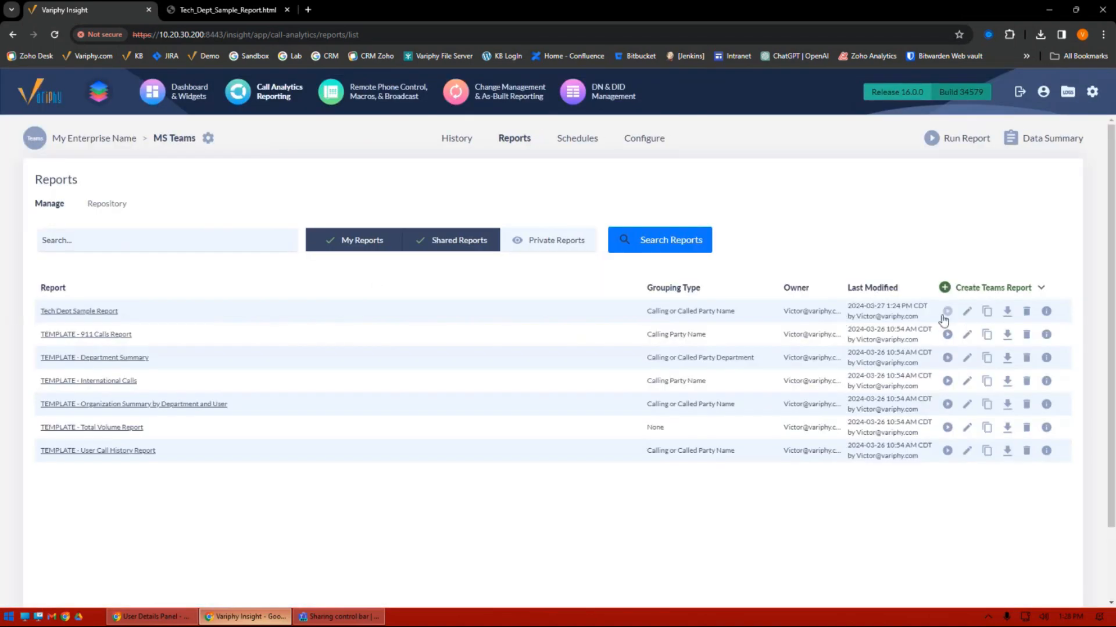
# Run the Tech Dept Sample Report as an HTML download for the Current Month and open the generated file.
pyautogui.click(944, 314)
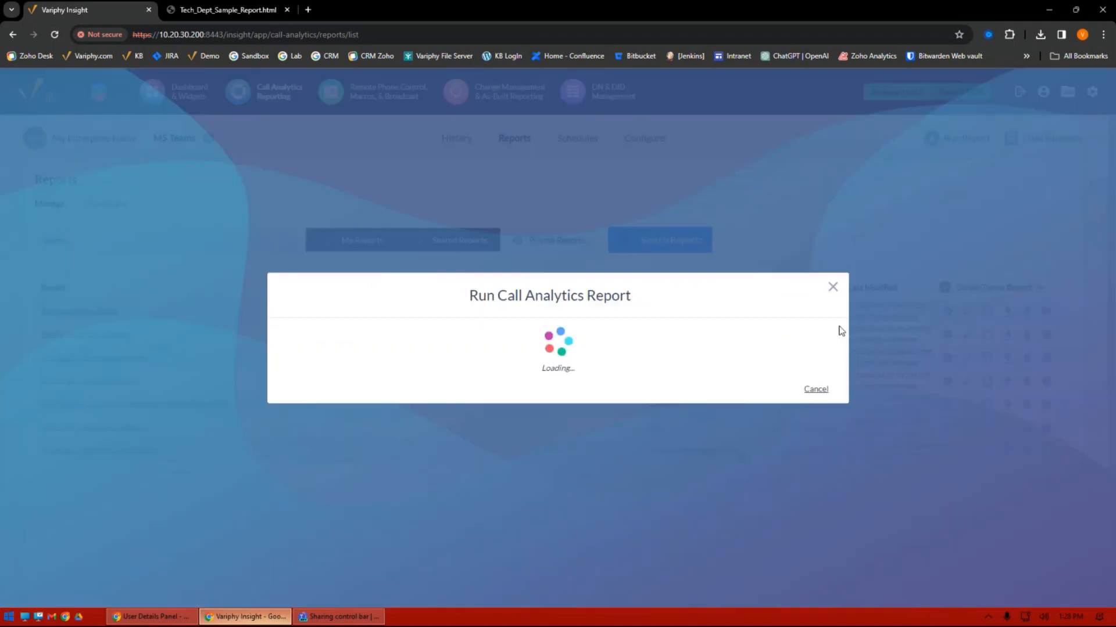
pyautogui.click(545, 359)
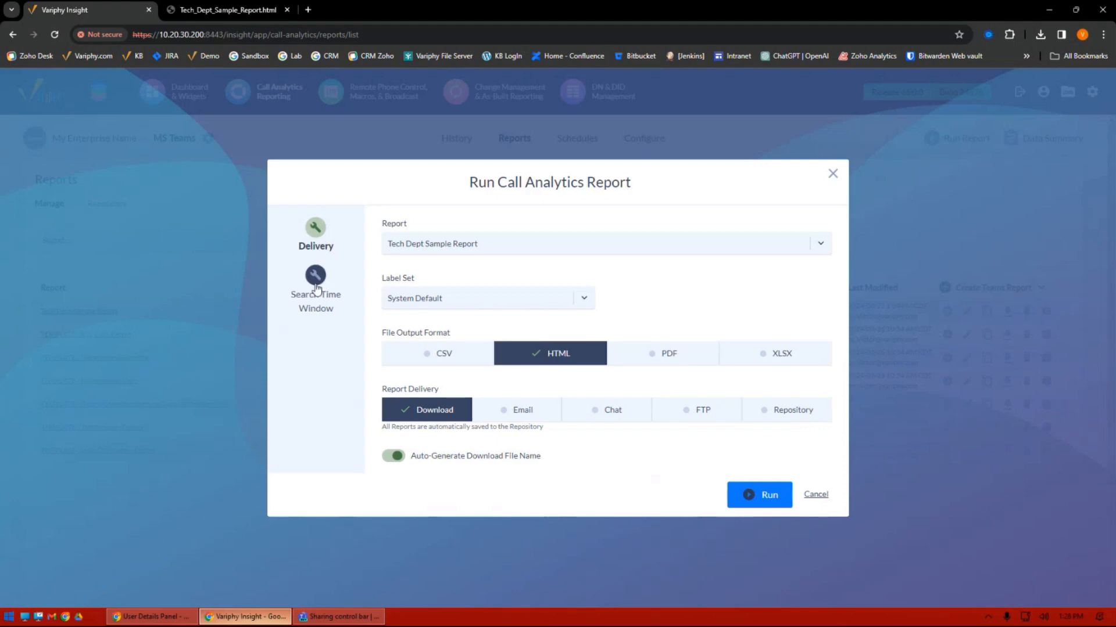
pyautogui.click(316, 279)
pyautogui.click(495, 299)
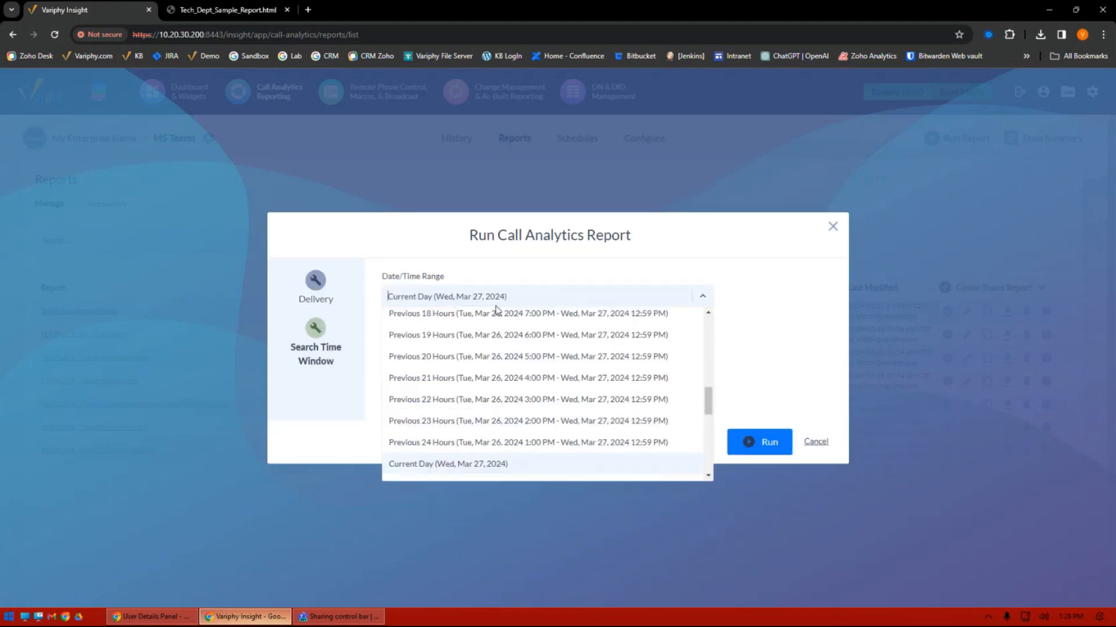
pyautogui.scroll(-5, 512, 354)
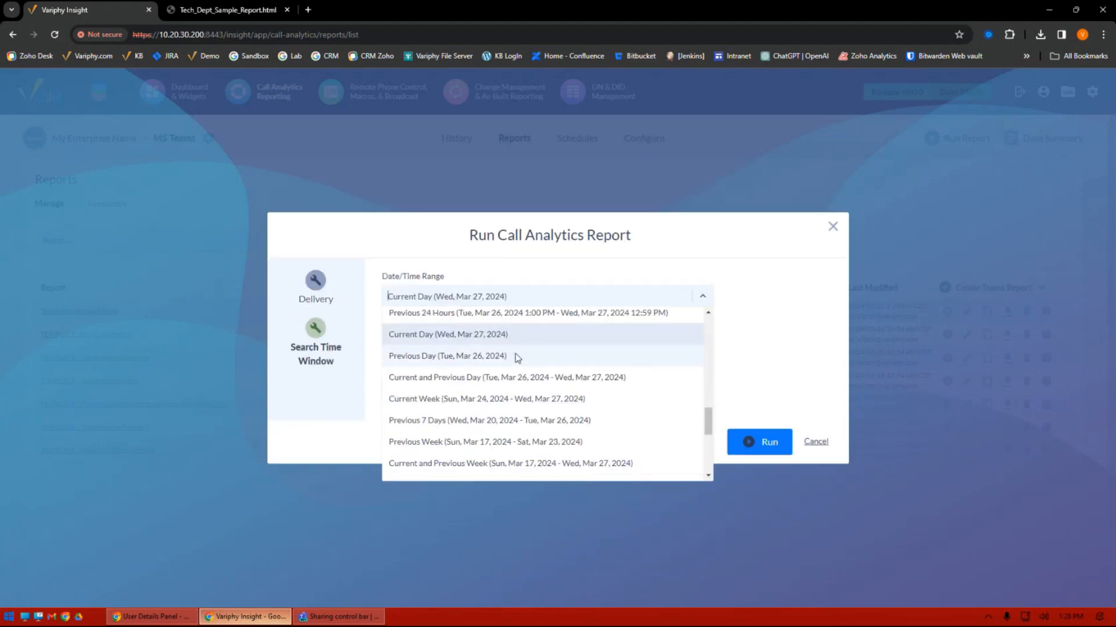
pyautogui.click(494, 404)
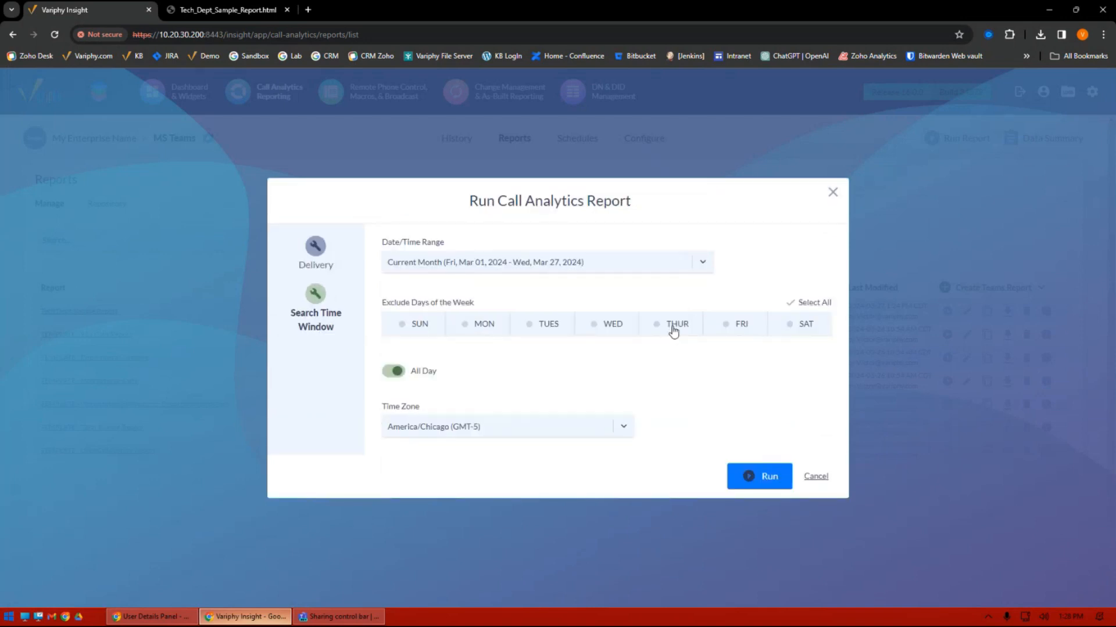
pyautogui.click(744, 474)
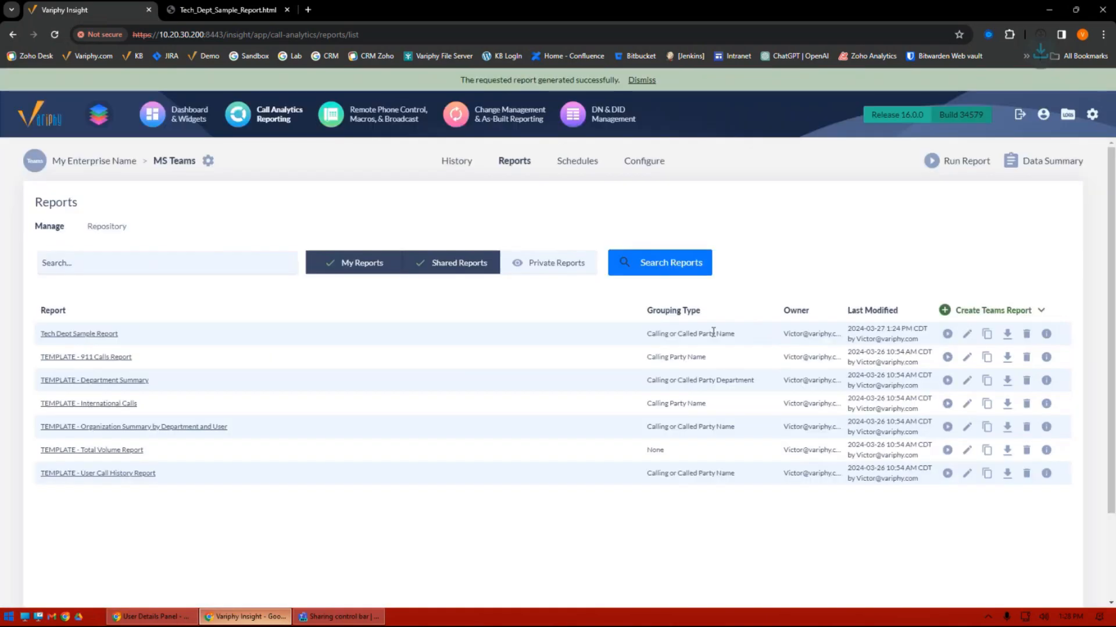
pyautogui.click(968, 65)
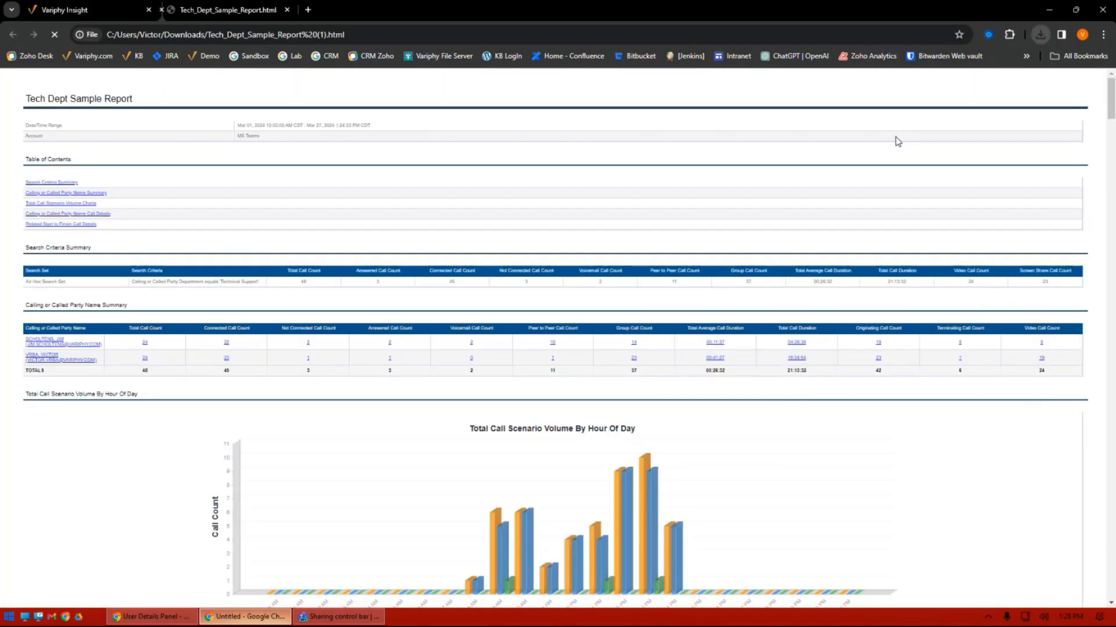
# Examine the Search Criteria Summary and the Calling or Called Party Name Summary in the new report.
pyautogui.scroll(3, 745, 231)
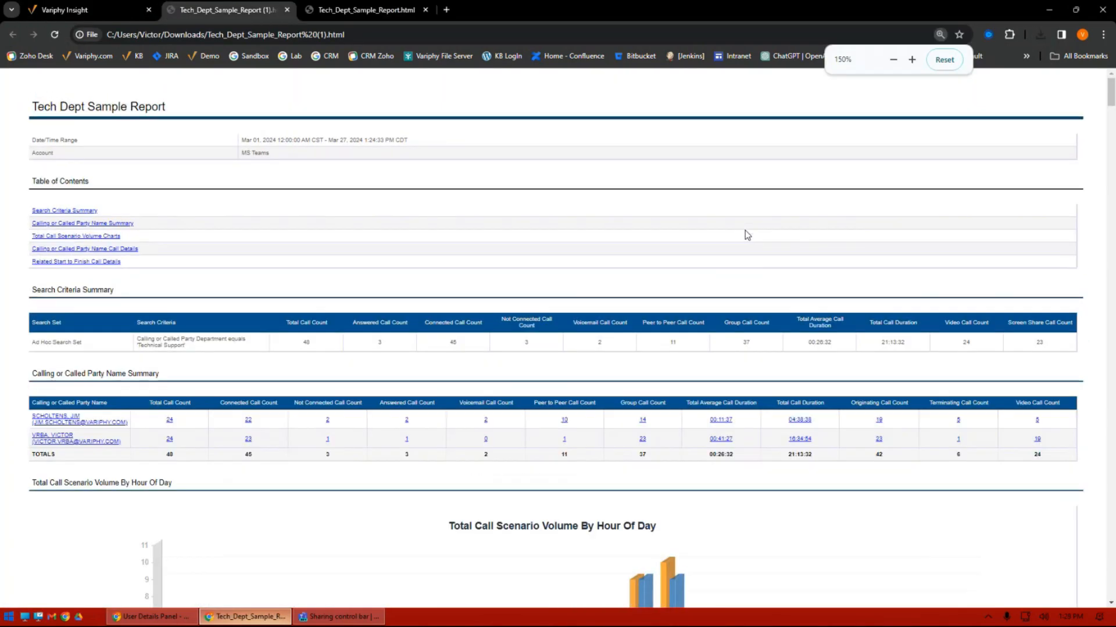
pyautogui.scroll(-1, 745, 235)
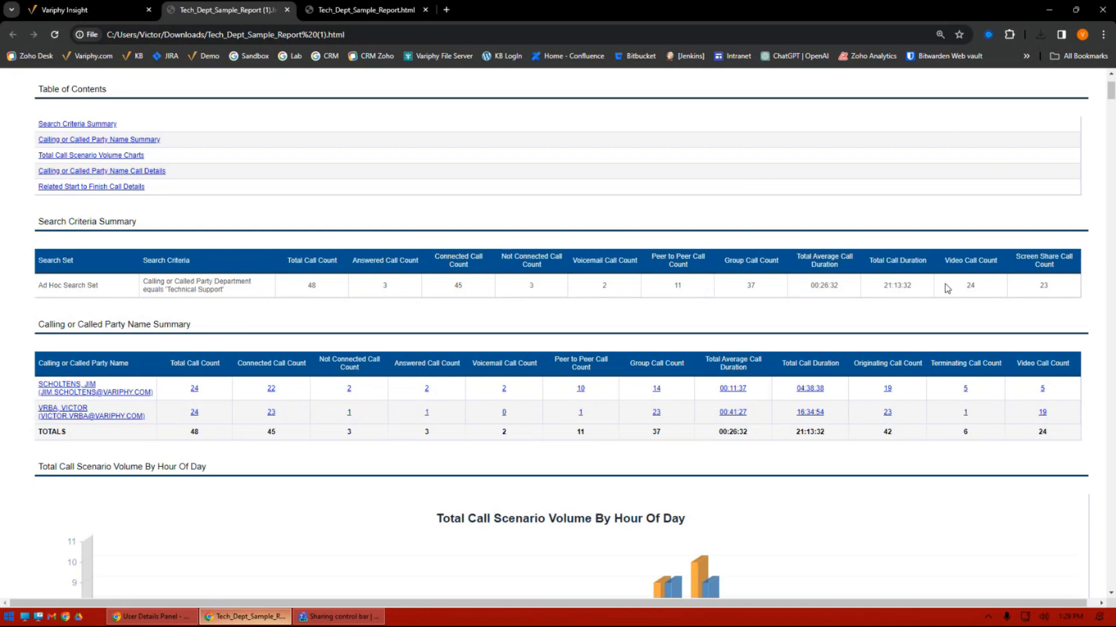
pyautogui.moveTo(1051, 286); pyautogui.dragTo(343, 225)
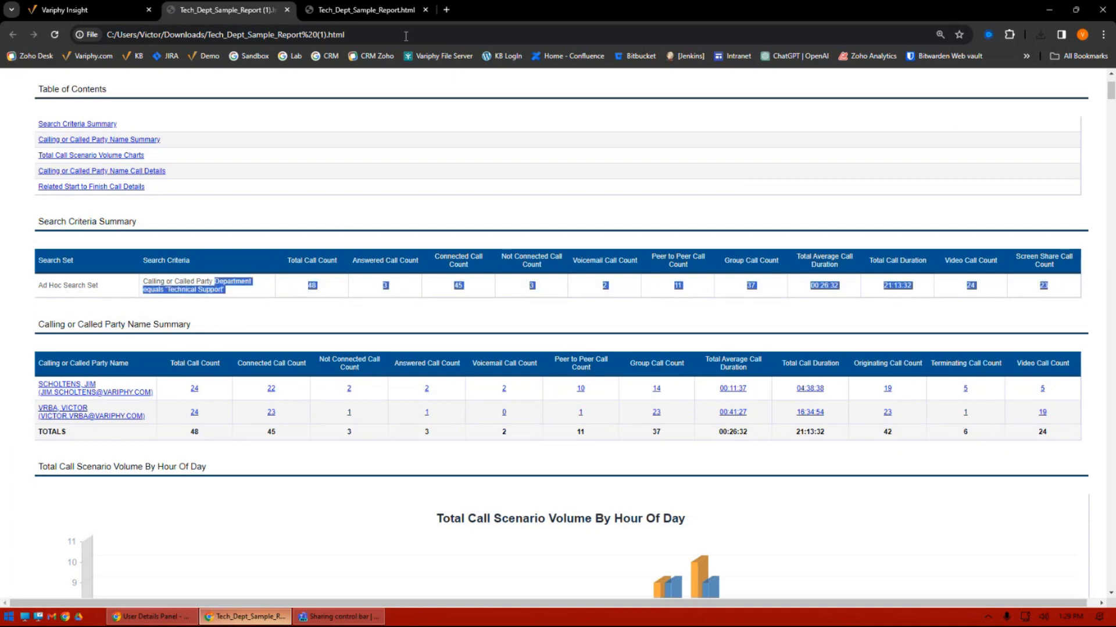
pyautogui.click(396, 11)
pyautogui.moveTo(36, 327); pyautogui.dragTo(195, 330)
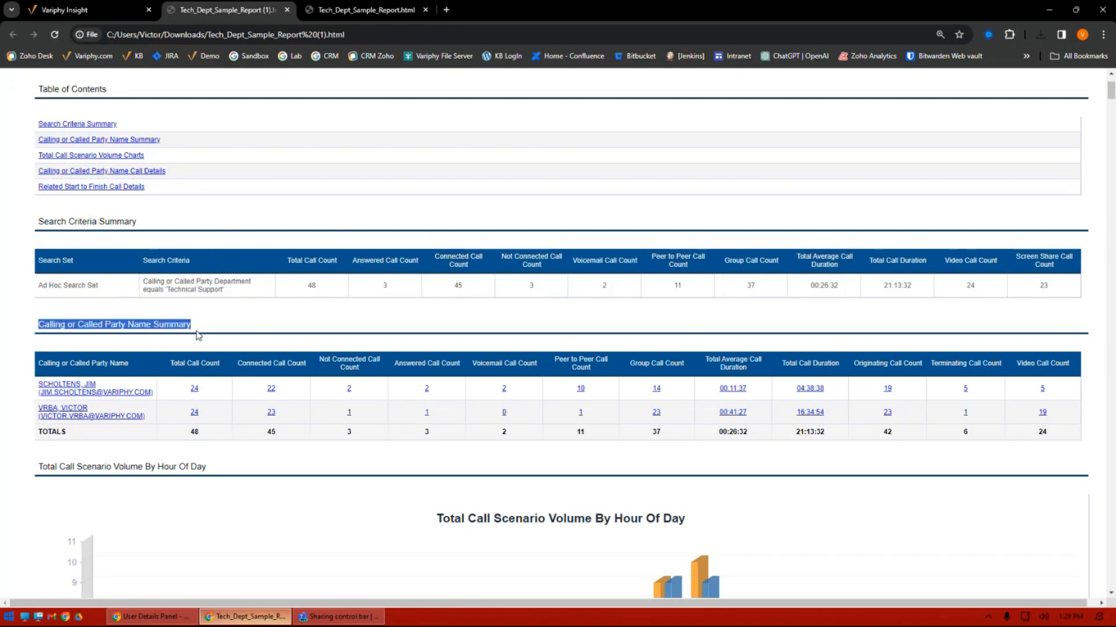
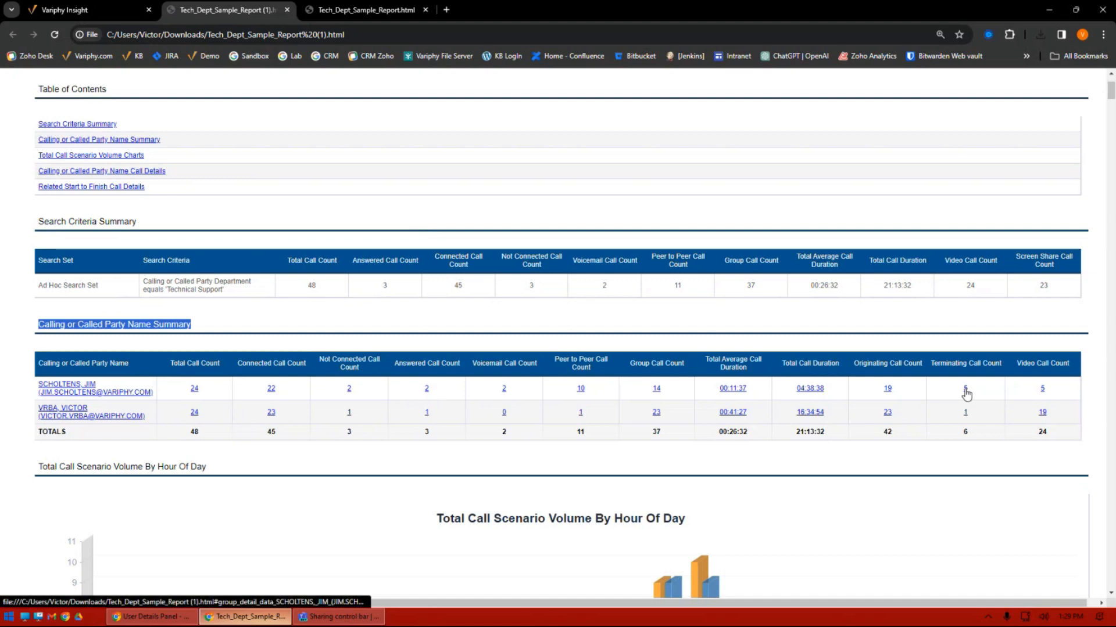
# Open the first listed user's call details through the Terminating Call Count and review the statistics and call rows.
pyautogui.click(965, 389)
pyautogui.scroll(-1, 957, 364)
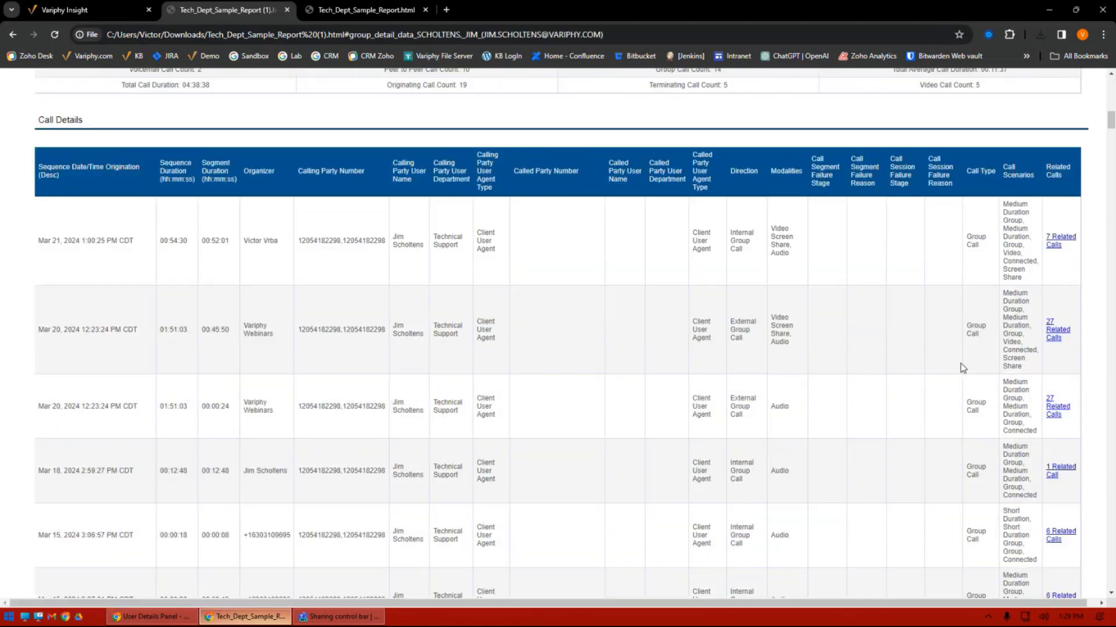
pyautogui.scroll(1, 540, 284)
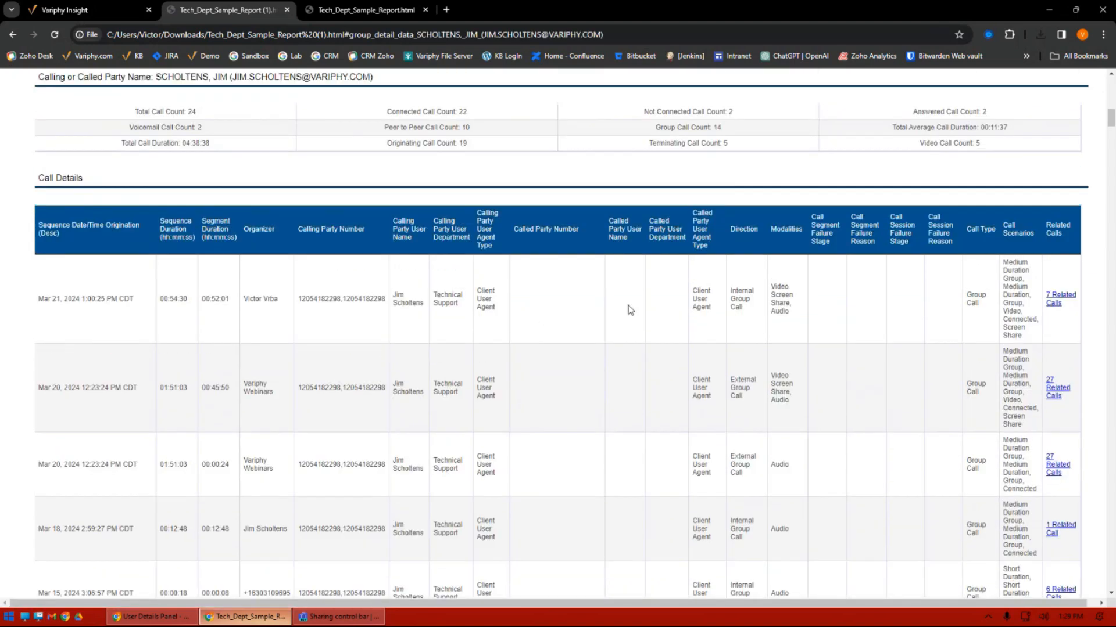
pyautogui.scroll(-1, 710, 382)
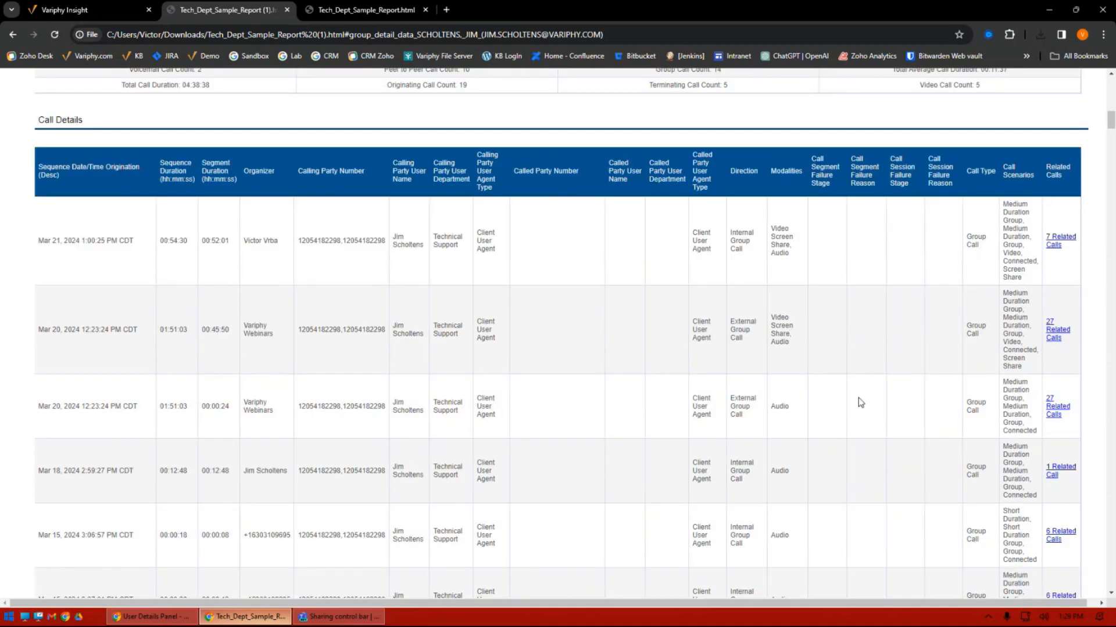
# Open the related calls of the Mar 21, 2024 1:00:25 PM group call and look through its start-to-finish sequence.
pyautogui.click(1055, 244)
pyautogui.scroll(-2, 708, 264)
pyautogui.scroll(-2, 712, 276)
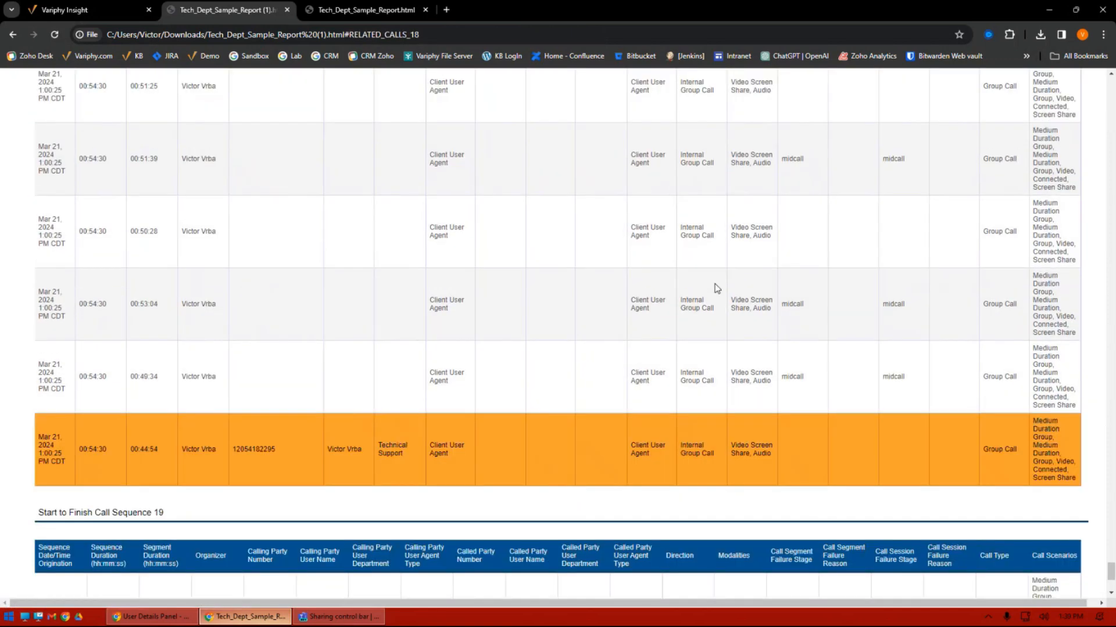
pyautogui.scroll(4, 716, 283)
pyautogui.scroll(1, 605, 296)
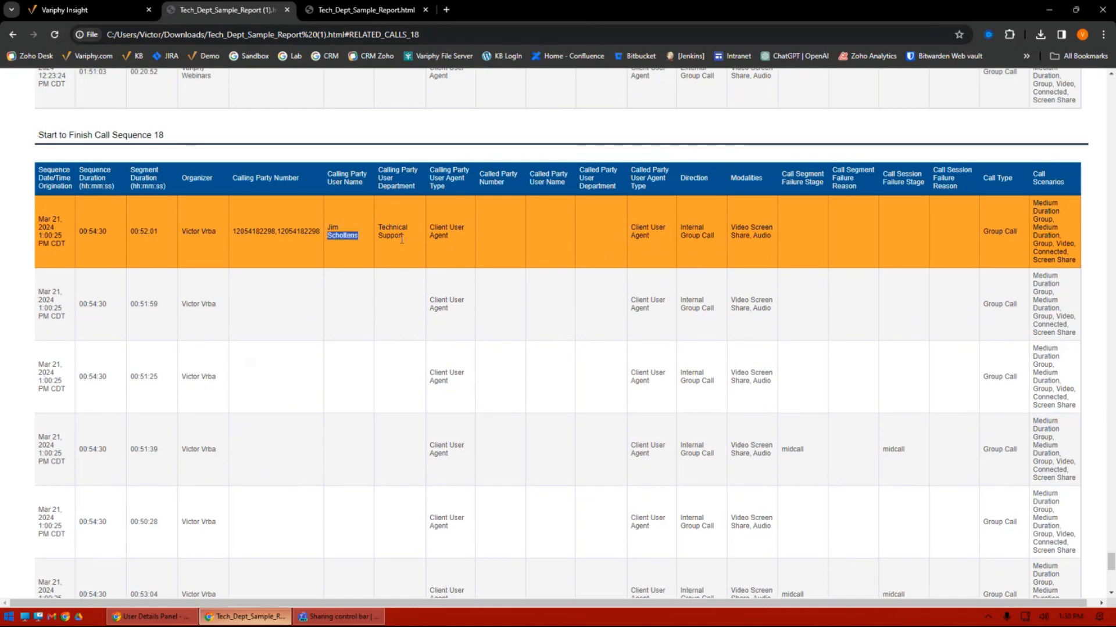
# Compare the highlighted Technical Support segments in Start to Finish Call Sequence 18, and return to the report's summary tables.
pyautogui.moveTo(402, 238); pyautogui.dragTo(378, 226)
pyautogui.scroll(-5, 400, 241)
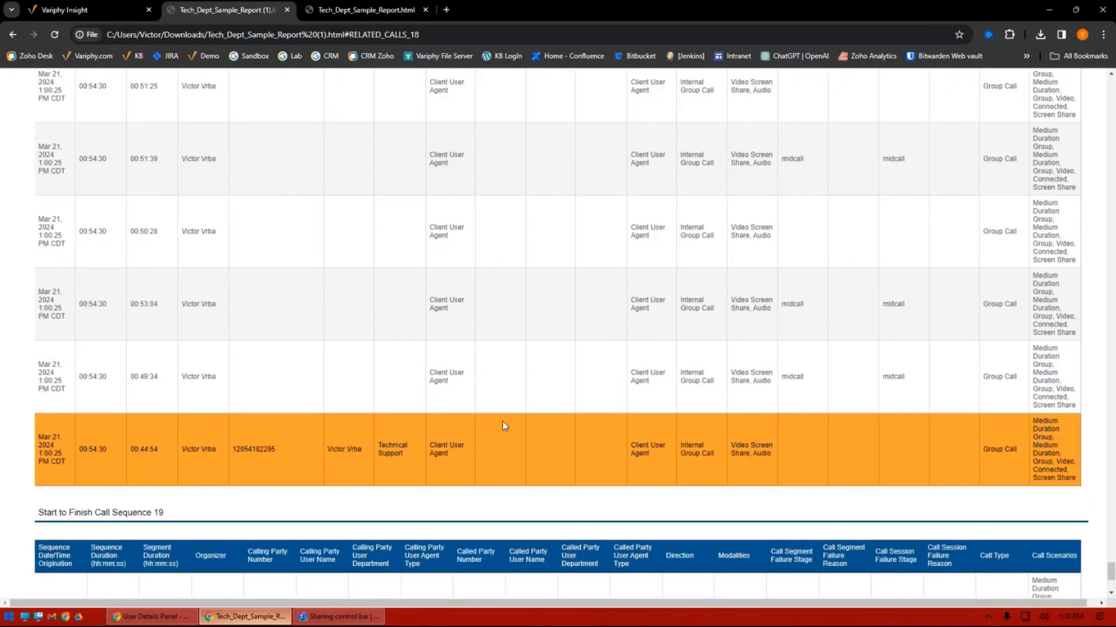
pyautogui.tripleClick(362, 448)
pyautogui.tripleClick(128, 451)
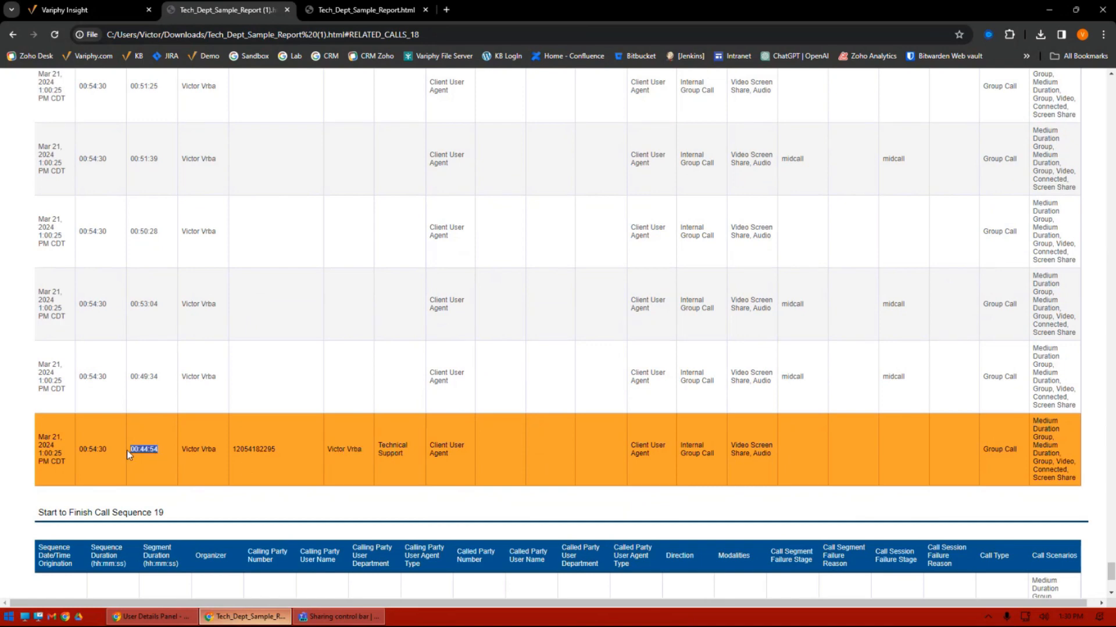
pyautogui.tripleClick(416, 452)
pyautogui.scroll(3, 599, 464)
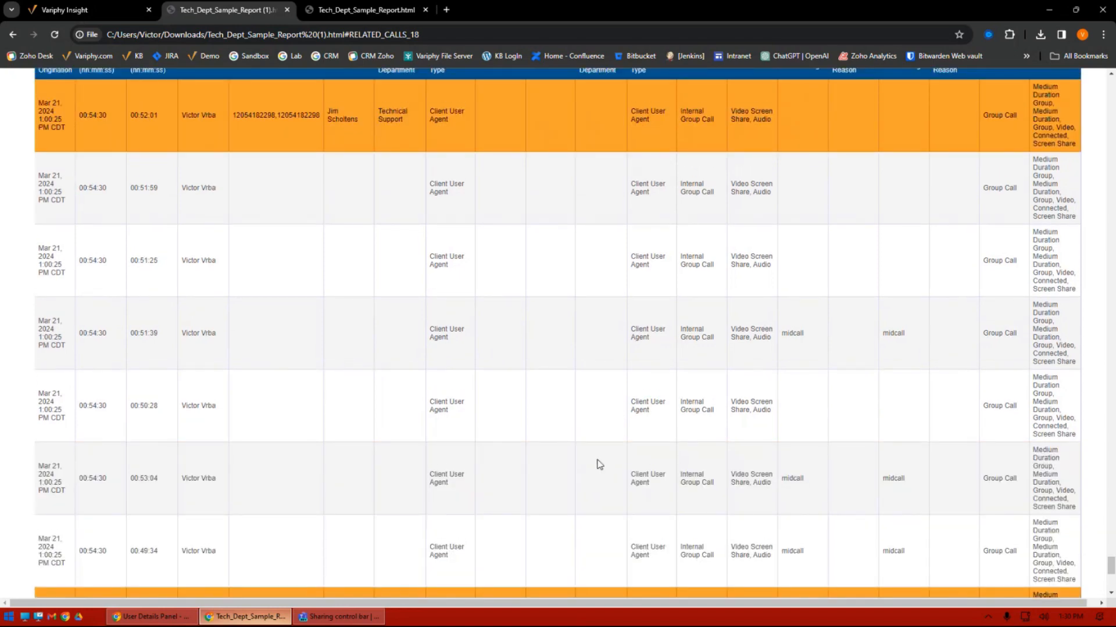
pyautogui.scroll(-1, 597, 458)
pyautogui.scroll(1, 409, 199)
pyautogui.scroll(-2, 388, 399)
pyautogui.press('Home')
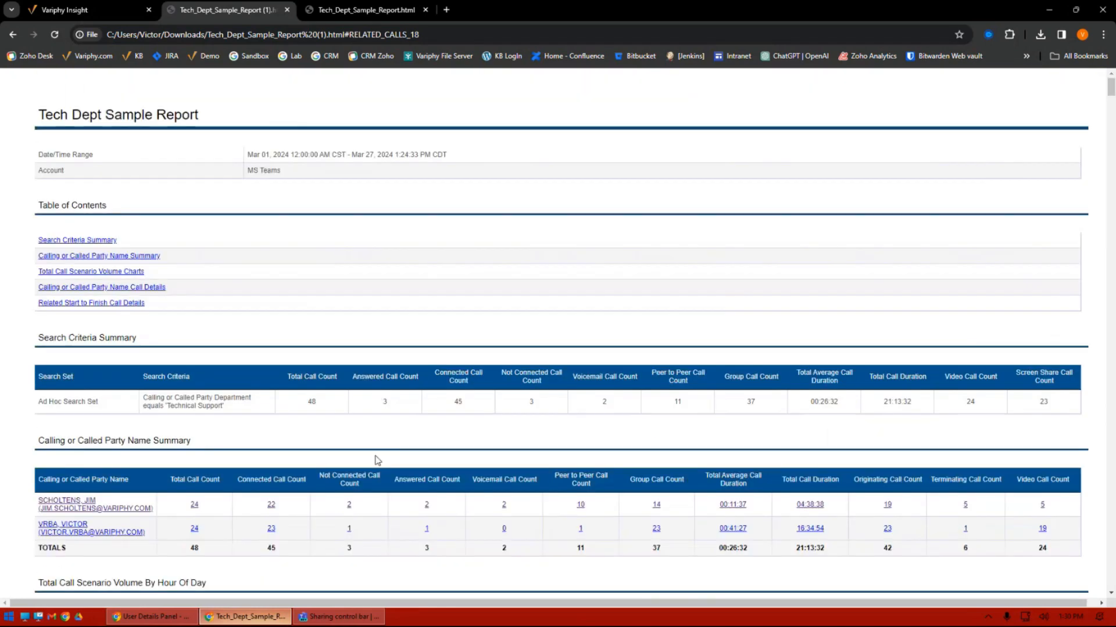
pyautogui.scroll(-2, 373, 459)
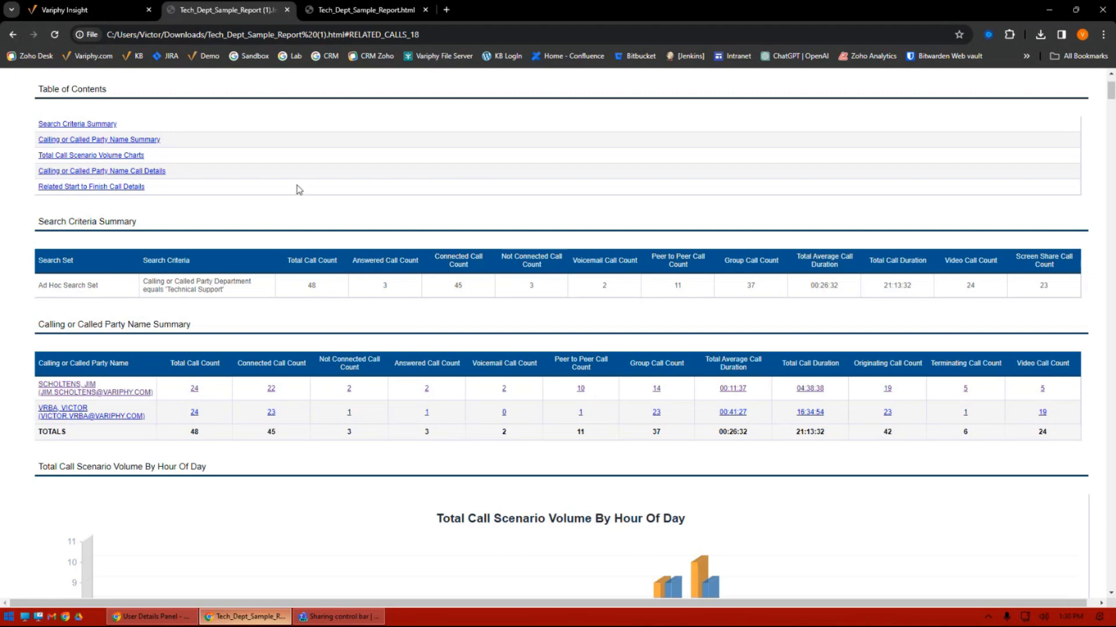
# Browse the search criteria types in Variphy's MS Teams call history, and switch to the user's contact information in Microsoft 365 admin center.
pyautogui.click(126, 15)
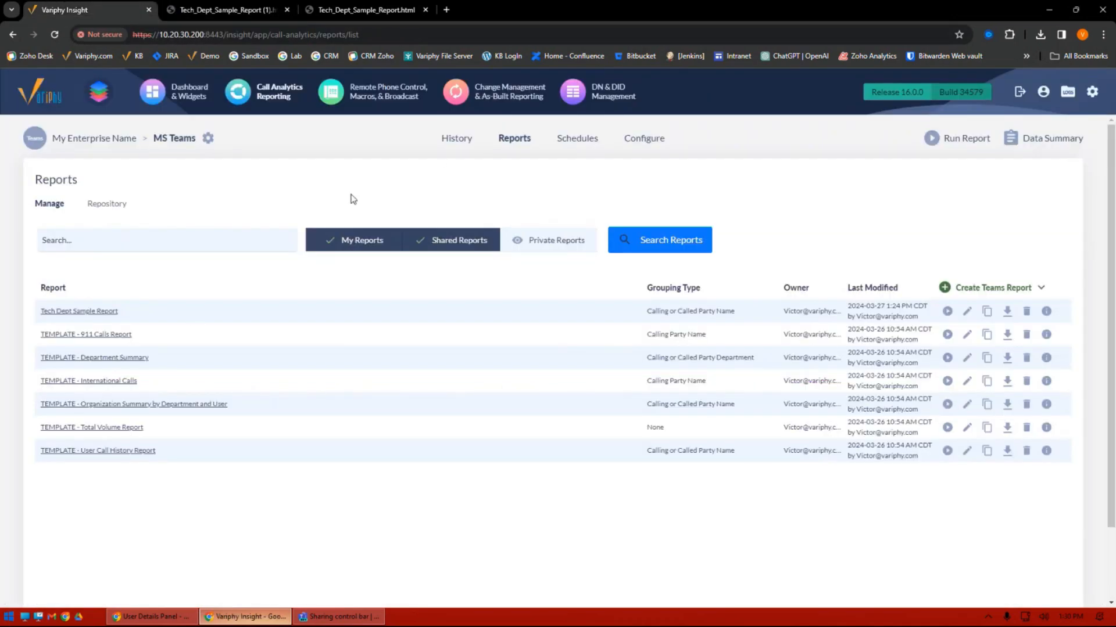
pyautogui.click(455, 138)
pyautogui.click(174, 380)
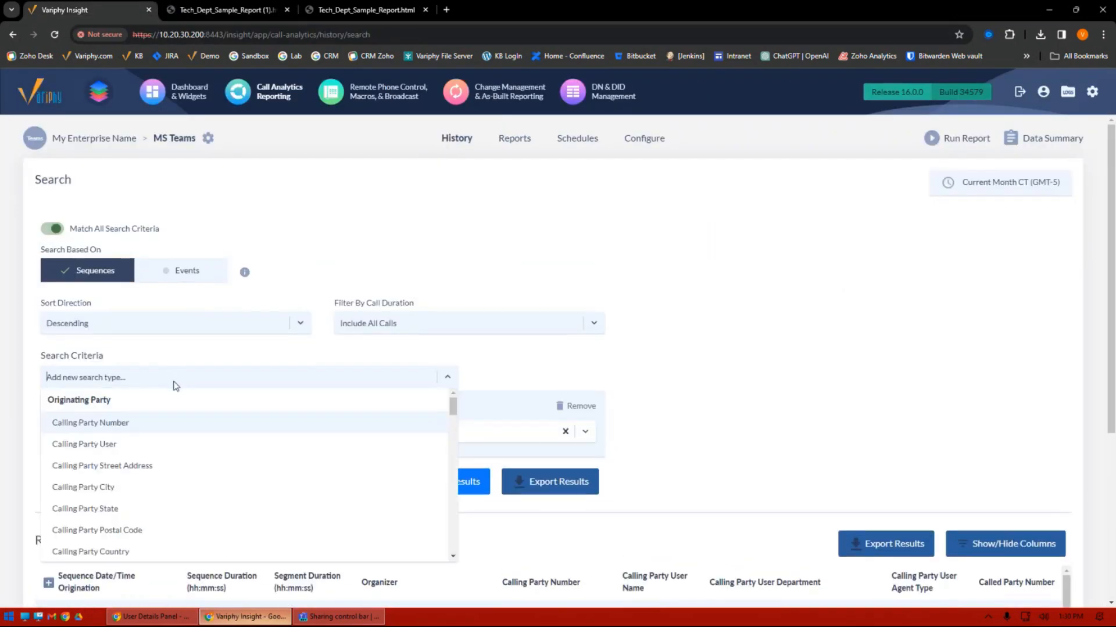
pyautogui.scroll(-2, 107, 511)
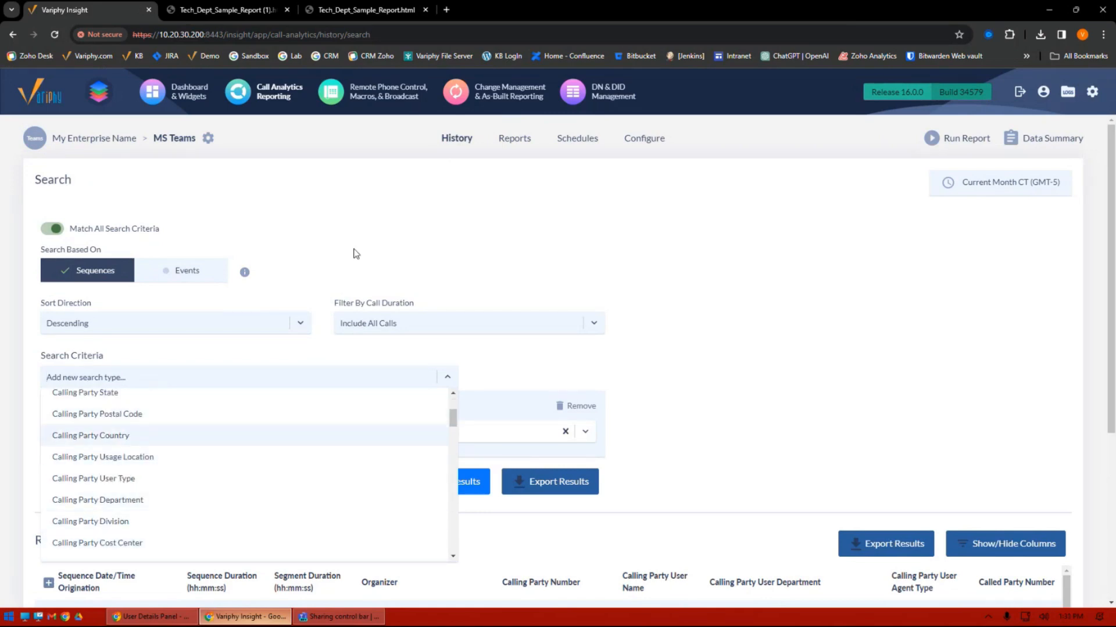
pyautogui.click(162, 617)
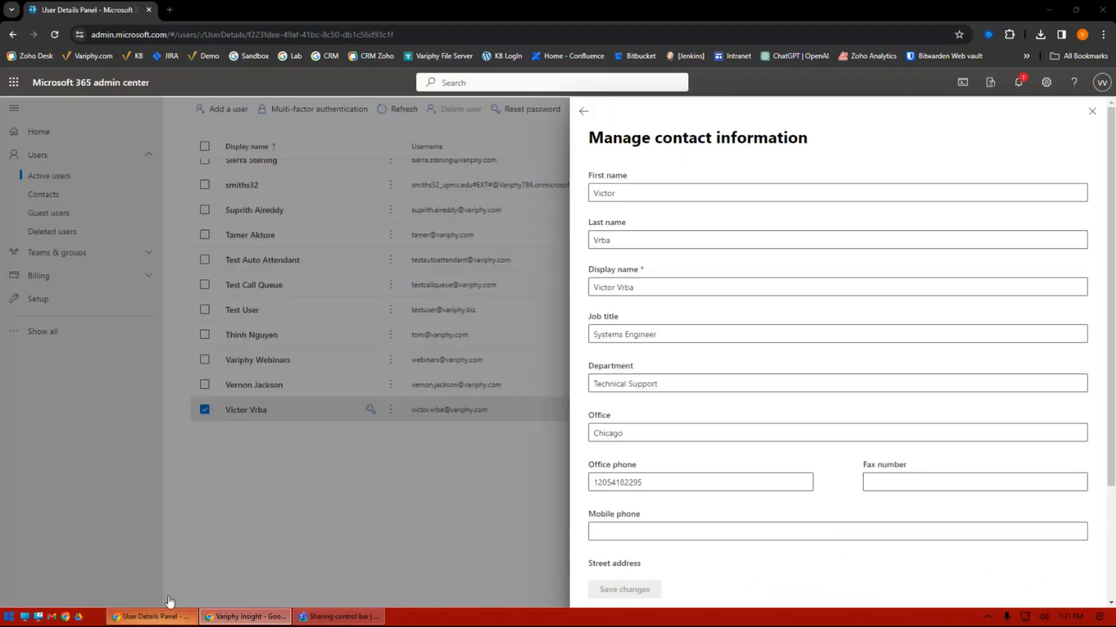